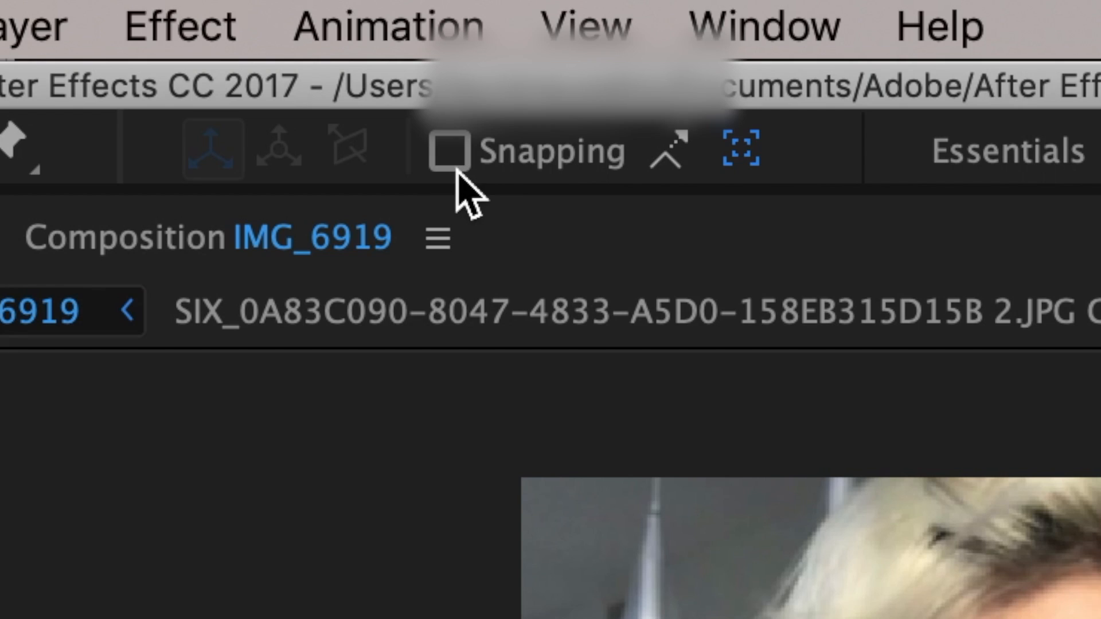
Enable snapping and move the two masked half-image layers outward, one off each side of the middle image
left_click(453, 160)
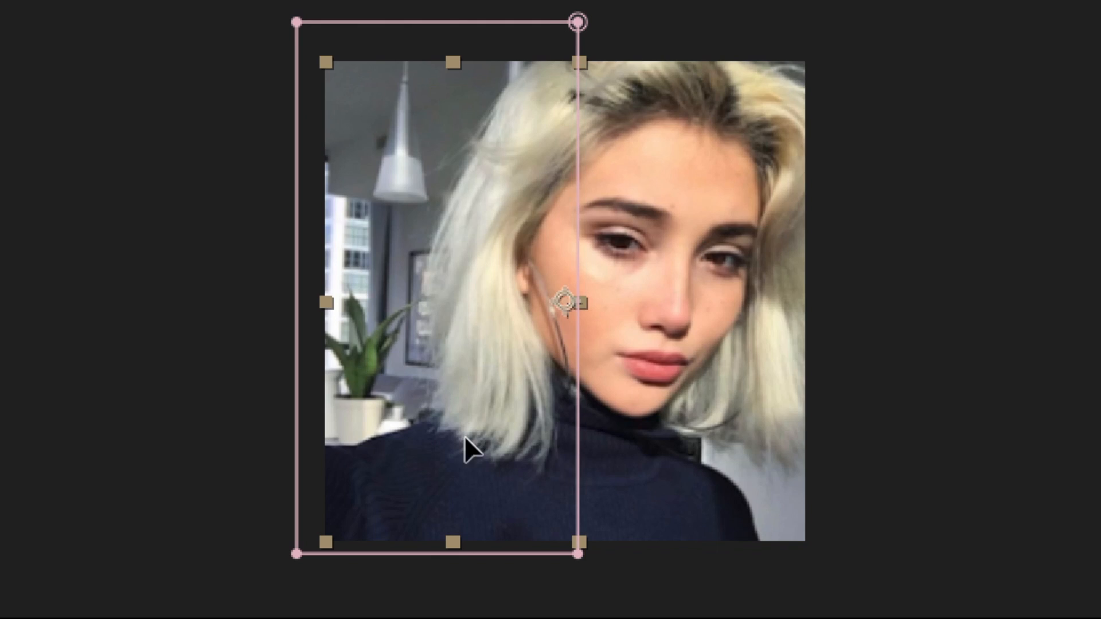
left_click_drag(464, 437, 263, 401)
left_click(684, 382)
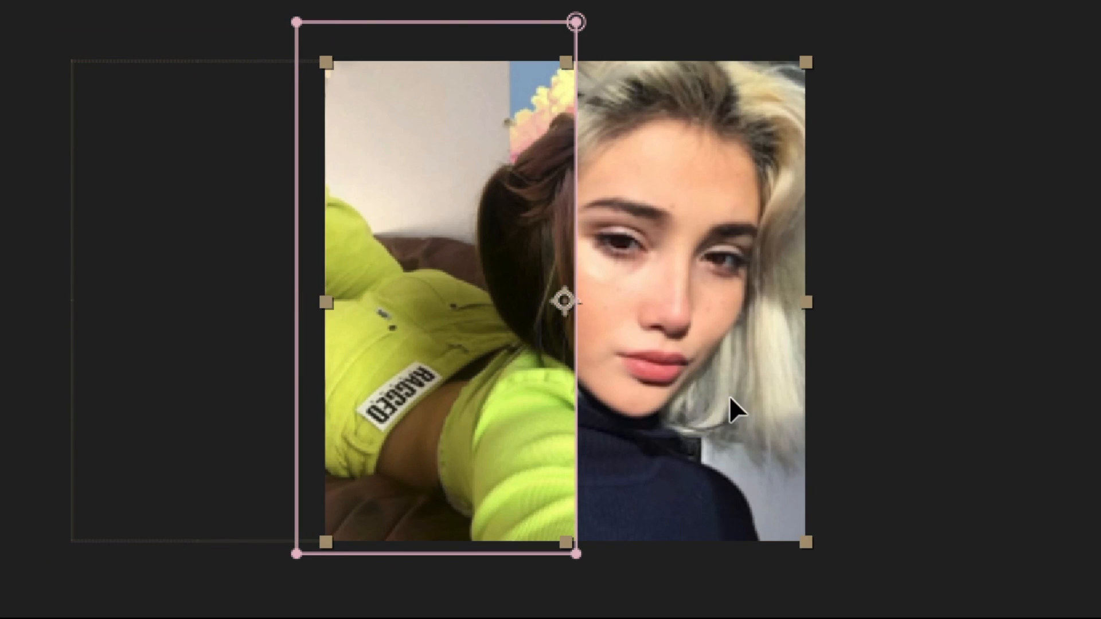
left_click_drag(729, 396, 919, 396)
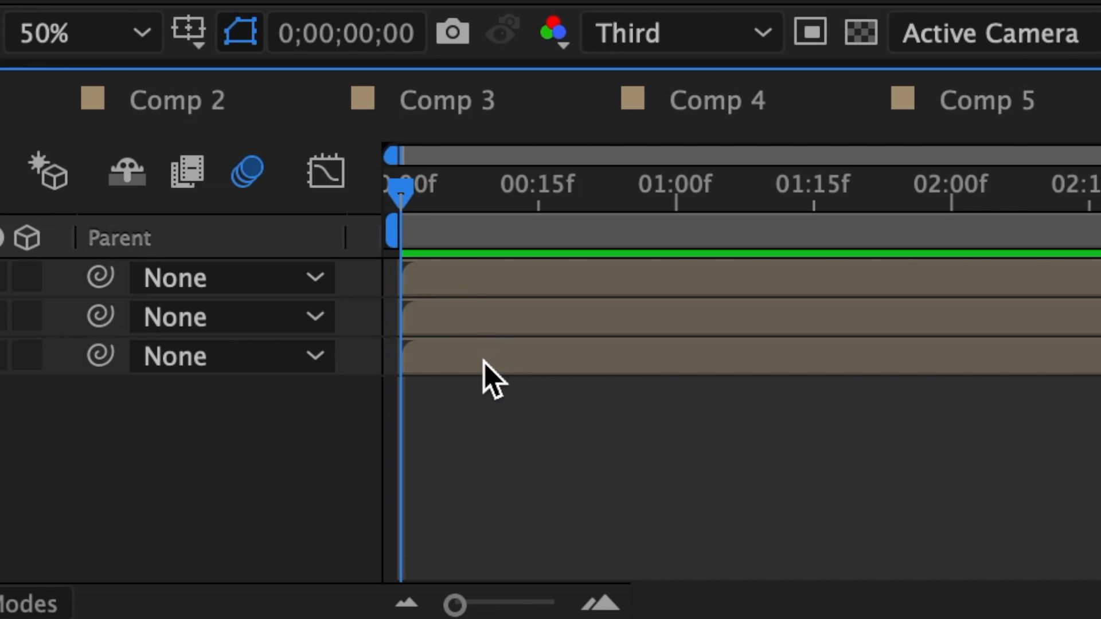
Keyframe the bottom layer's Scale at 0;00;00;00, then at 0;00;00;28 set its unlinked horizontal scale to 0%
left_click(484, 363)
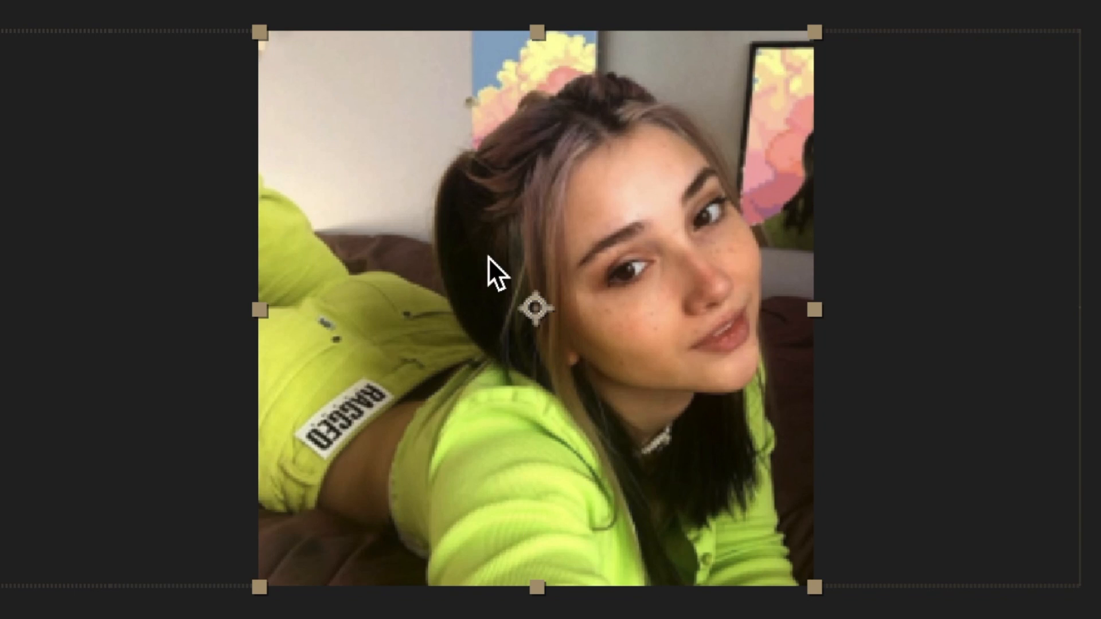
key("s")
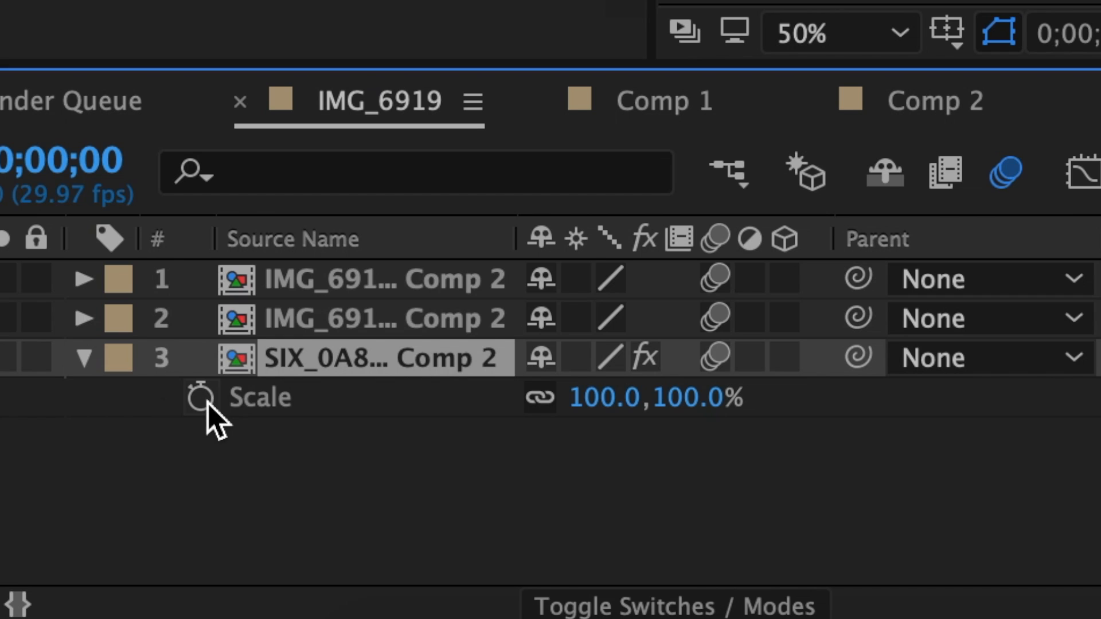
left_click(201, 398)
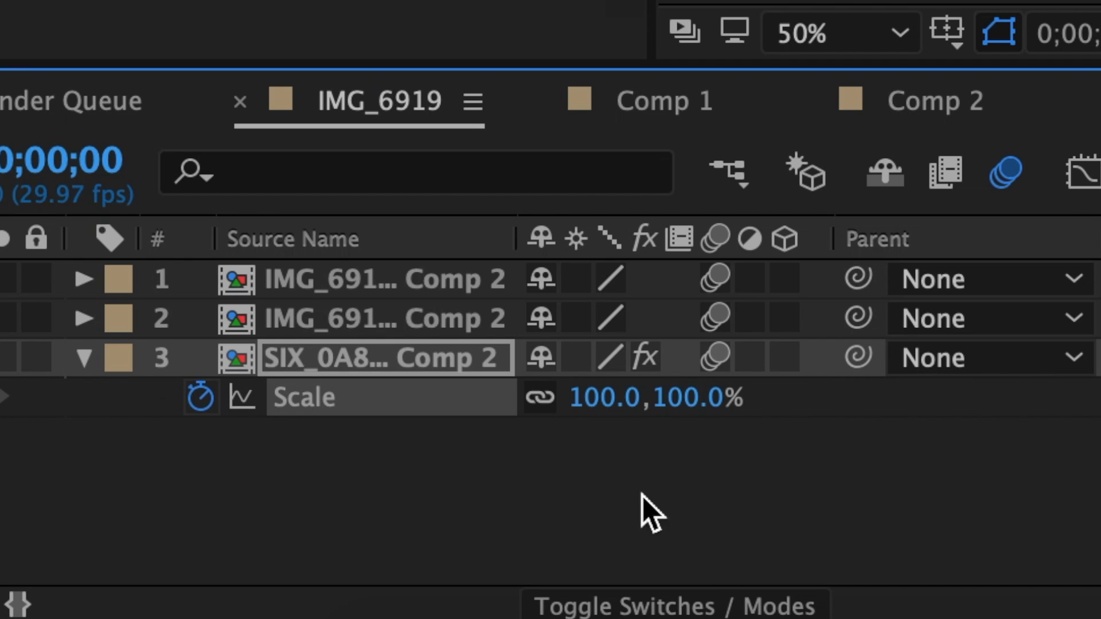
left_click_drag(363, 195, 618, 201)
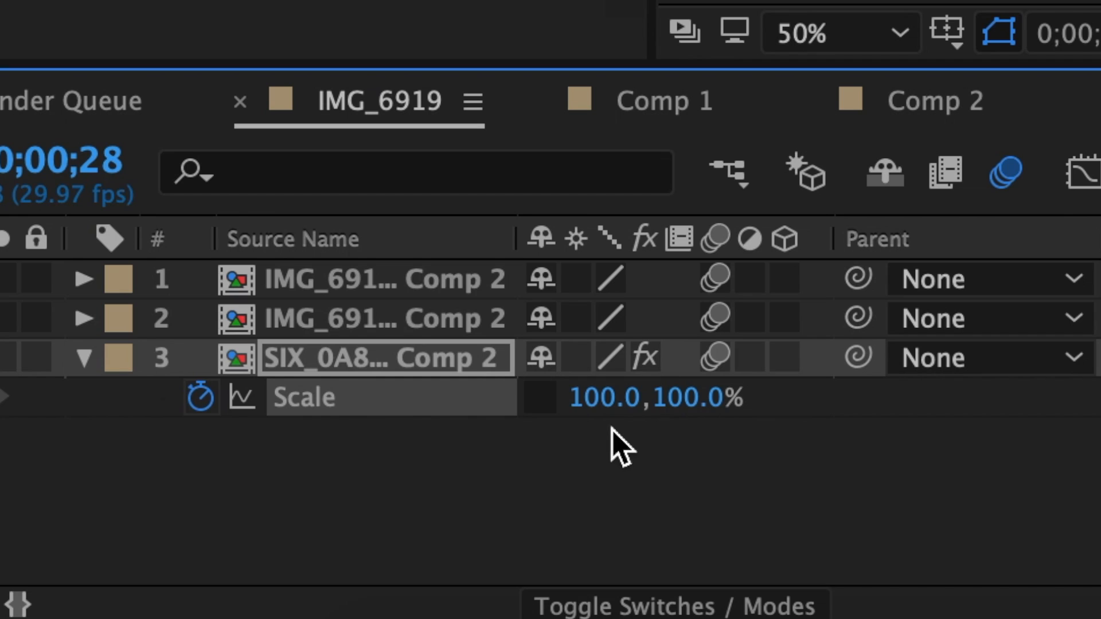
left_click(605, 399)
type("0")
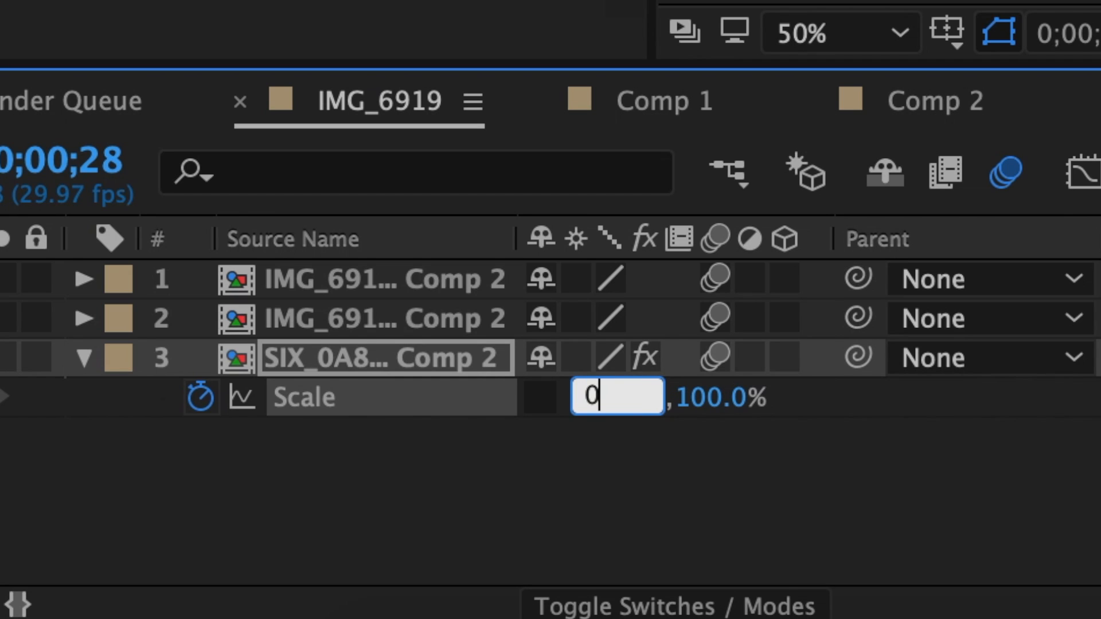
key("Return")
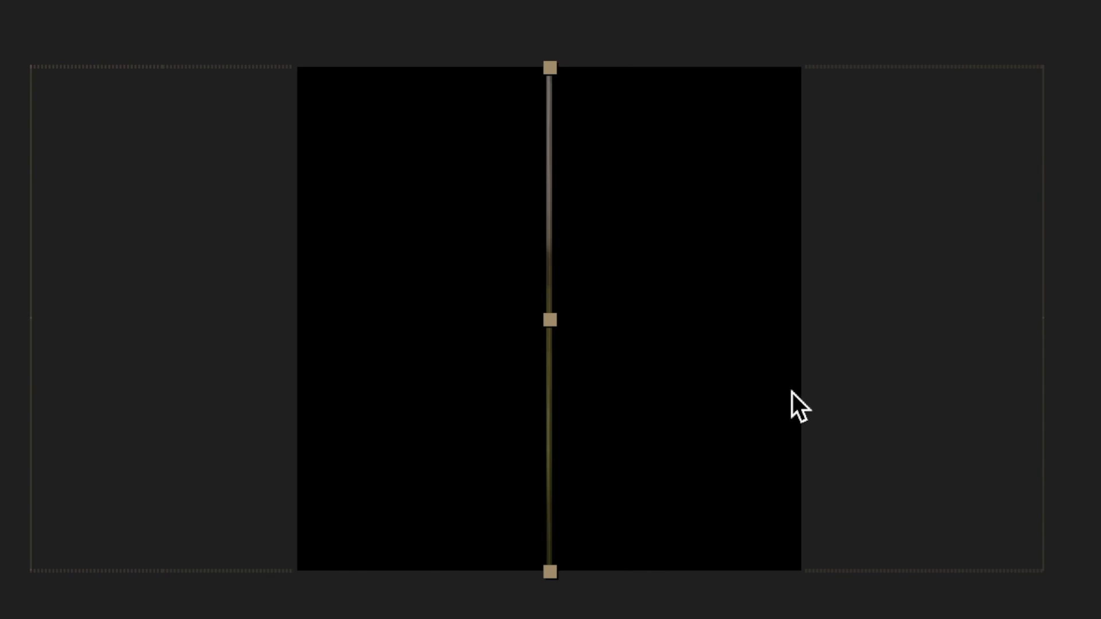
Return to the start of the composition and apply Easy Ease to both Scale keyframes of the bottom layer
left_click_drag(537, 468, 67, 384)
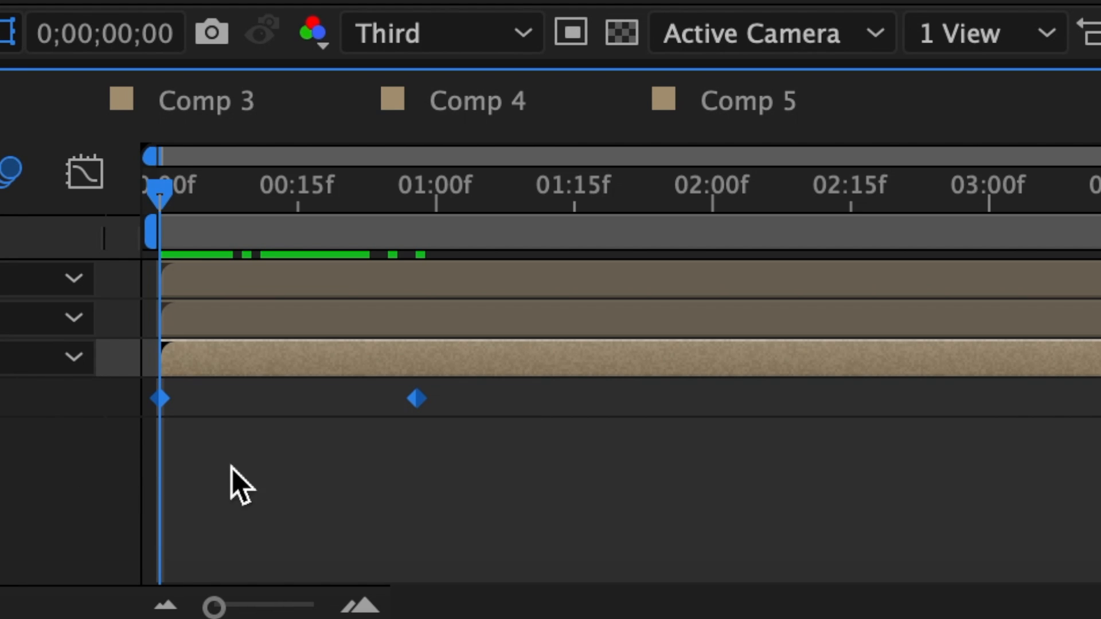
right_click(160, 403)
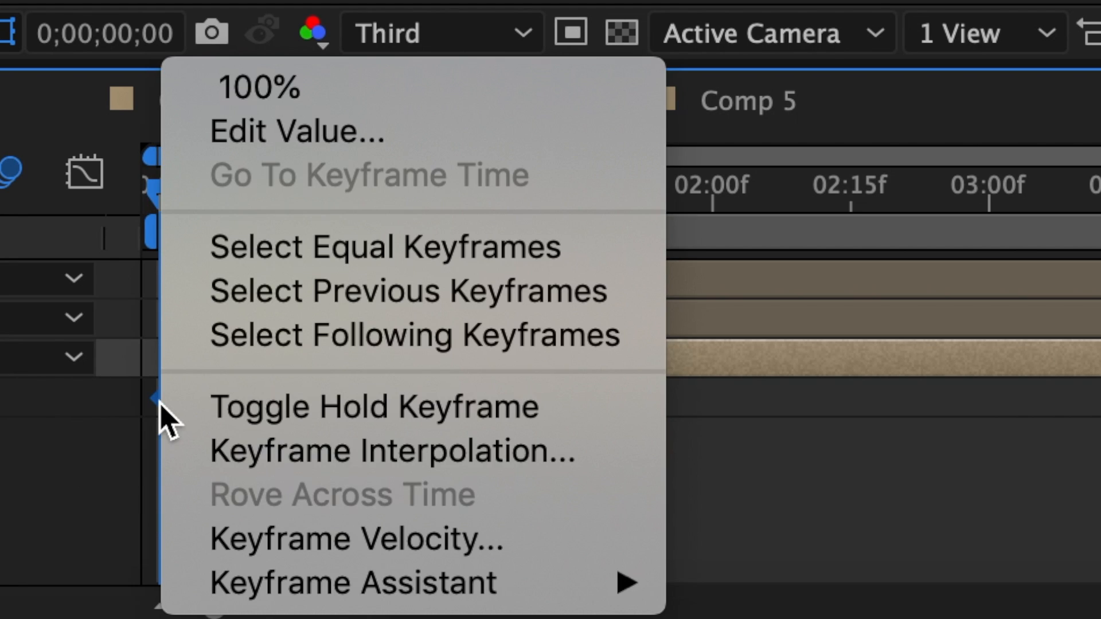
mouse_move(241, 583)
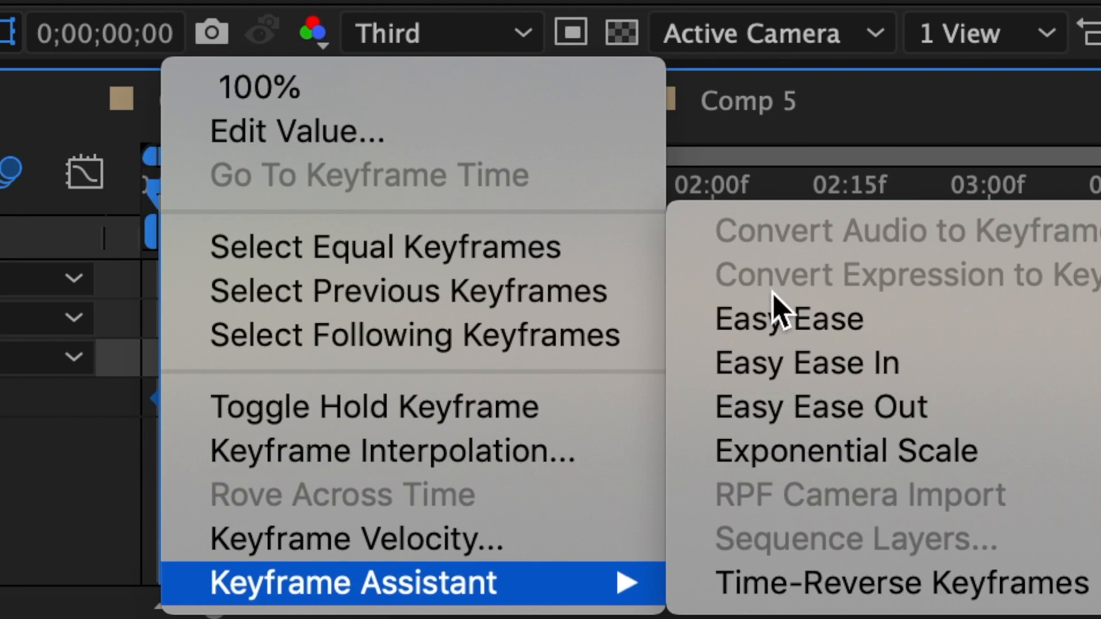
left_click(779, 318)
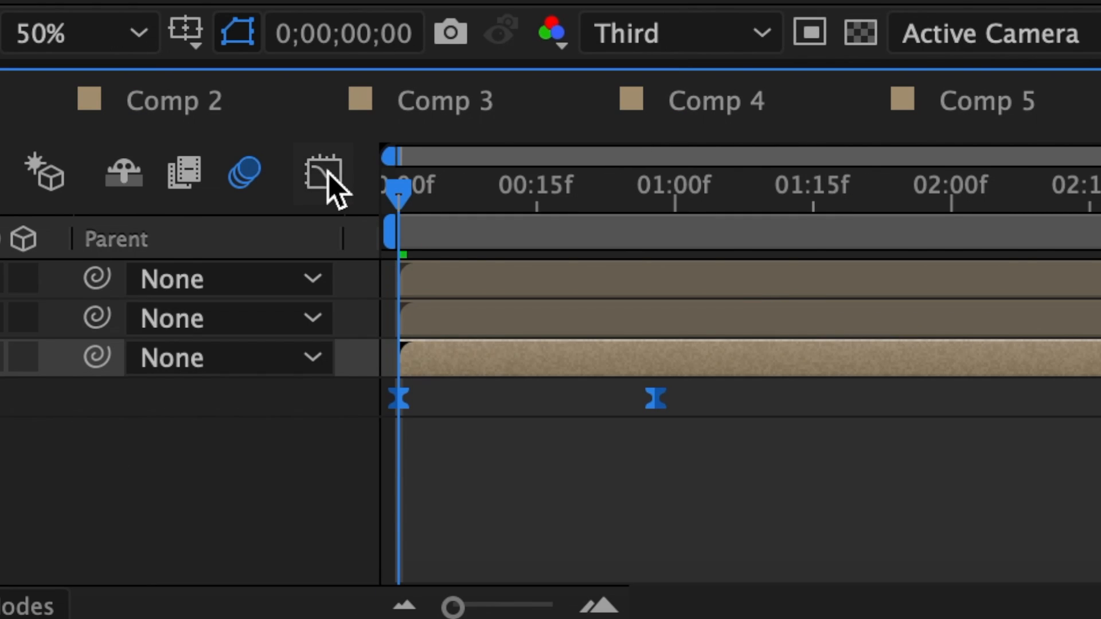
Pull the easing handles inward on the bottom layer's Scale speed graph to form a sharp peak at 0;00;00;14
left_click(85, 172)
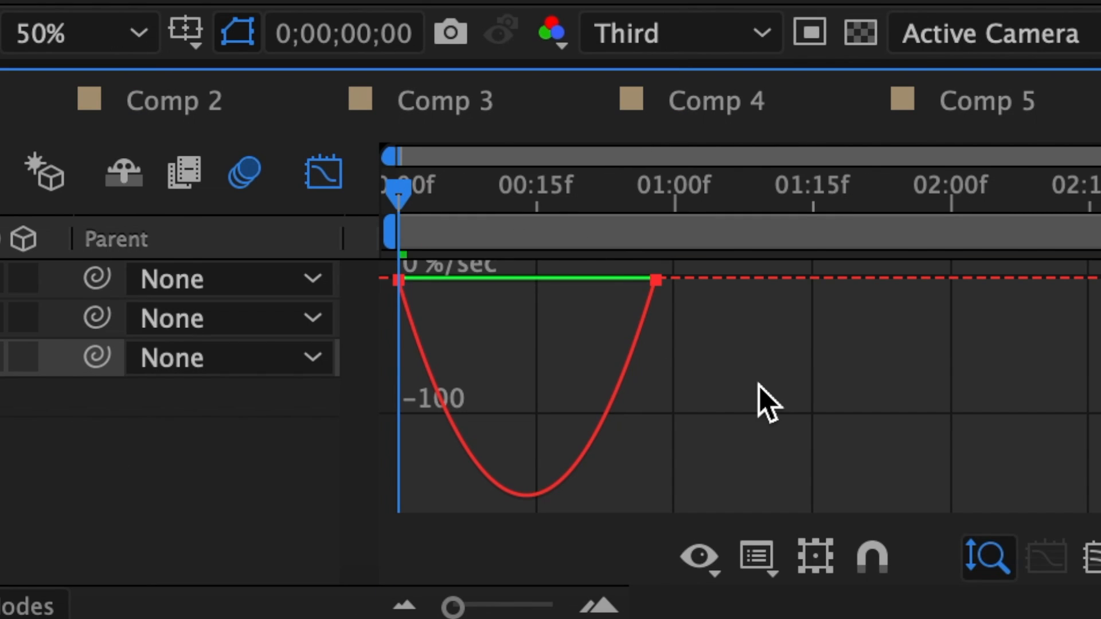
left_click(756, 557)
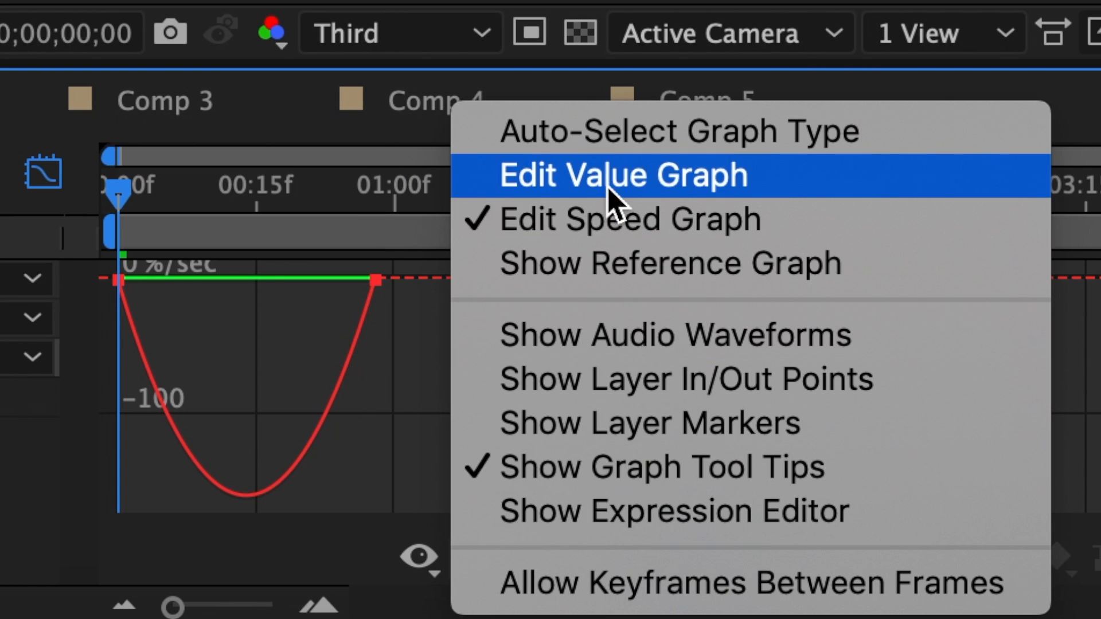
left_click(608, 209)
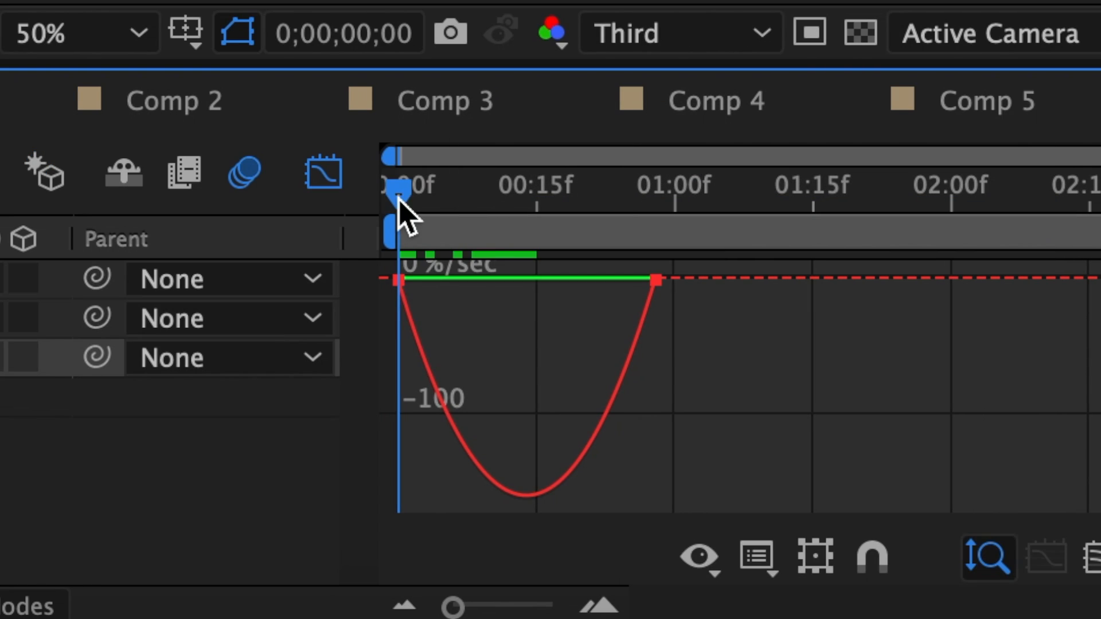
left_click_drag(119, 197, 242, 210)
left_click_drag(523, 220, 533, 219)
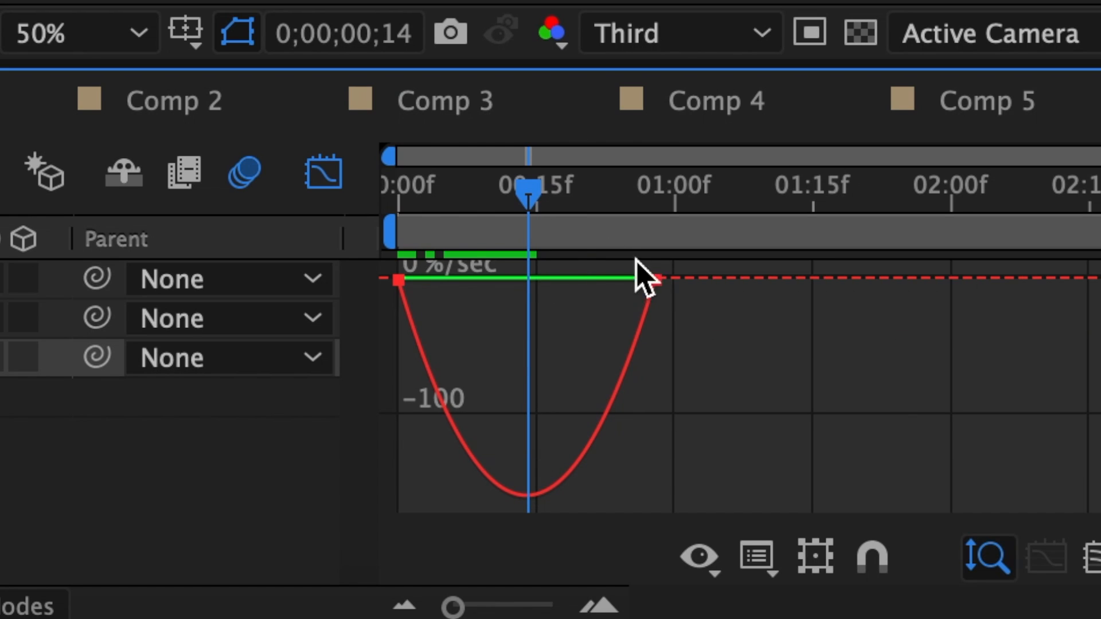
left_click_drag(641, 278, 497, 278)
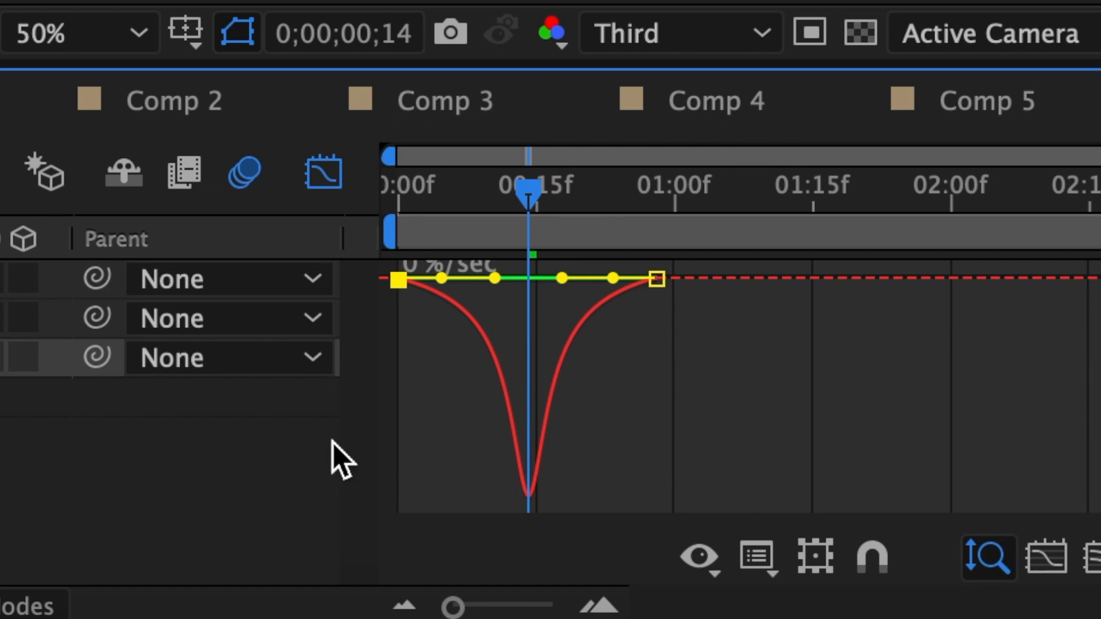
left_click(304, 178)
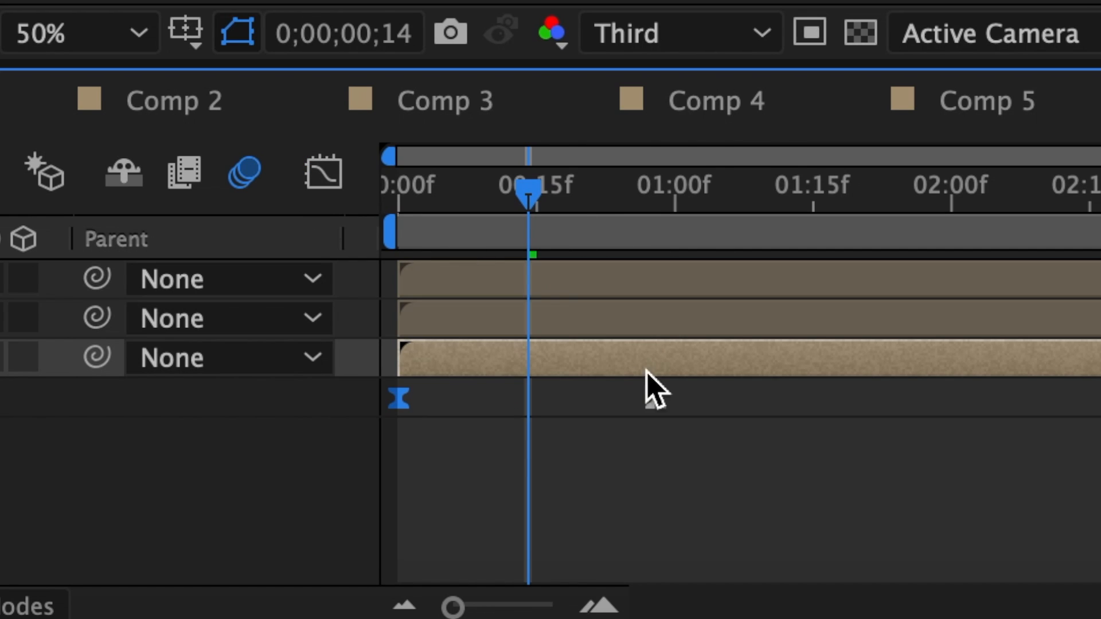
Keyframe layer 1's Position at 0;00;00;00 and set its horizontal position to 540 at 0;00;00;28
left_click_drag(538, 196, 352, 226)
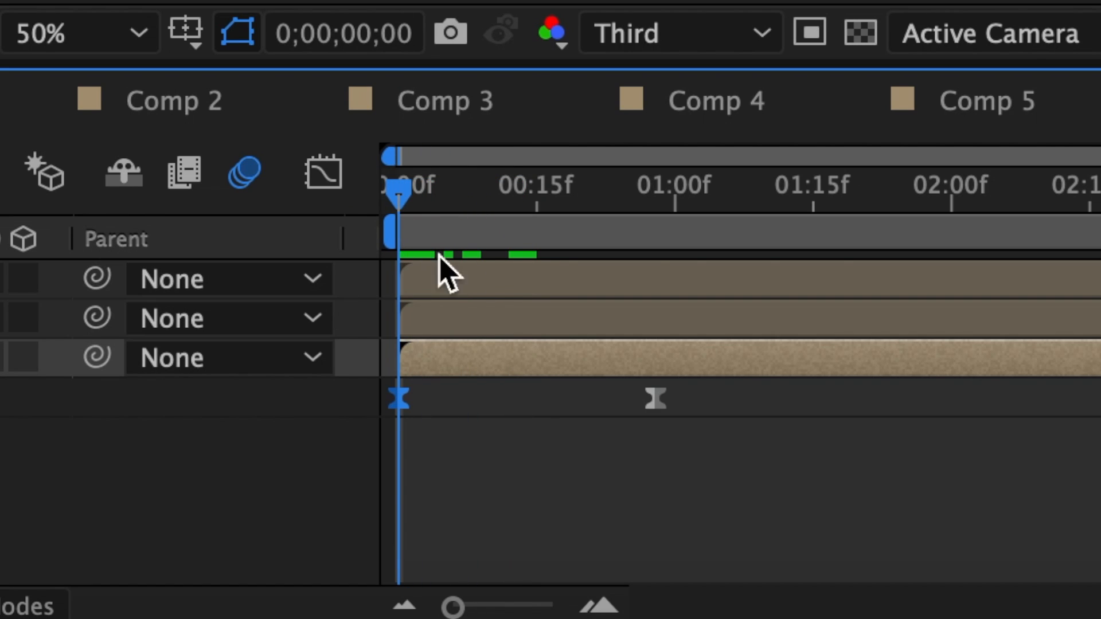
left_click(490, 280)
key("p")
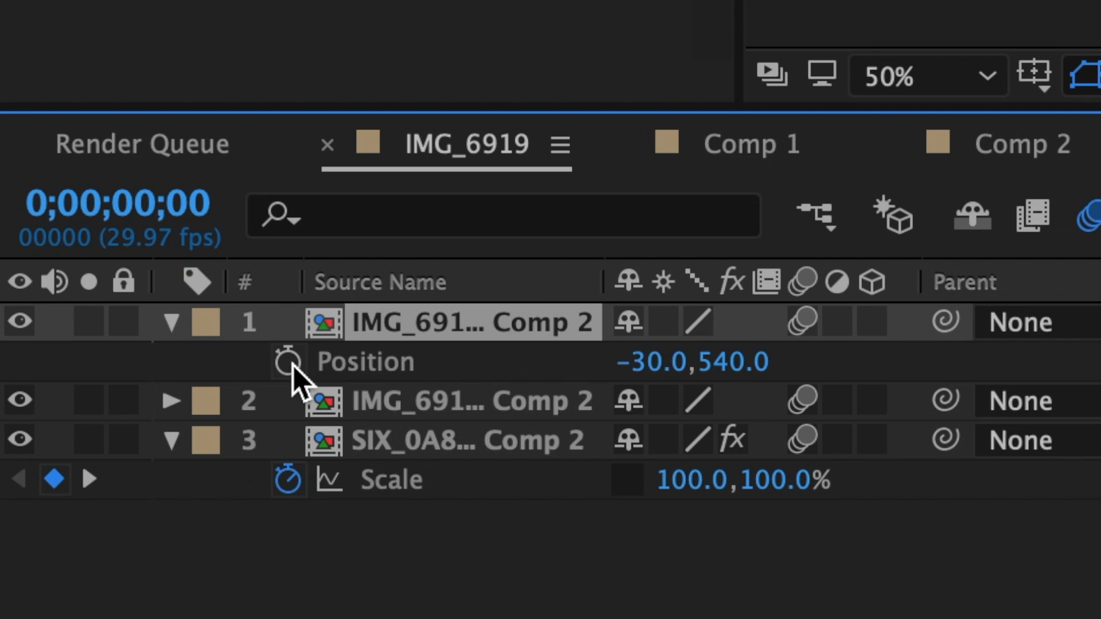
left_click(287, 361)
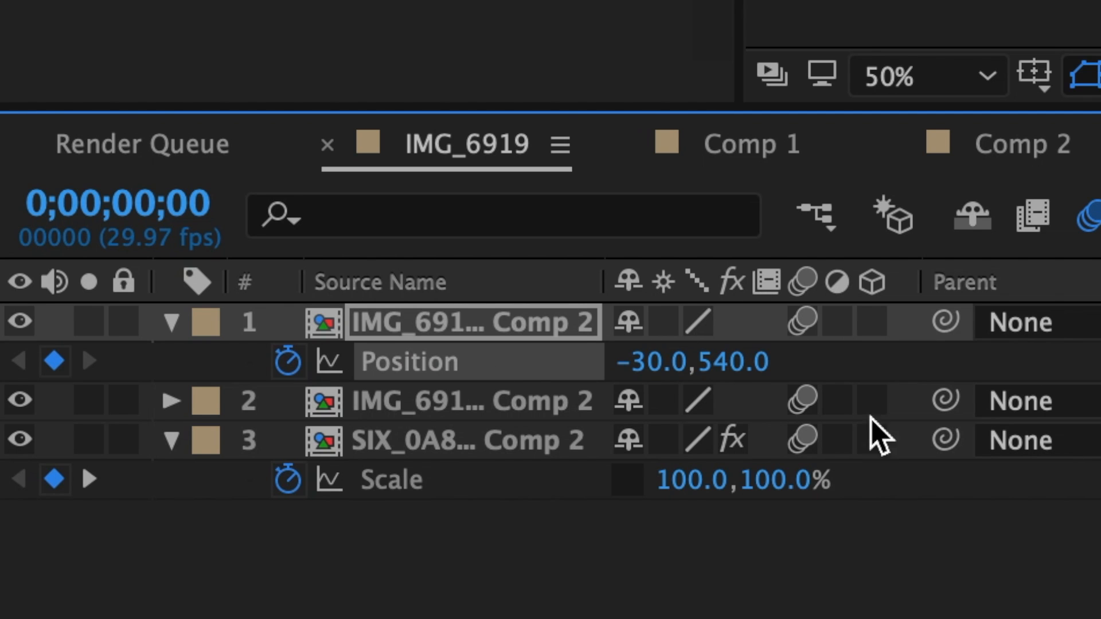
left_click_drag(400, 241, 659, 255)
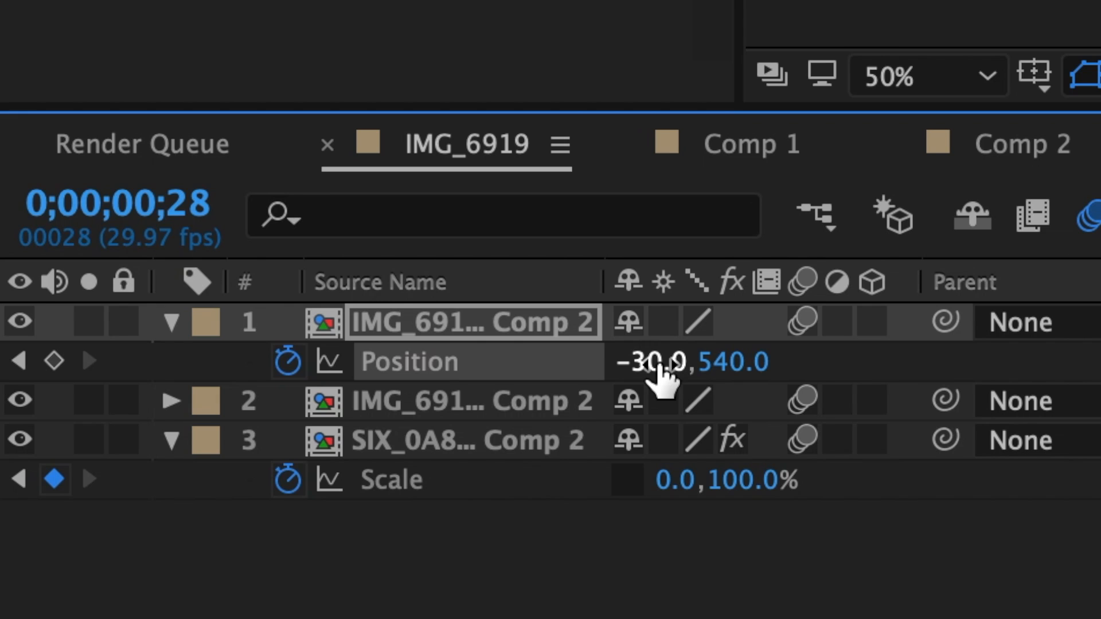
left_click(660, 370)
type("540")
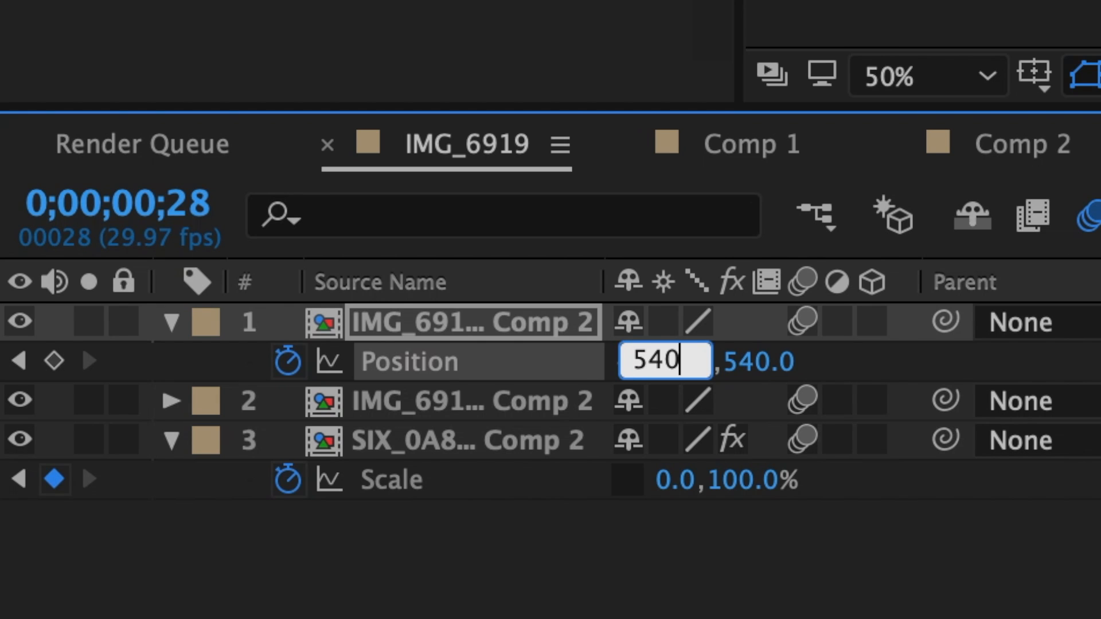
key("Return")
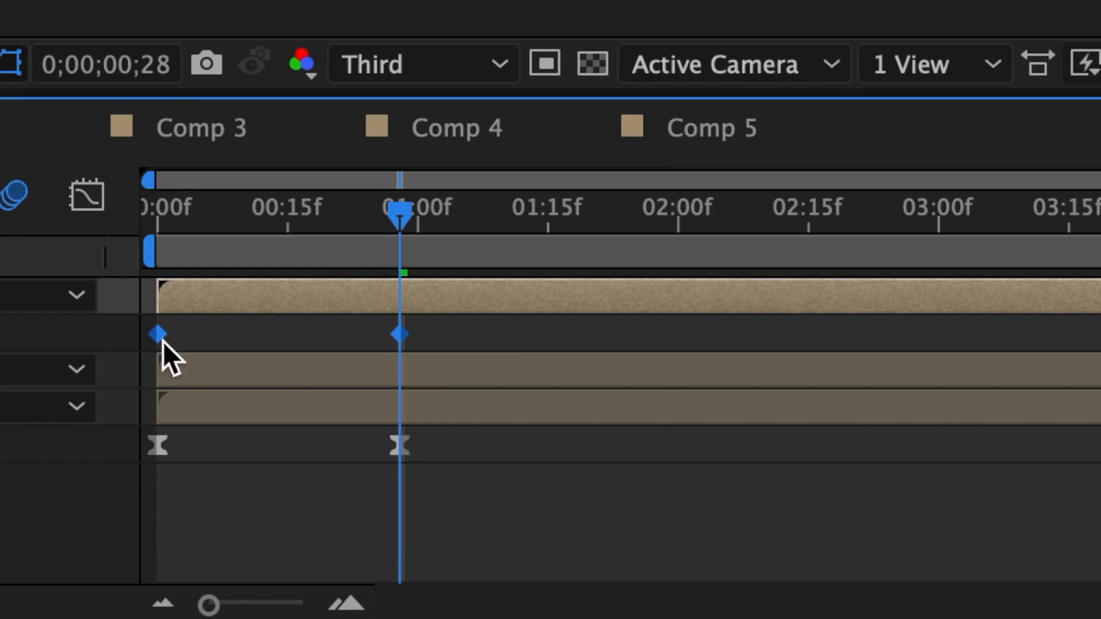
Apply Easy Ease to both Position keyframes of layer 1
right_click(163, 341)
mouse_move(264, 583)
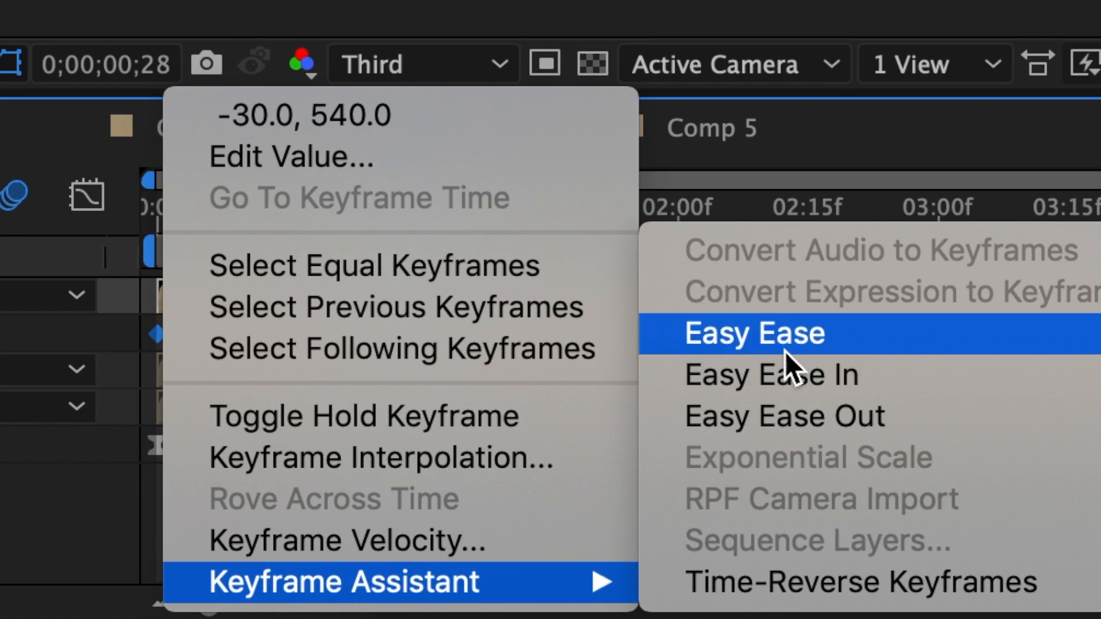
left_click(786, 350)
Examine the bottom layer's Scale speed graph around 0;00;00;14 as the reference for the Position easing
left_click_drag(403, 213, 290, 216)
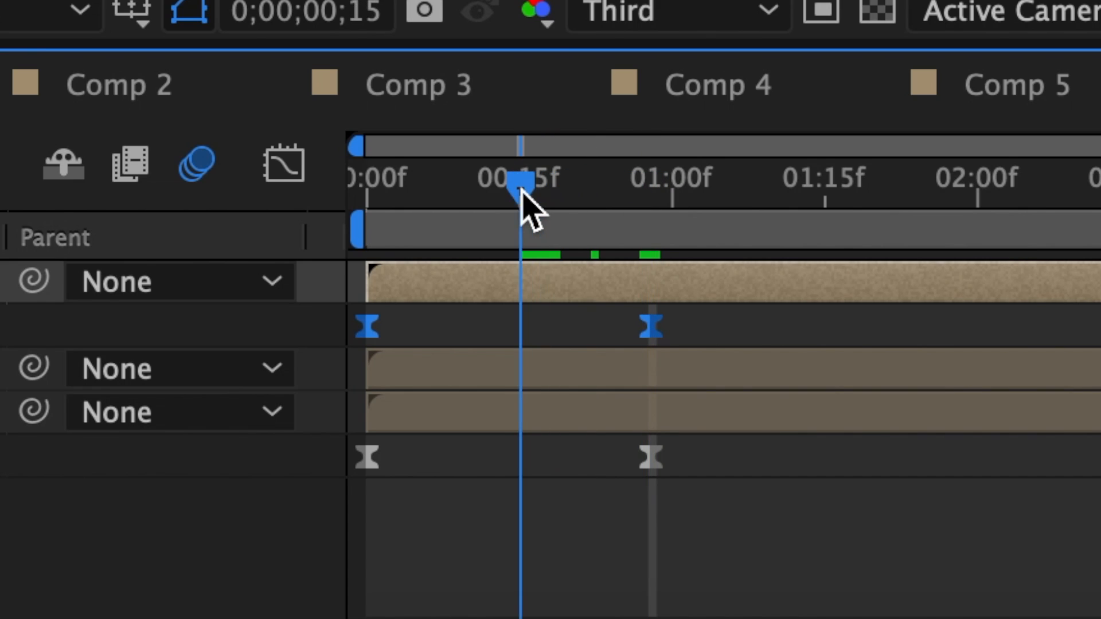
left_click_drag(520, 190, 518, 190)
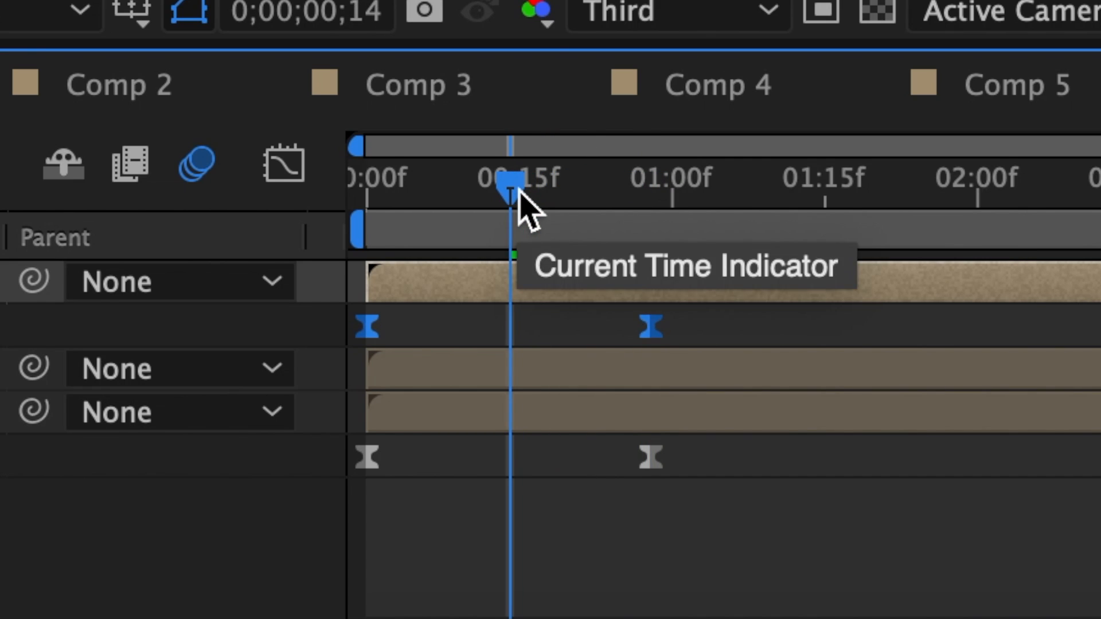
left_click(651, 325)
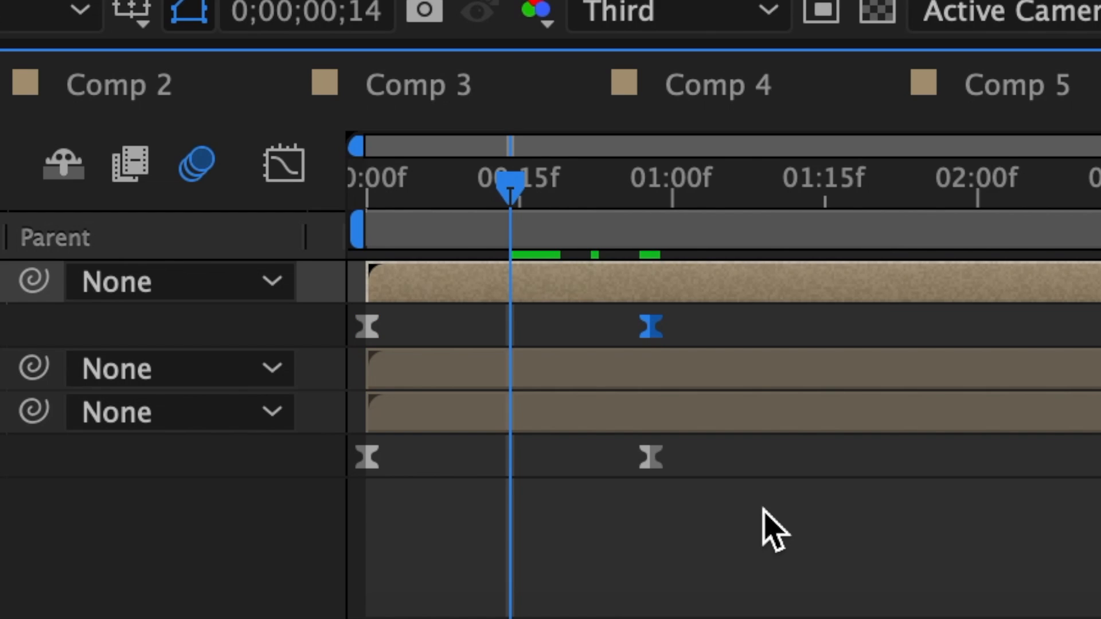
left_click(551, 413)
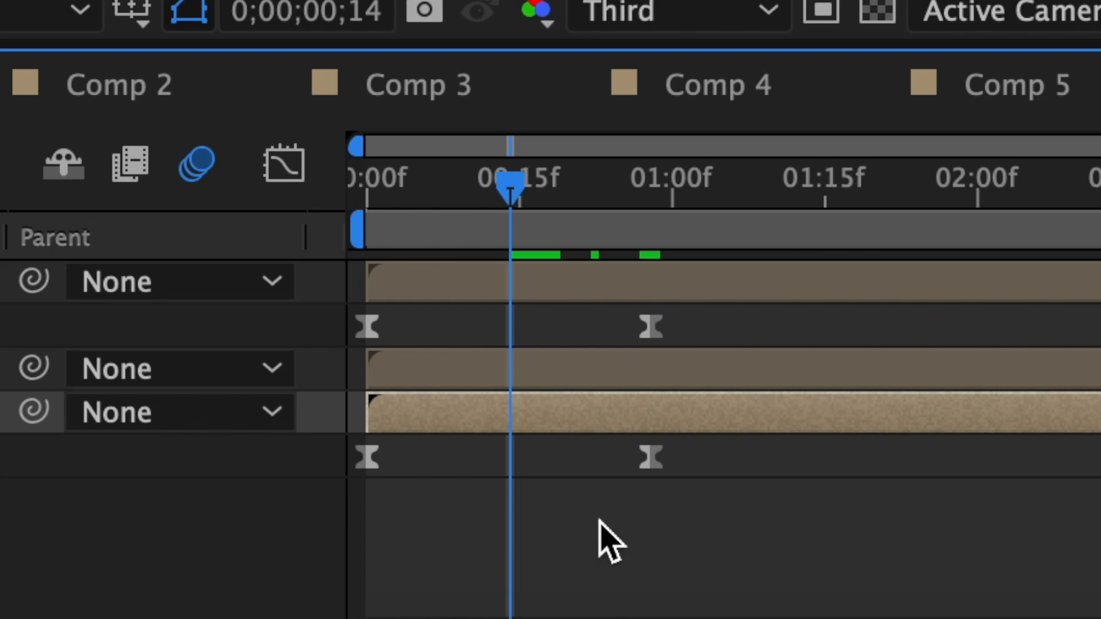
left_click(650, 457)
key("Page_Down")
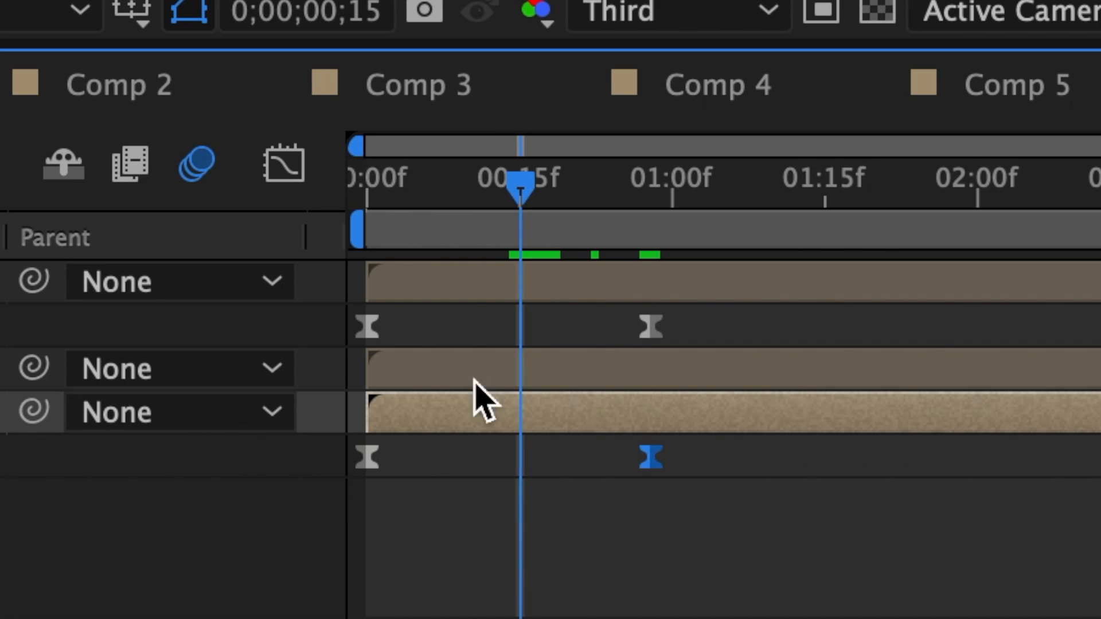
left_click(286, 166)
mouse_move(521, 184)
left_mouse_down()
mouse_move(560, 196)
mouse_move(518, 206)
left_mouse_up()
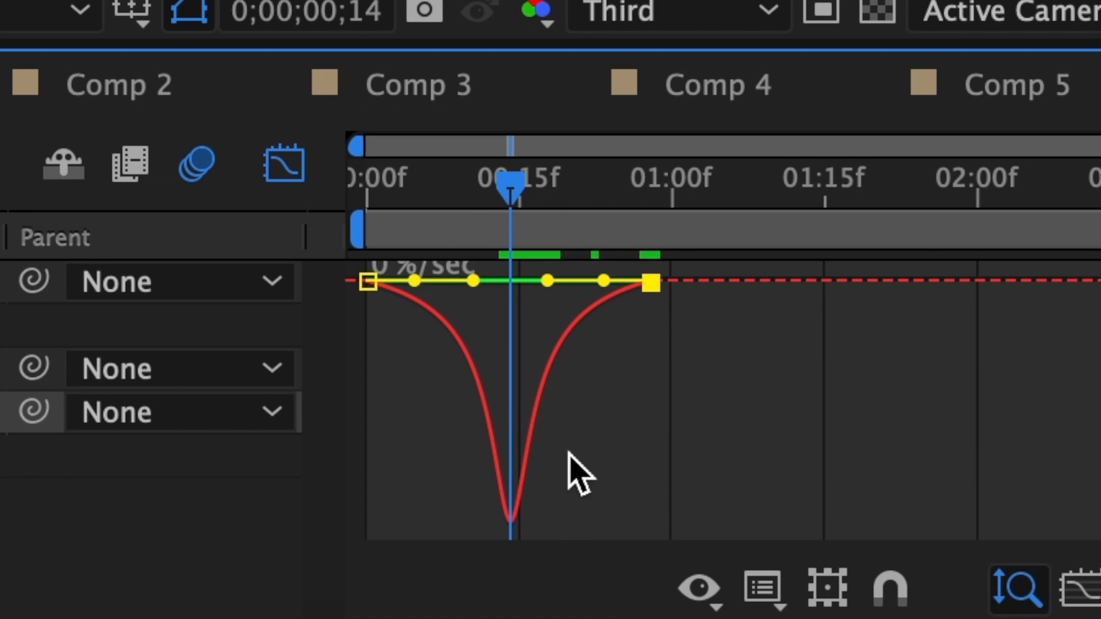
left_click(283, 165)
Pull both easing handles on layer 1's Position speed graph inward toward 0;00;00;14 to make a steep peak
left_click(651, 330)
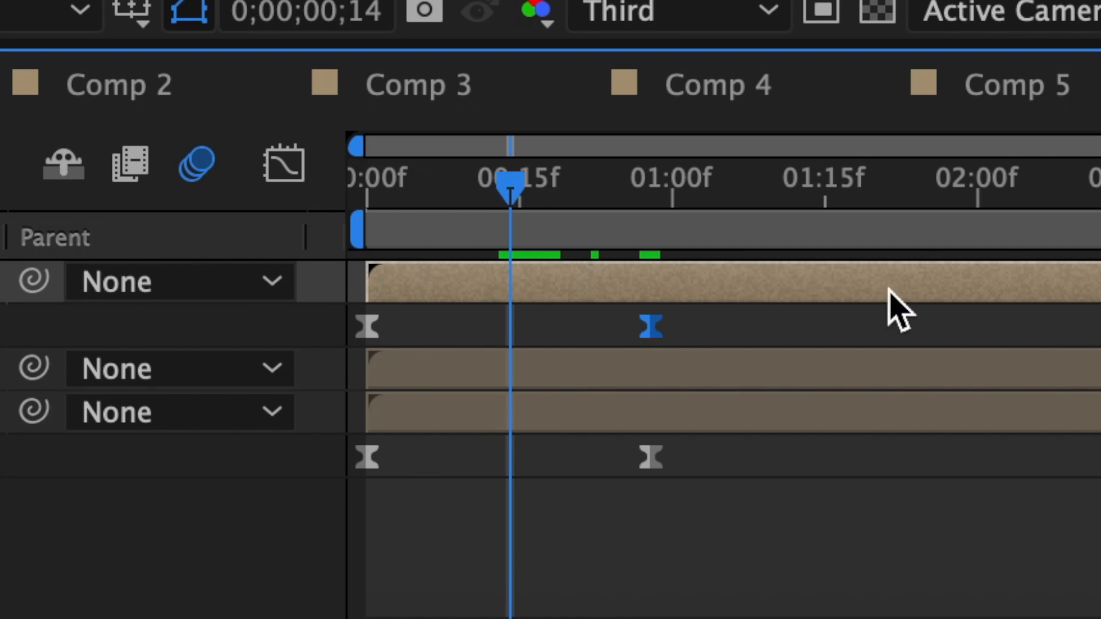
left_click(290, 169)
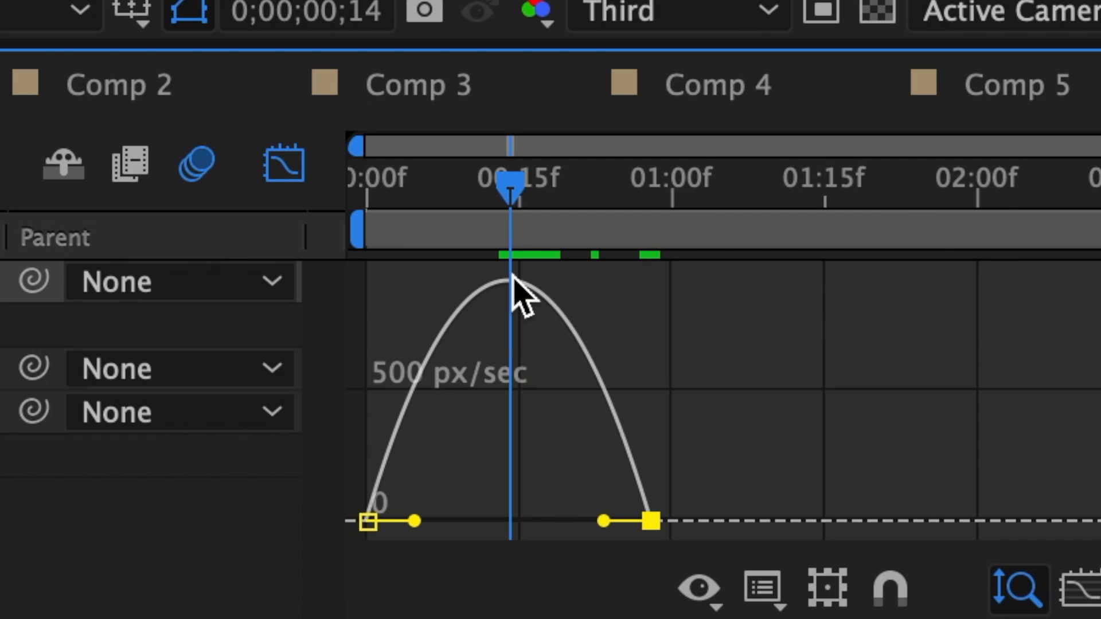
left_click_drag(414, 521, 474, 521)
left_click_drag(604, 522, 541, 519)
key("shift+F3")
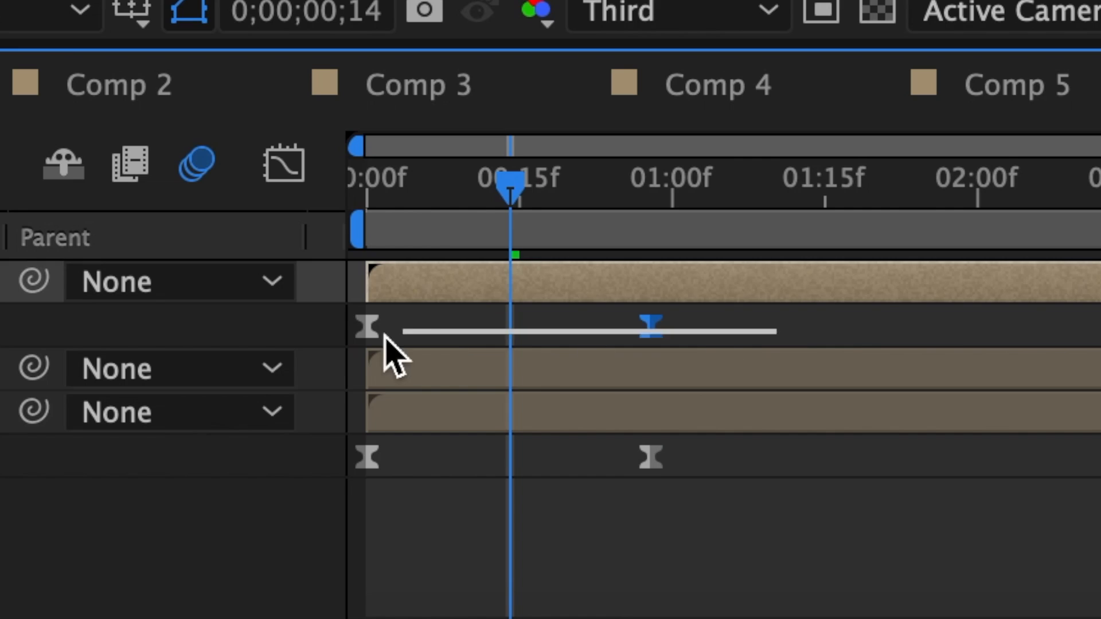
Copy both Position keyframes of layer 1 onto layer 2 at 0;00;00;00
left_click_drag(384, 335, 310, 356)
mouse_move(371, 343)
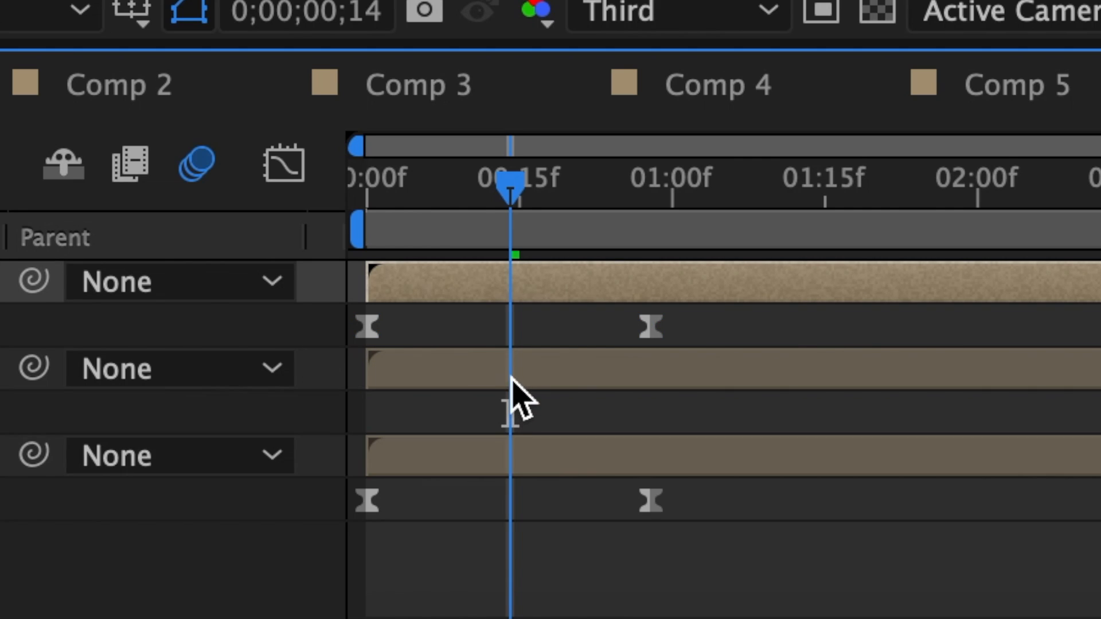
left_click(512, 372)
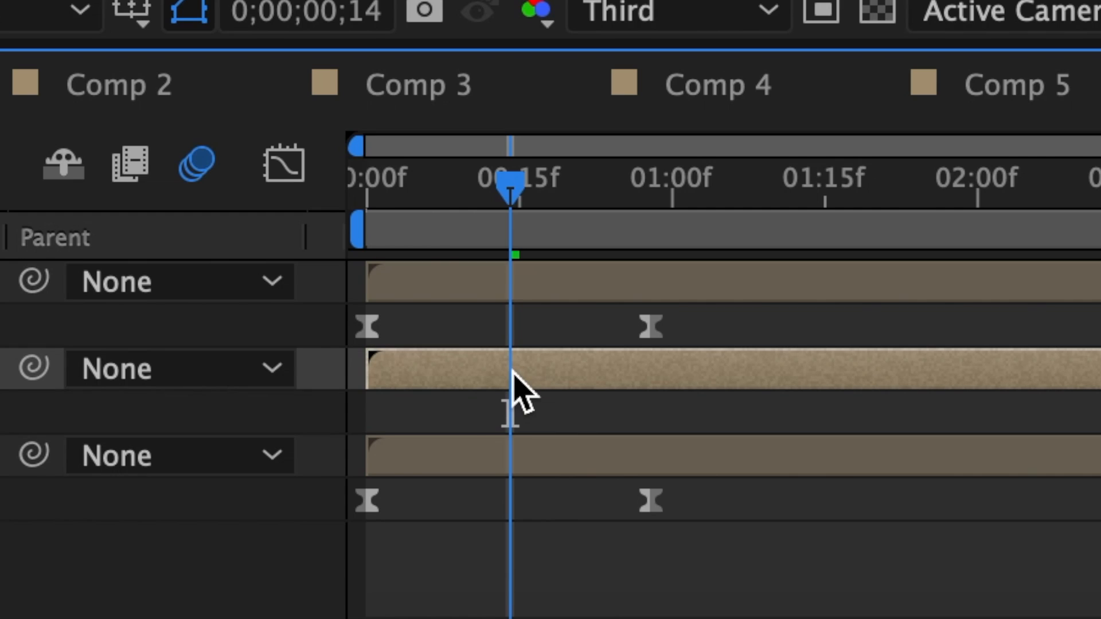
left_click_drag(482, 191, 315, 191)
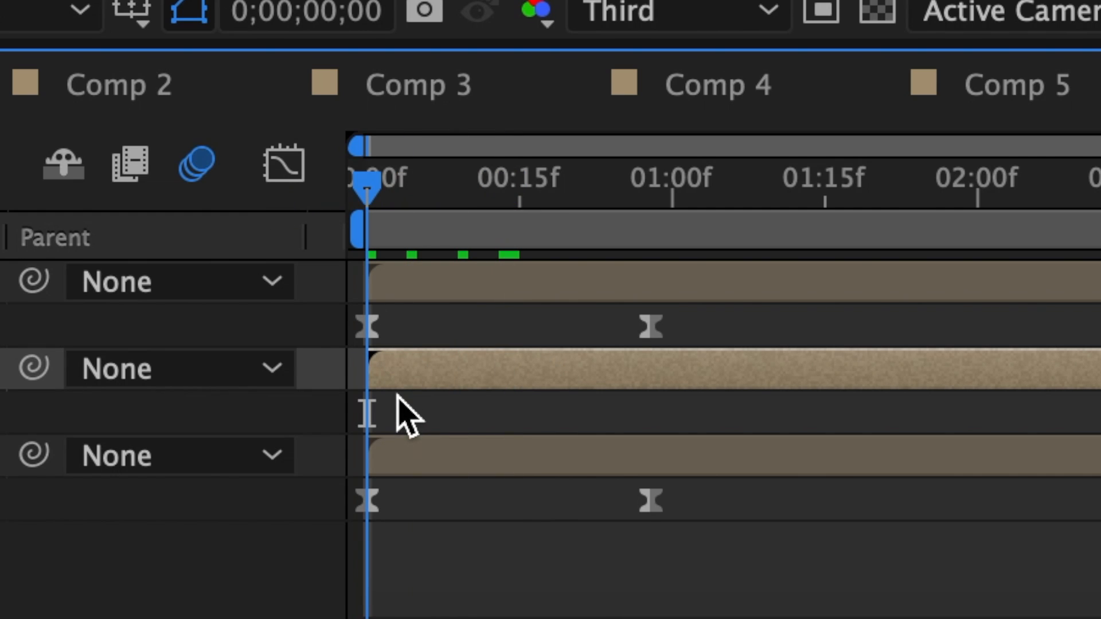
key("super+v")
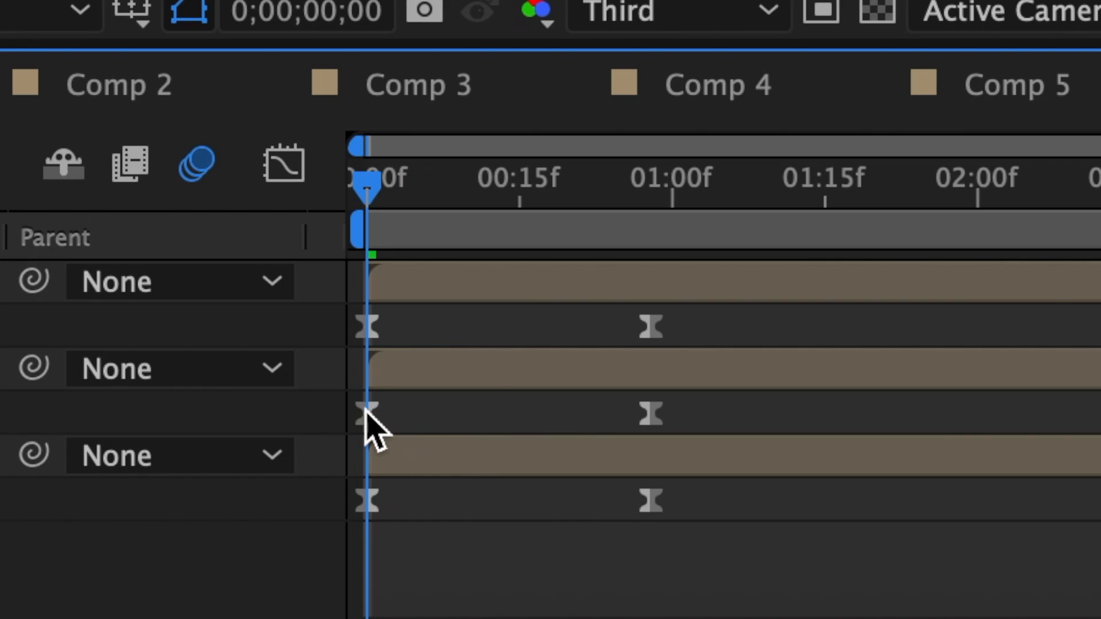
Move layer 2 sideways to a horizontal position of 1059 on its first Position keyframe and open that keyframe's graph
left_click(365, 412)
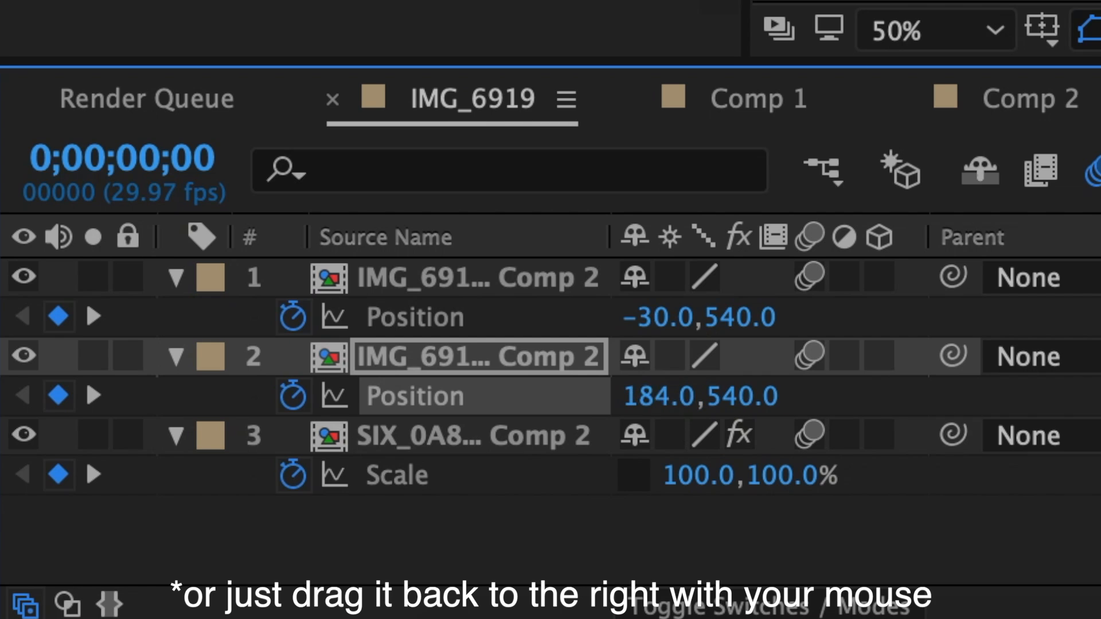
left_click_drag(688, 396, 725, 386)
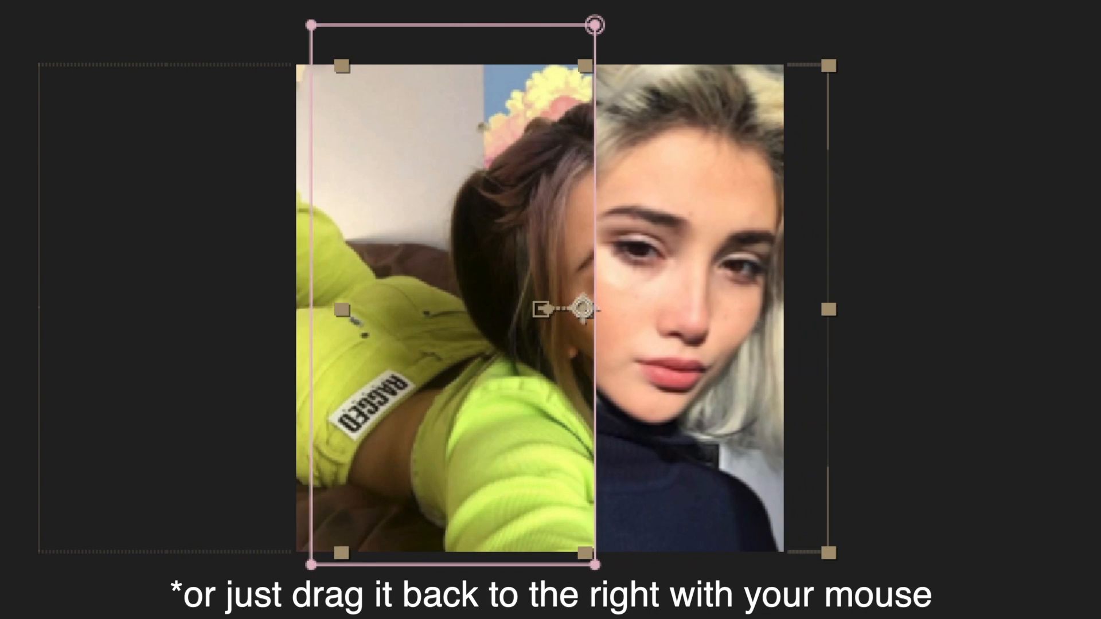
left_click_drag(582, 309, 774, 308)
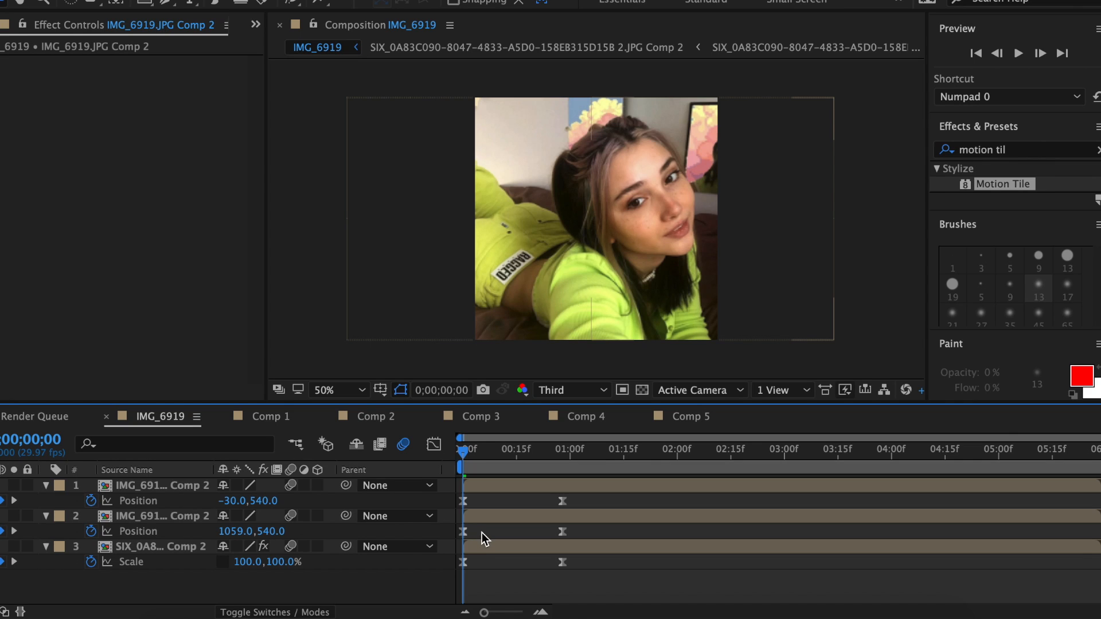
left_click(463, 531)
left_click(434, 444)
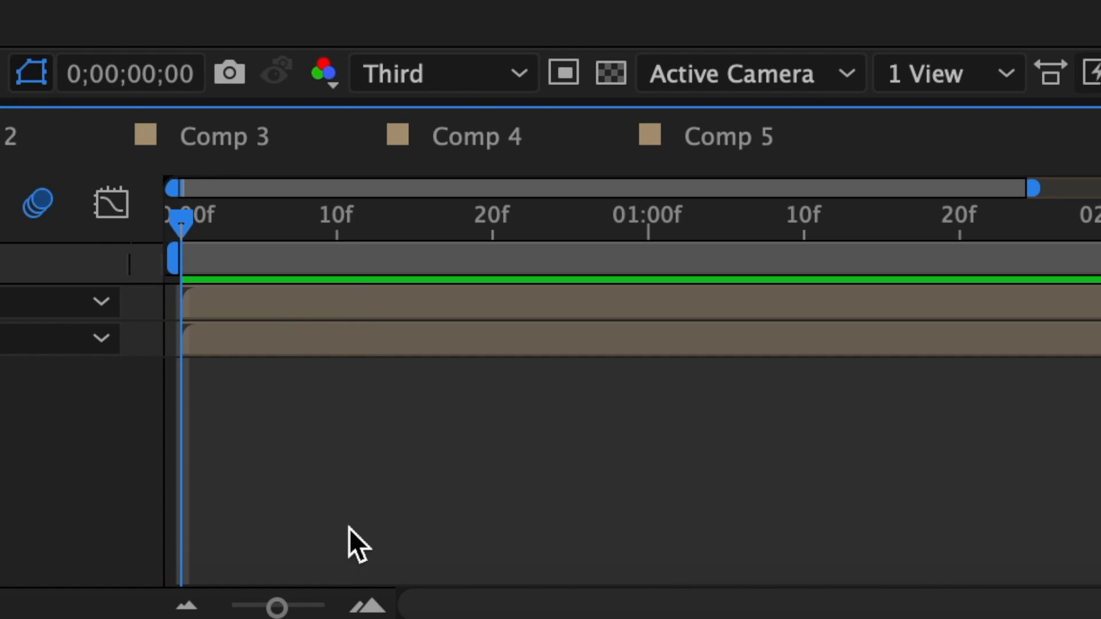
Duplicate the top and bottom image layers in Comp 1 so each image has two copies
left_click(271, 307)
key("super+d")
left_click(246, 387)
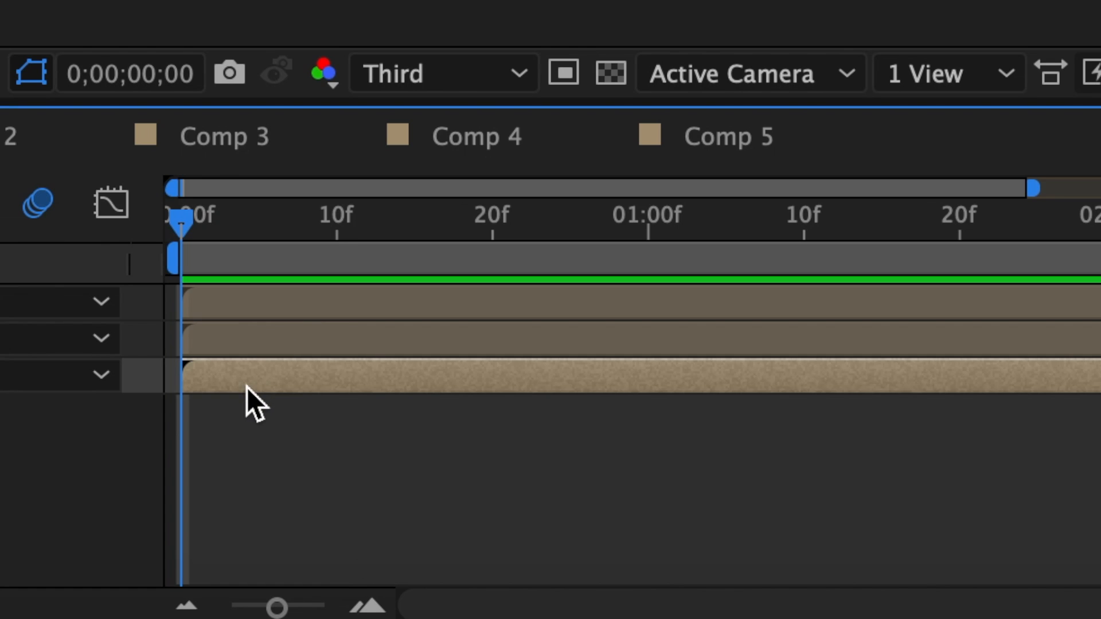
key("super+d")
key("F2")
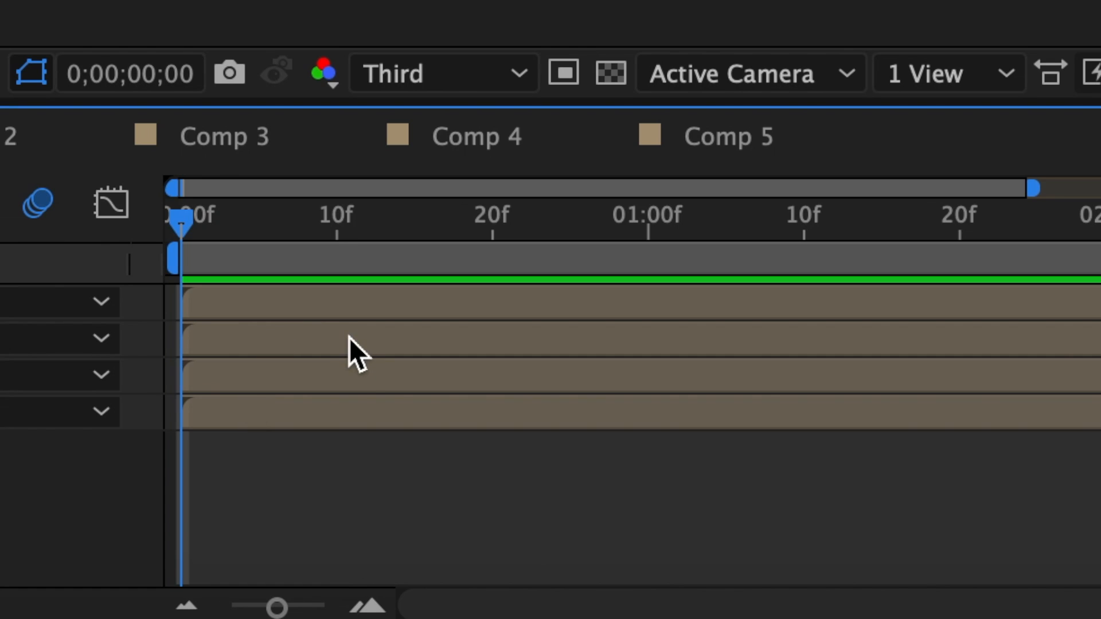
left_click(346, 339)
left_click(328, 417)
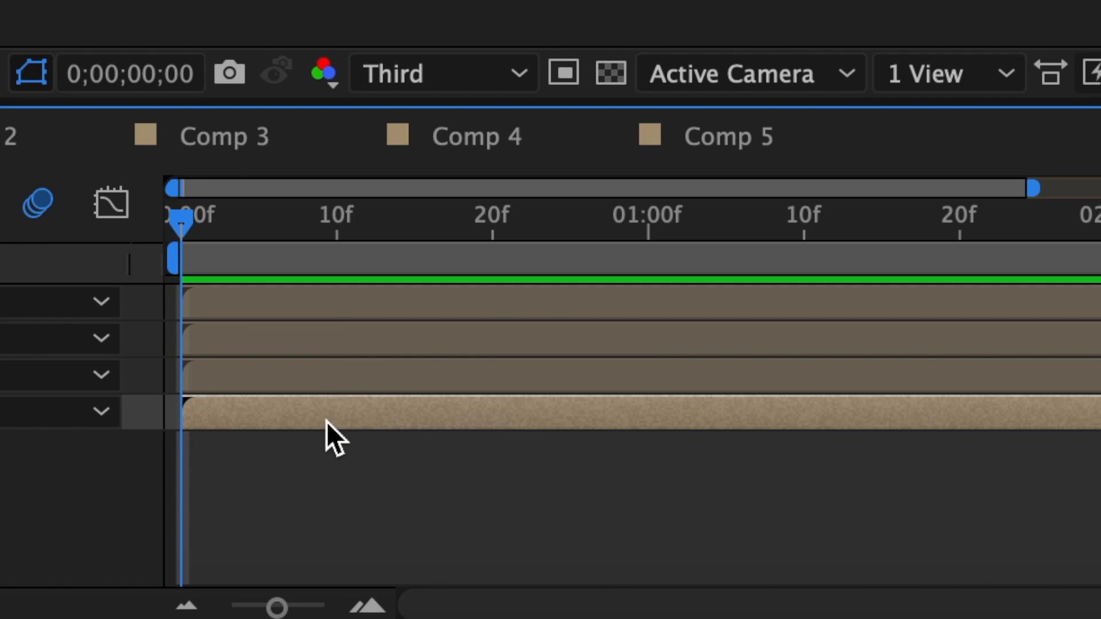
left_click(356, 308)
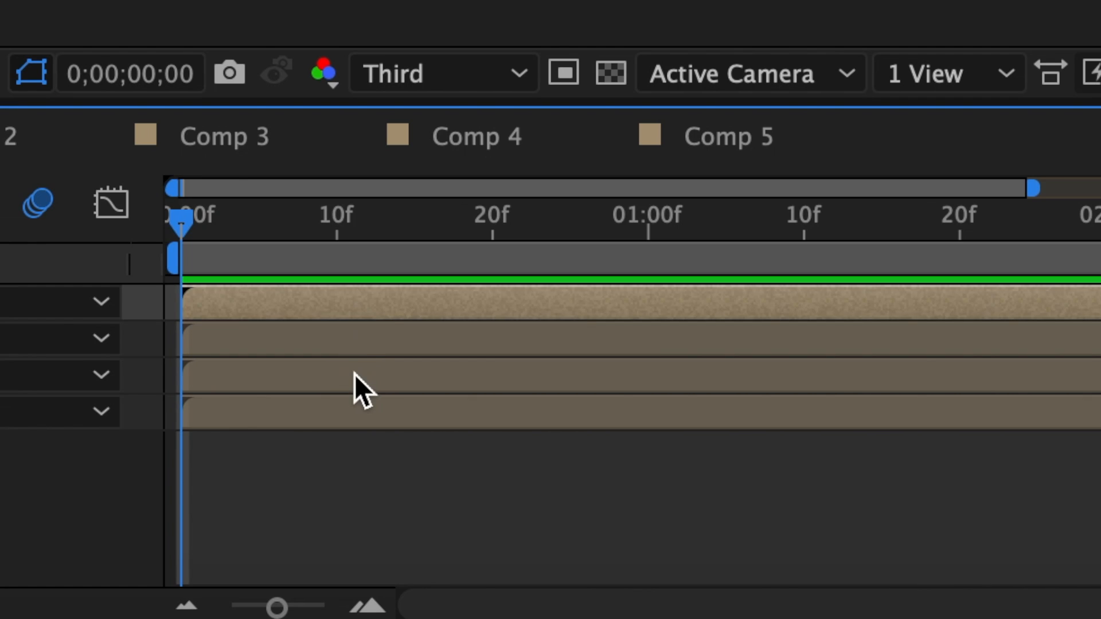
left_click(353, 375)
key("F2")
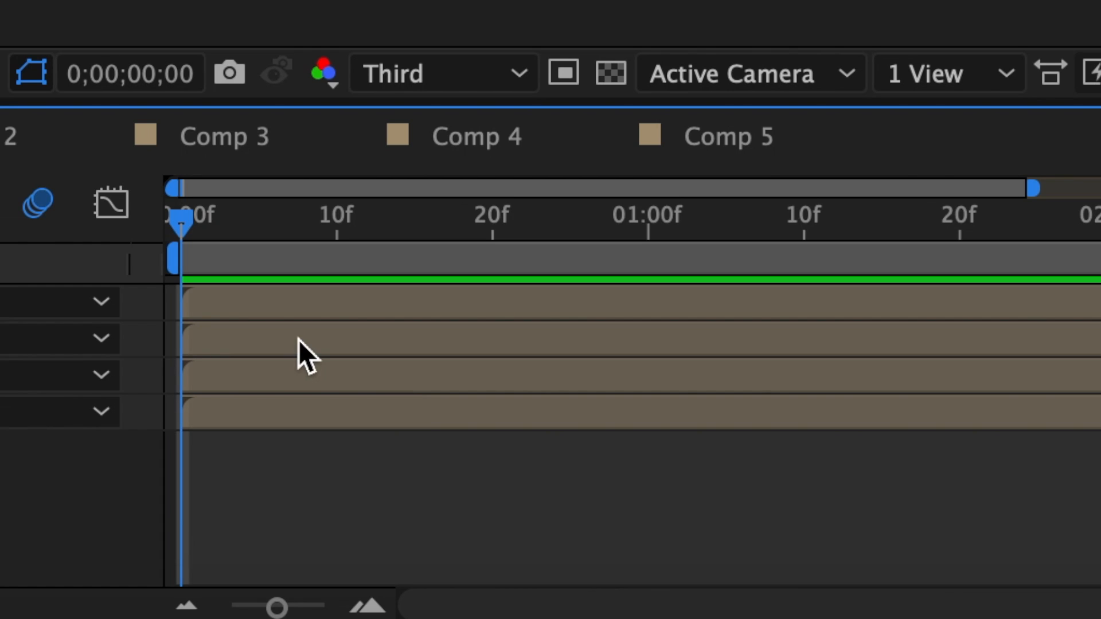
Cut layer 2 off at 0;00;00;06 and trim the start of layer 4 to that same frame
left_click_drag(510, 240, 499, 242)
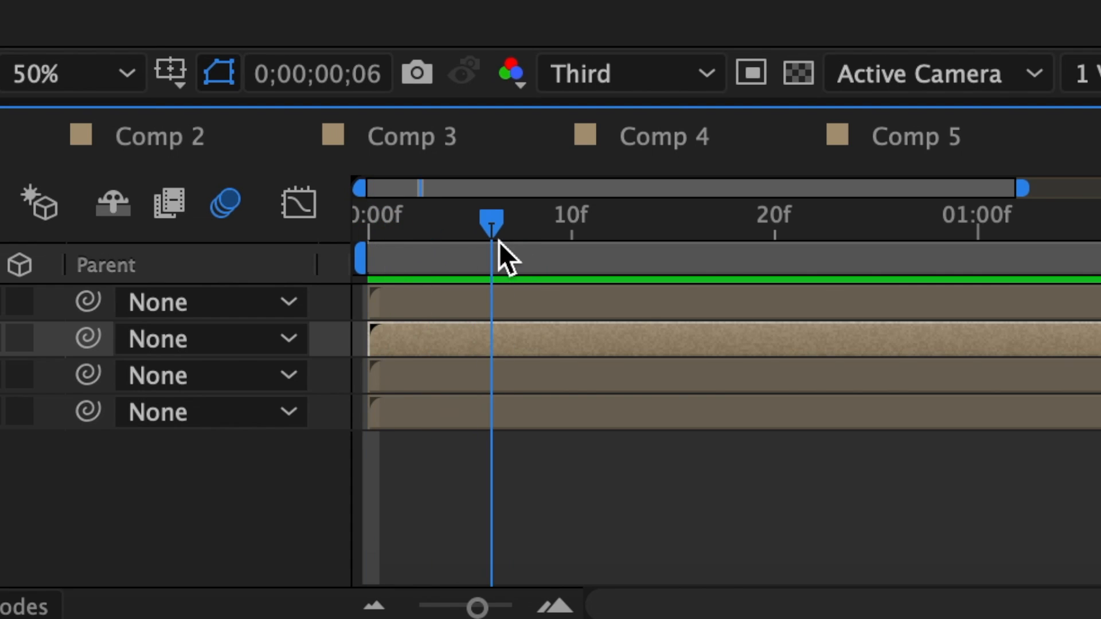
key("super+shift+d")
key("Delete")
left_click(490, 424)
left_click_drag(370, 425, 490, 426)
Cut layer 1 off at 0;00;00;12 and trim the start of layer 3 to that same frame
left_click(505, 306)
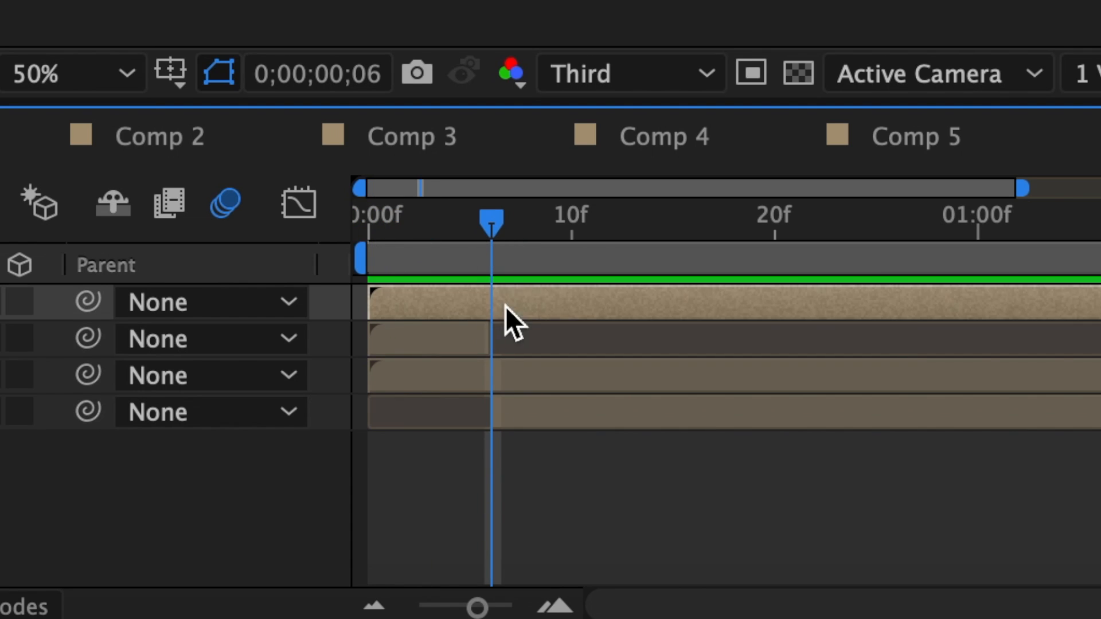
left_click_drag(499, 237, 609, 252)
key("super+shift+d")
key("Delete")
left_click(401, 398)
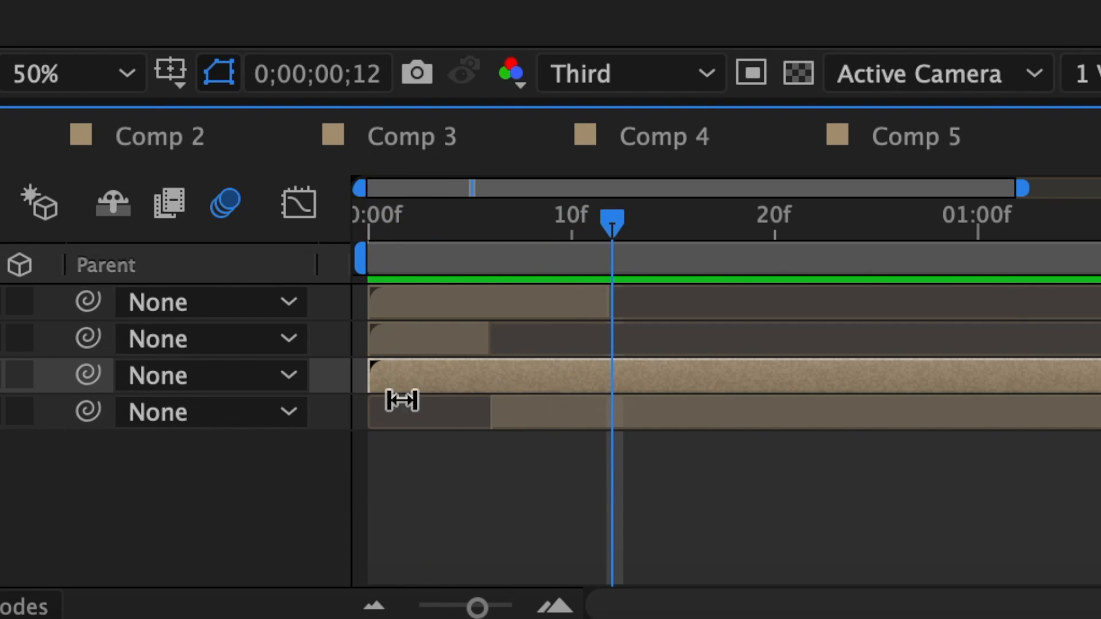
left_click_drag(400, 398, 616, 380)
key("Home")
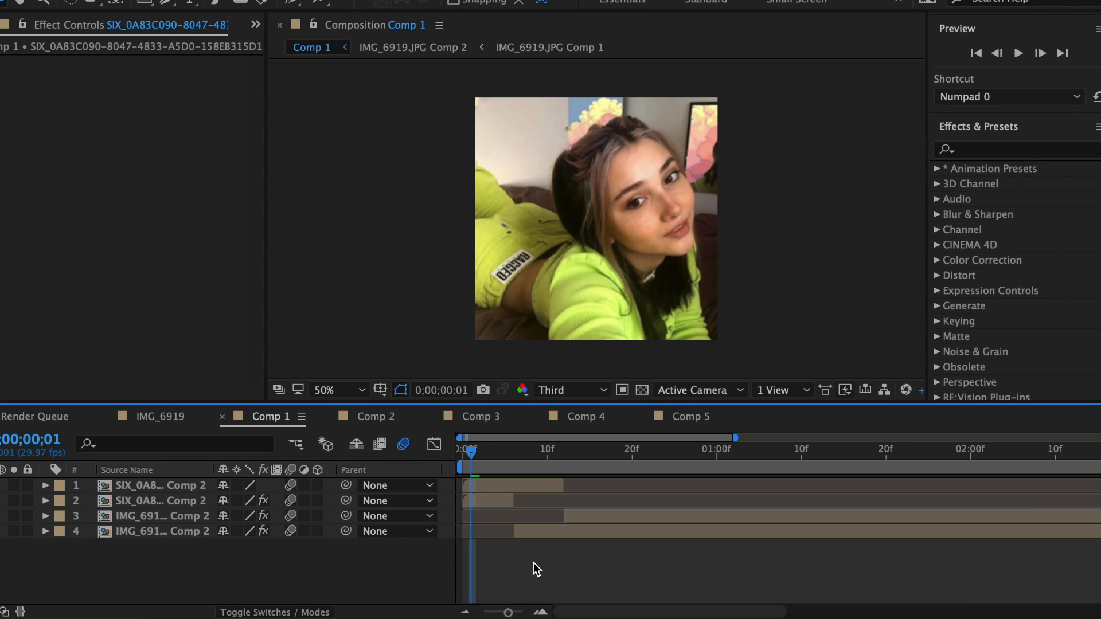
Find the S_BlurMoCurves effect and apply it to all four layers
left_click(975, 149)
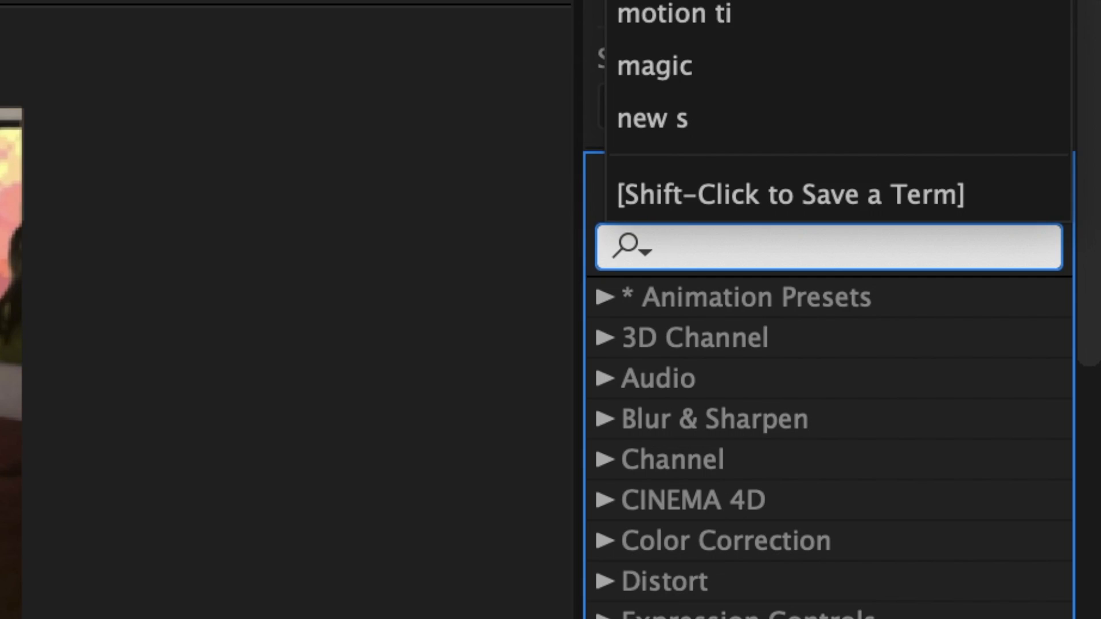
type("blurmo")
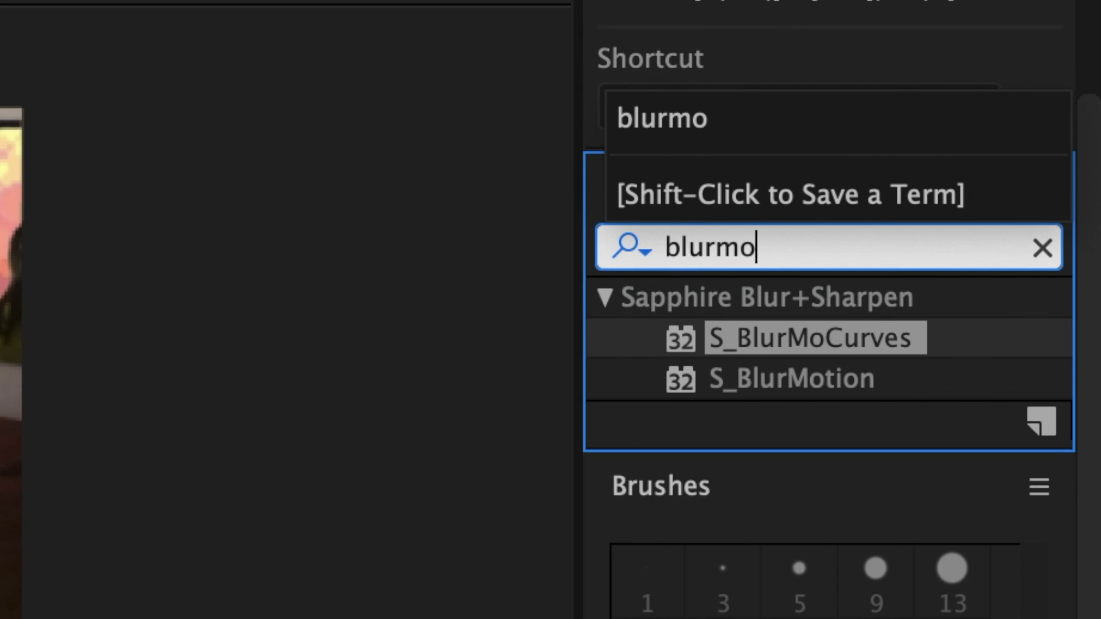
left_click_drag(849, 341, 543, 491)
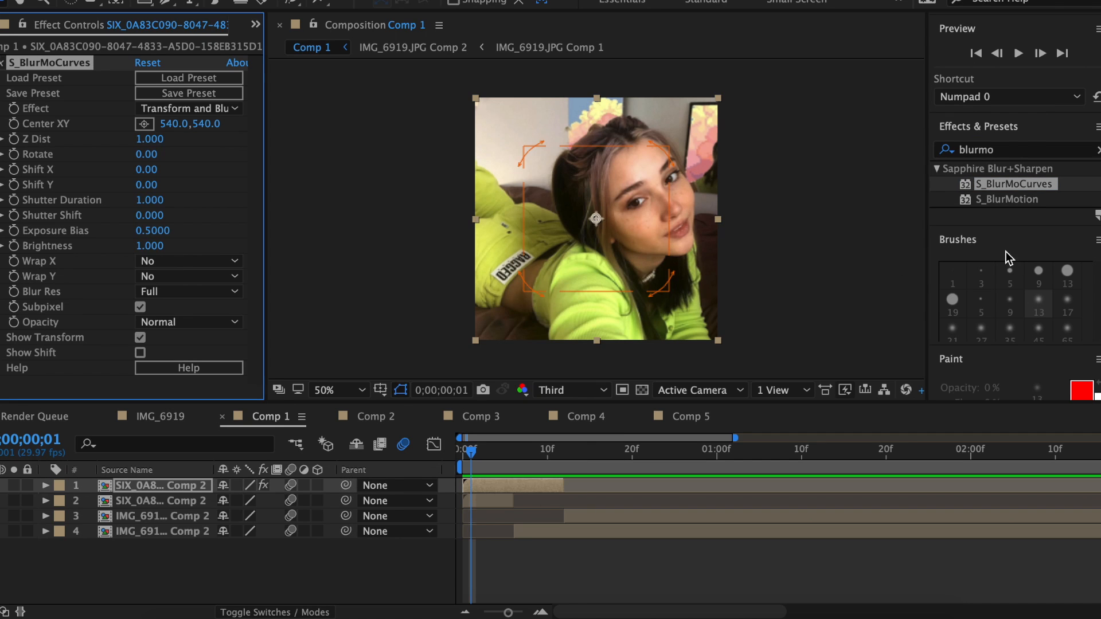
left_click_drag(1014, 184, 548, 519)
left_click_drag(1014, 184, 628, 532)
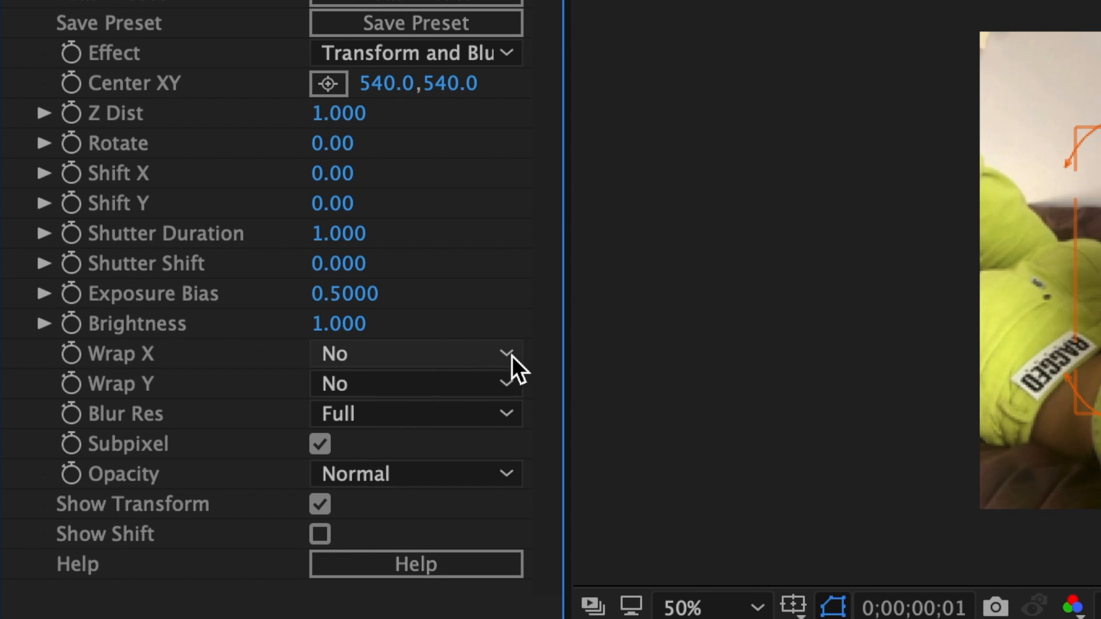
Set Wrap X and Wrap Y of S_BlurMoCurves to Reflect on the layers
left_click(475, 353)
left_click(429, 454)
left_click(390, 383)
left_click(386, 506)
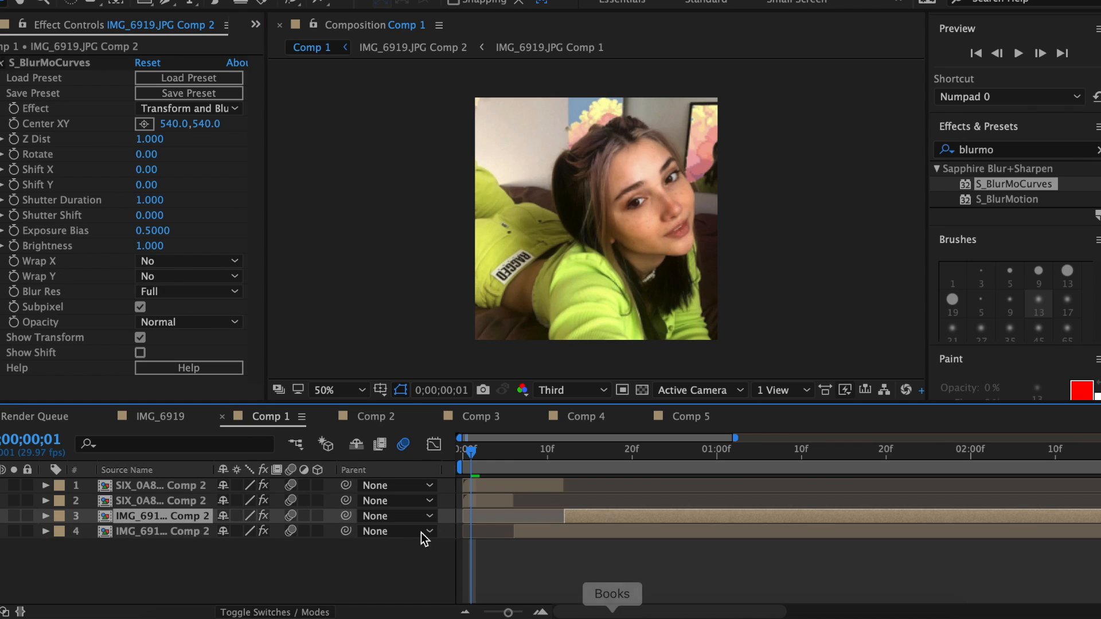
left_click(162, 277)
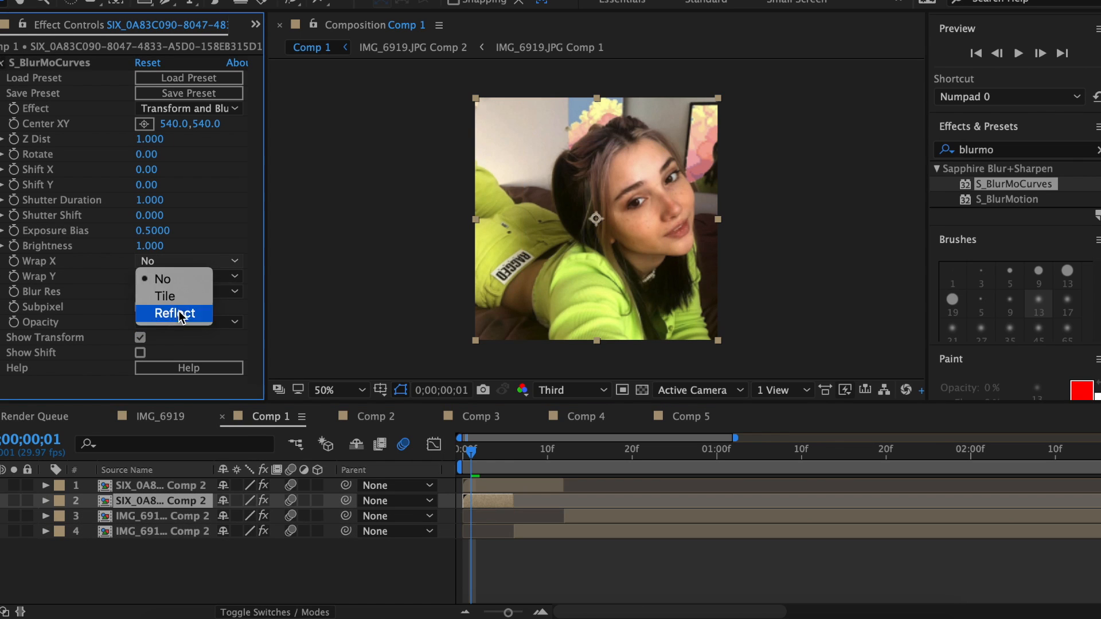
left_click(175, 314)
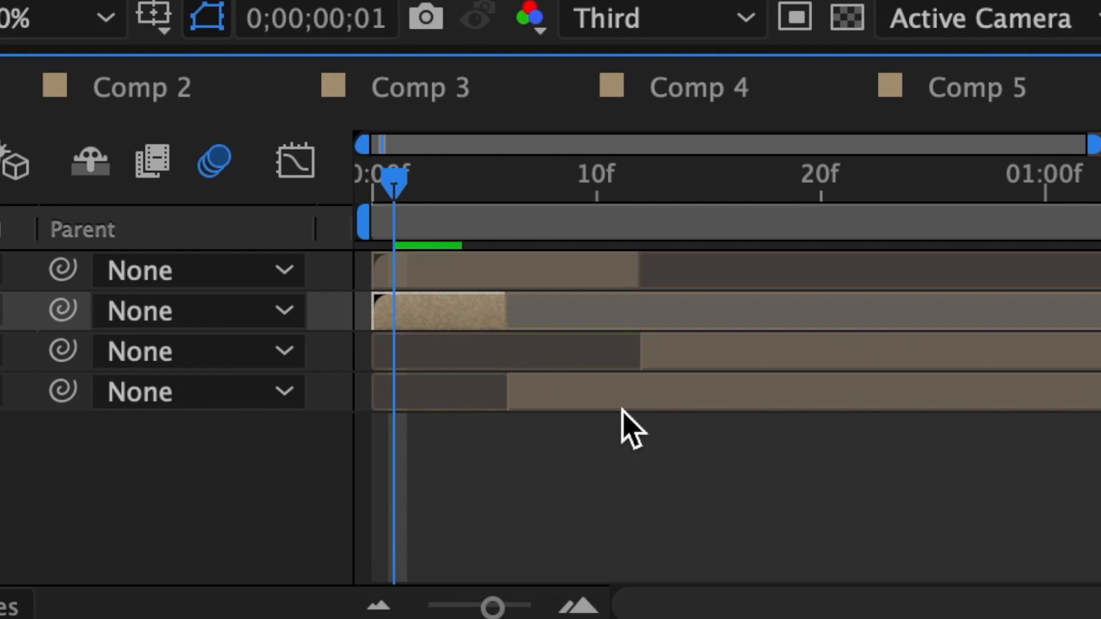
left_click(550, 532)
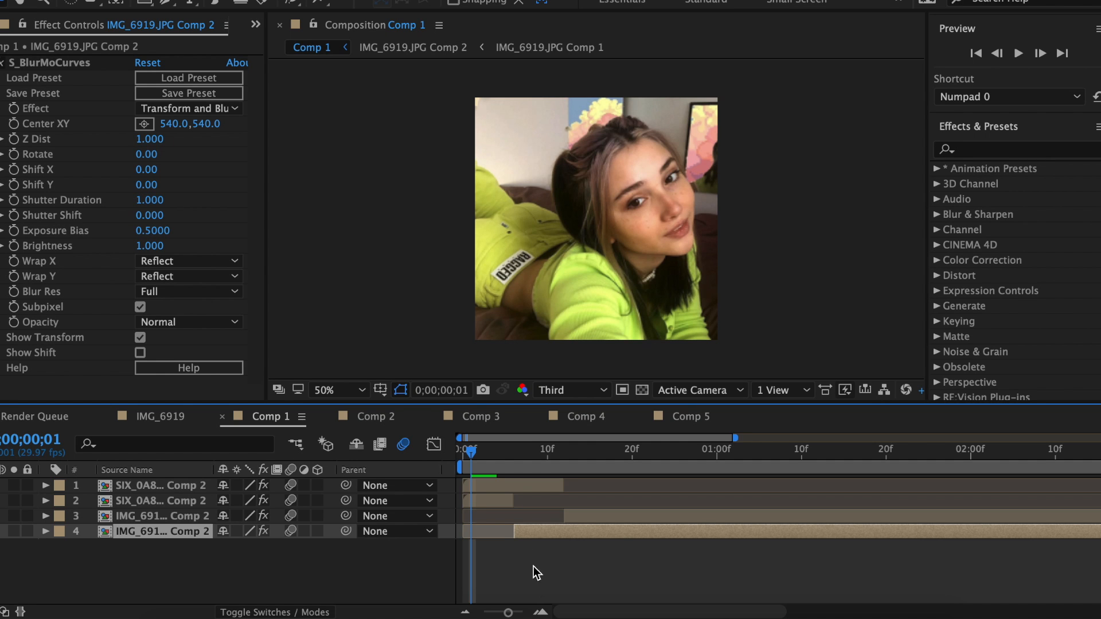
Keyframe layer 2's Shift Y from 0 at 0;00;00;01 to 500 at 0;00;00;05 and reveal the keyframes
left_click(496, 500)
left_click(14, 185)
key("o")
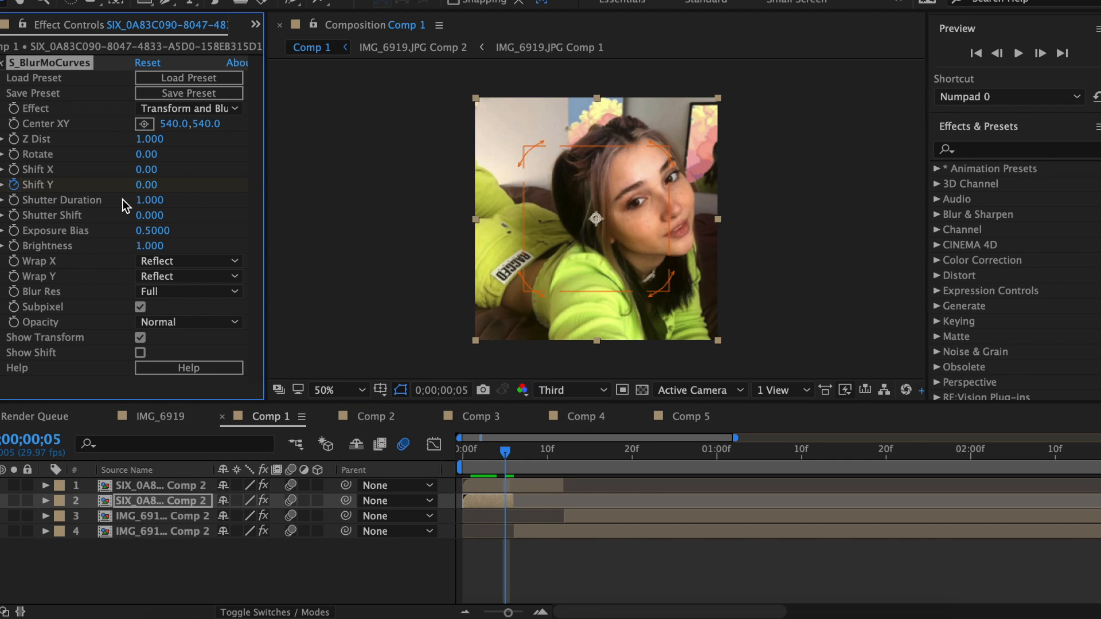
key("Return")
key("u")
Apply Easy Ease to both Shift Y keyframes of layer 2
left_click_drag(518, 522, 469, 536)
right_click(470, 532)
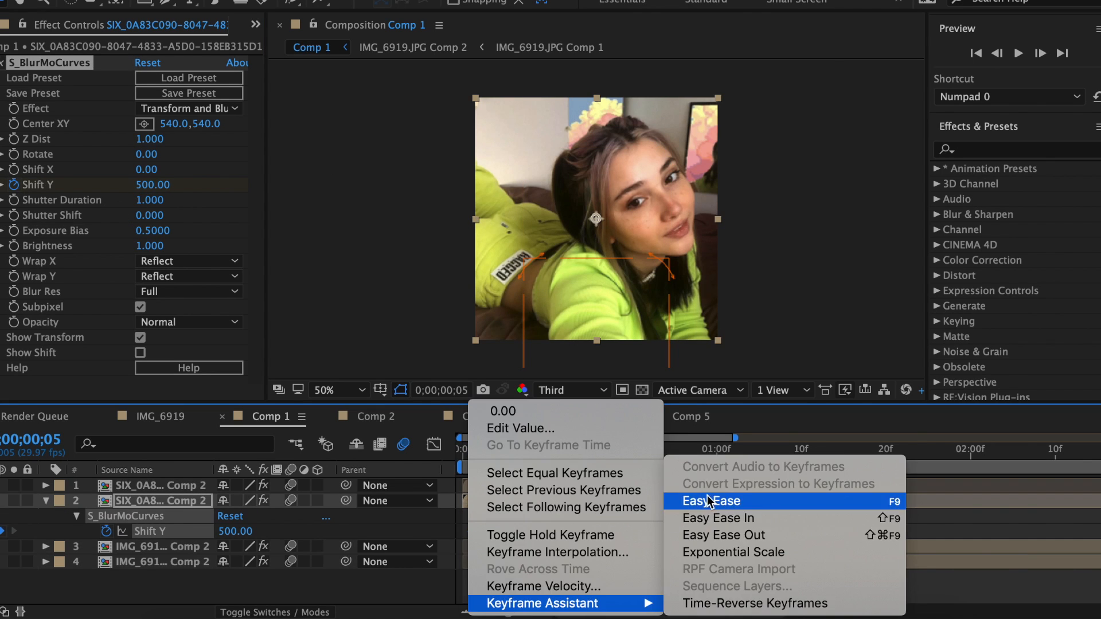
left_click(711, 499)
On layer 2's Shift Y value graph, stretch the first keyframe's outgoing handle to about 0;00;00;04 for a late acceleration
left_click(433, 444)
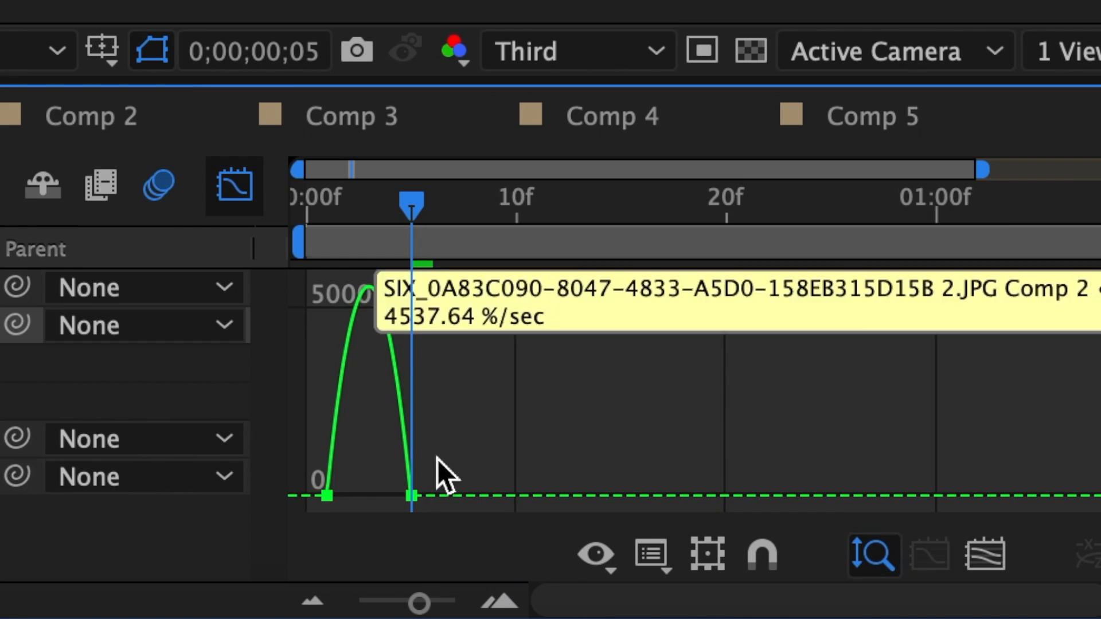
left_click_drag(419, 602, 487, 597)
left_click(651, 555)
left_click(781, 189)
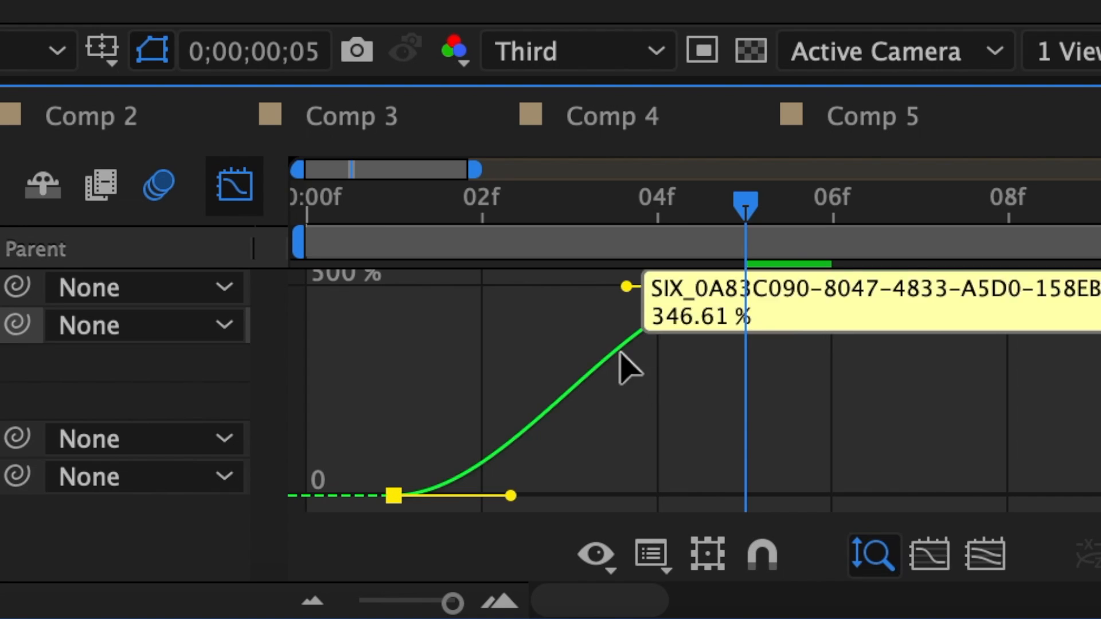
left_click_drag(510, 495, 680, 503)
left_click_drag(453, 603, 440, 602)
left_click(235, 184)
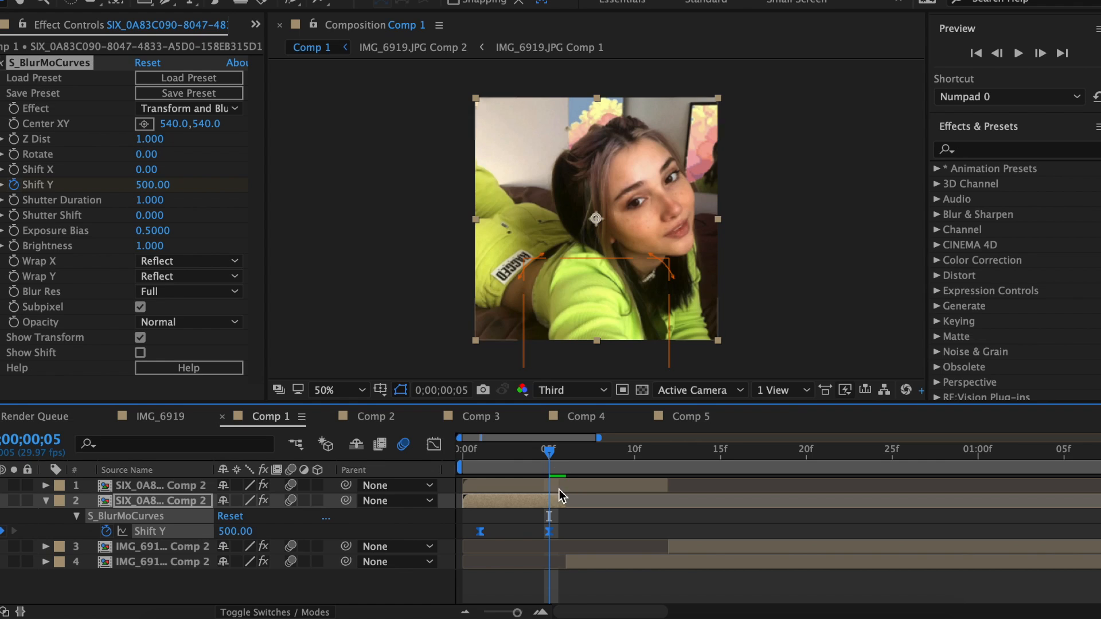
Keyframe layer 4's Shift Y from -500 at 0;00;00;06 to 0 at 0;00;00;14
key("Page_Down")
left_click(580, 560)
left_click(14, 185)
left_click(147, 184)
type("-500")
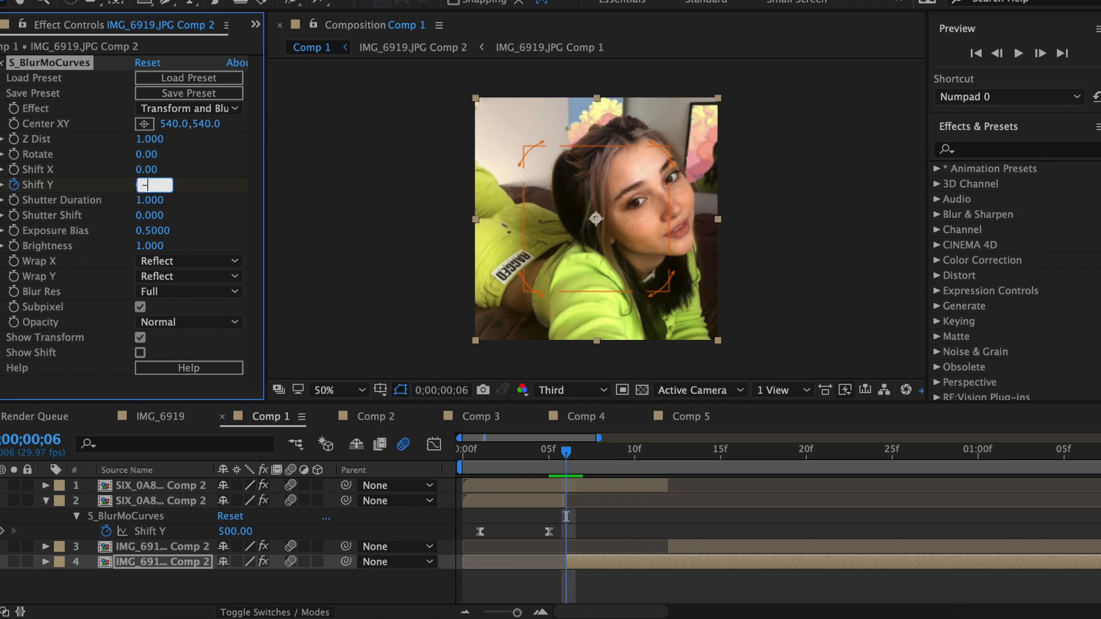
key("Return")
left_click(701, 453)
left_click(147, 185)
type("0")
key("Return")
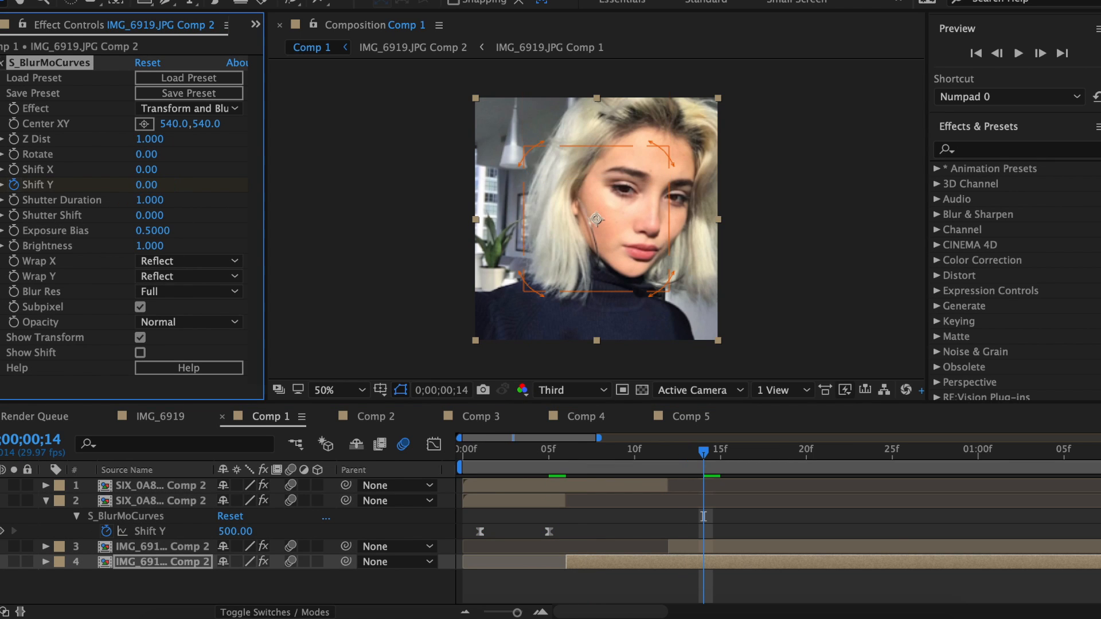
Reveal layer 4's Shift Y keyframes and apply Easy Ease to both
key("u")
left_click_drag(720, 566, 545, 595)
right_click(566, 592)
mouse_move(642, 601)
left_click(809, 501)
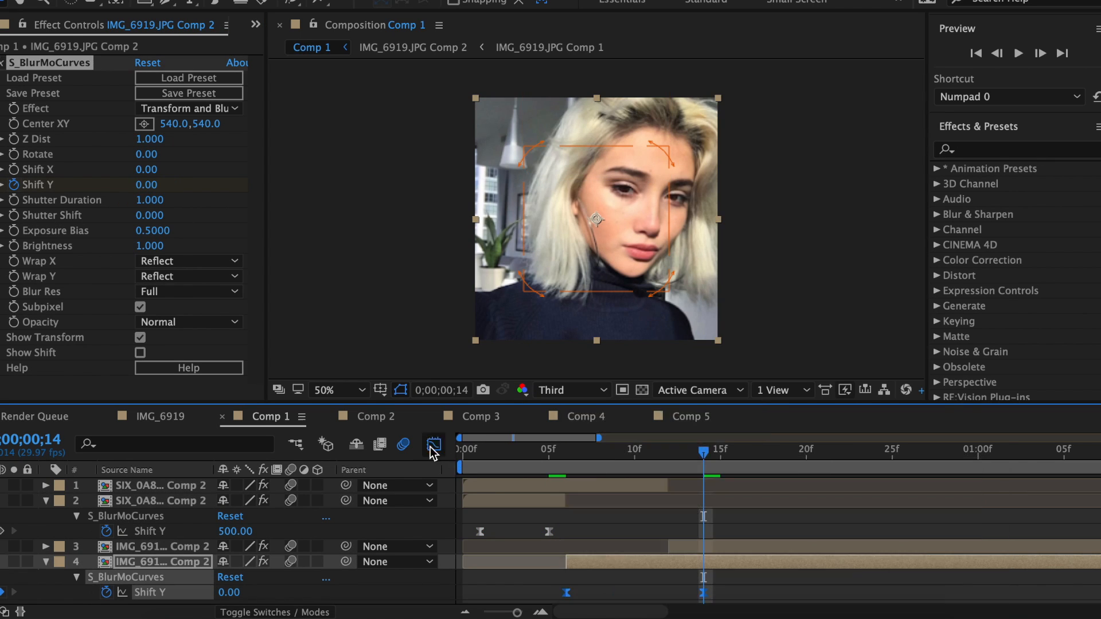
On layer 4's Shift Y value graph, collapse the first keyframe's handle and pull the last one's back to about 0;00;00;08
left_click(433, 445)
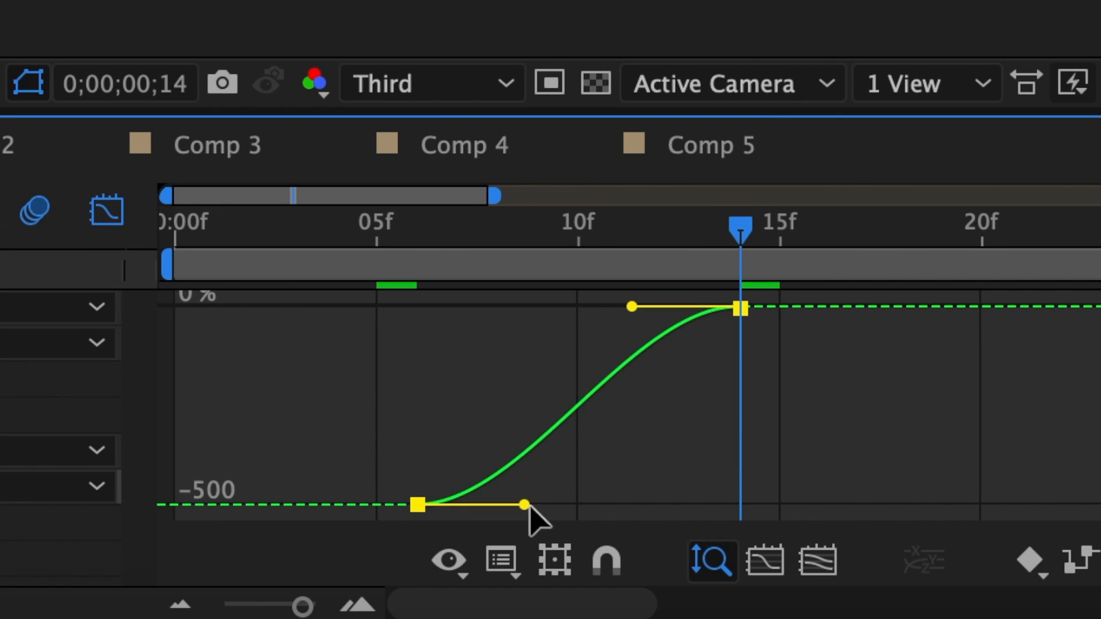
left_click_drag(524, 505, 387, 367)
left_click_drag(632, 306, 497, 311)
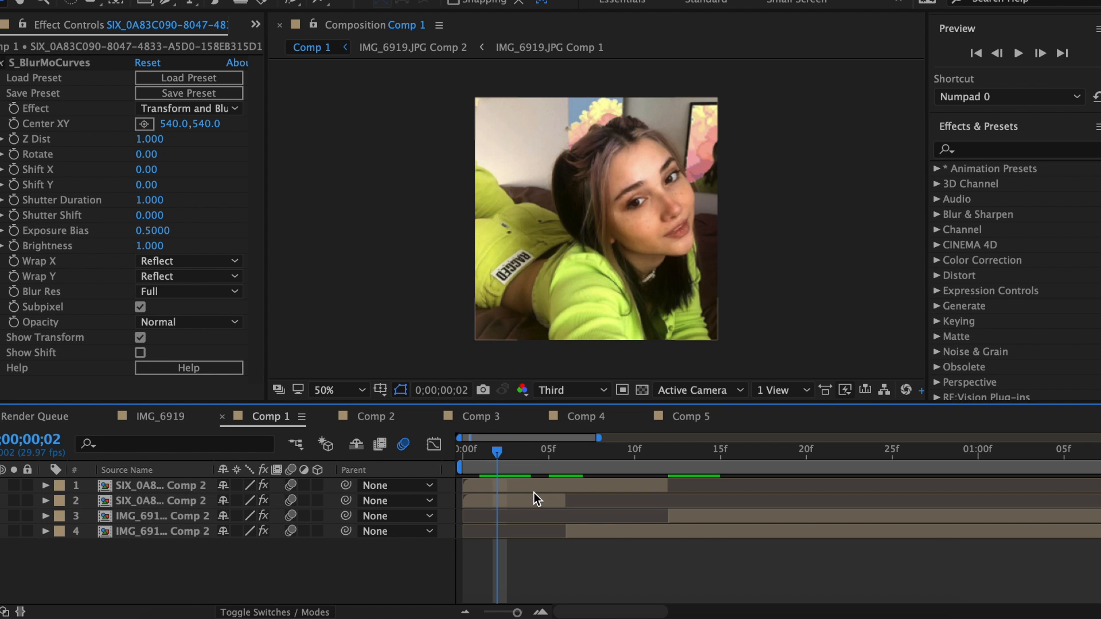
Keyframe layer 1's S_BlurMoCurves Rotate from 0 at 0;00;00;05 to 50 at 0;00;00;11
left_click(533, 491)
left_click(736, 518)
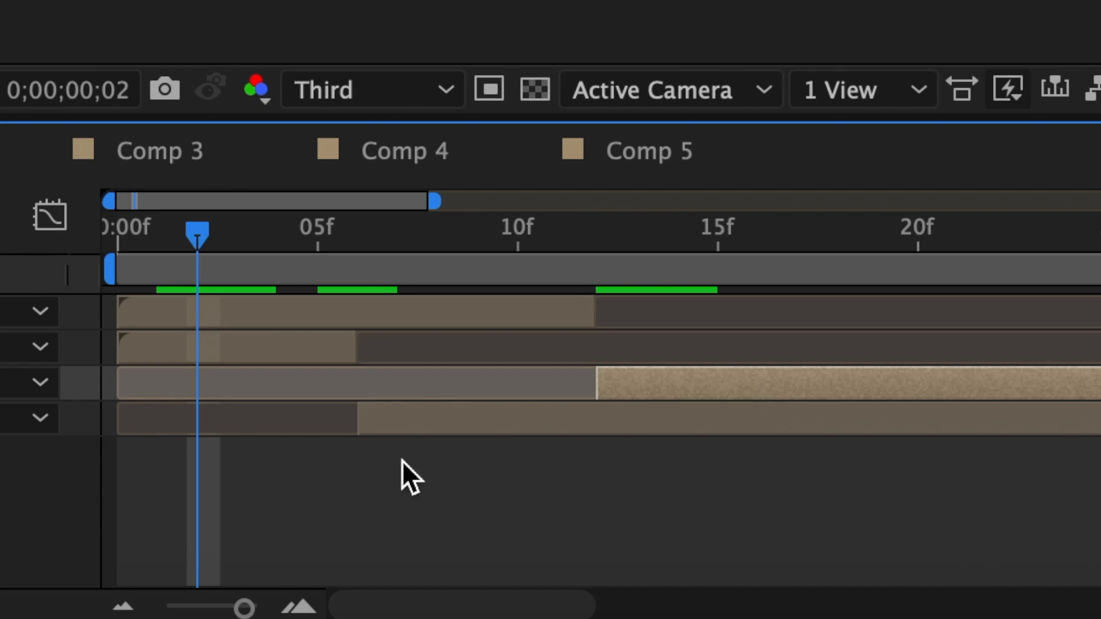
left_click_drag(277, 255, 318, 263)
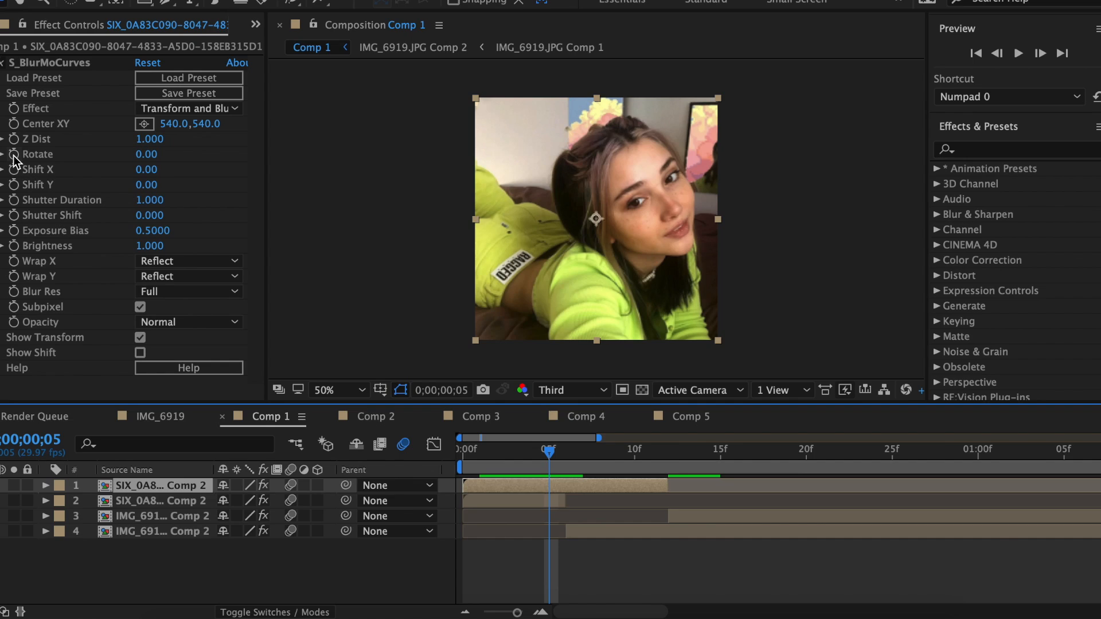
left_click(14, 154)
left_click(651, 451)
left_click(147, 154)
type("50")
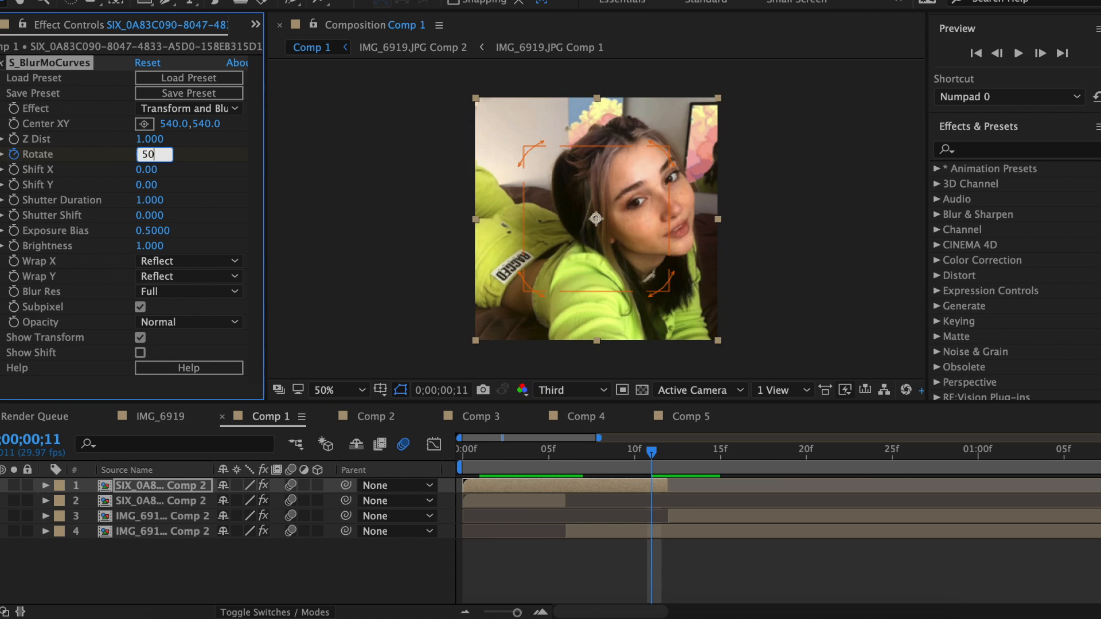
key("Return")
Reveal layer 1's Rotate keyframes and apply Easy Ease to both
key("u")
left_click_drag(677, 506, 534, 529)
right_click(549, 516)
mouse_move(636, 601)
left_click(813, 500)
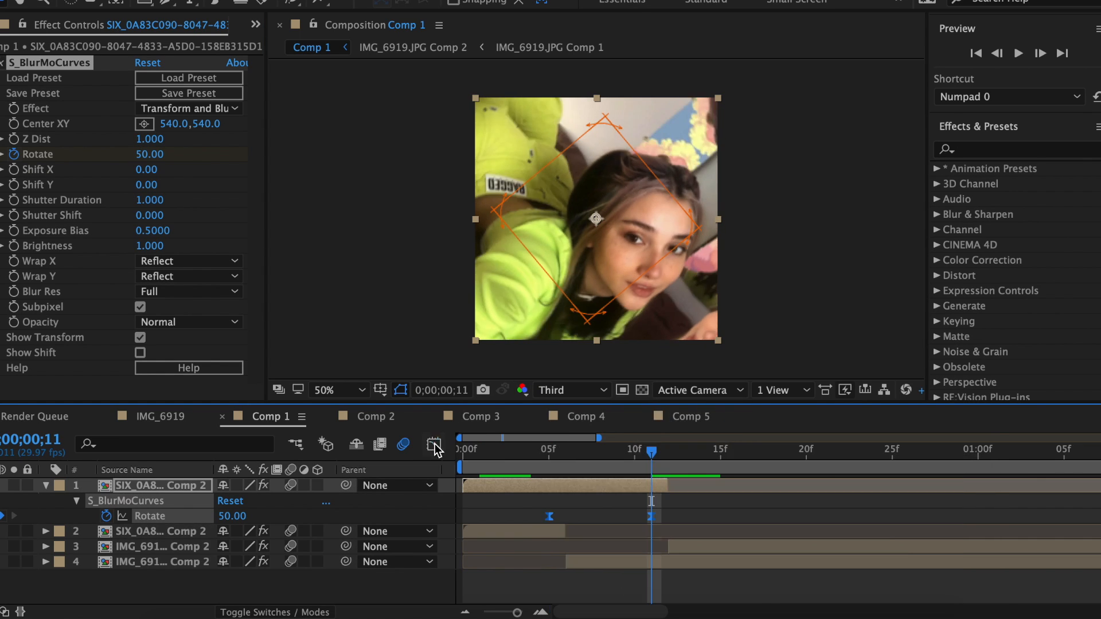
On layer 1's Rotate value graph, make the last keyframe's handle steep and stretch the first one's to about 0;00;00;10
left_click(435, 445)
left_click_drag(618, 485, 651, 556)
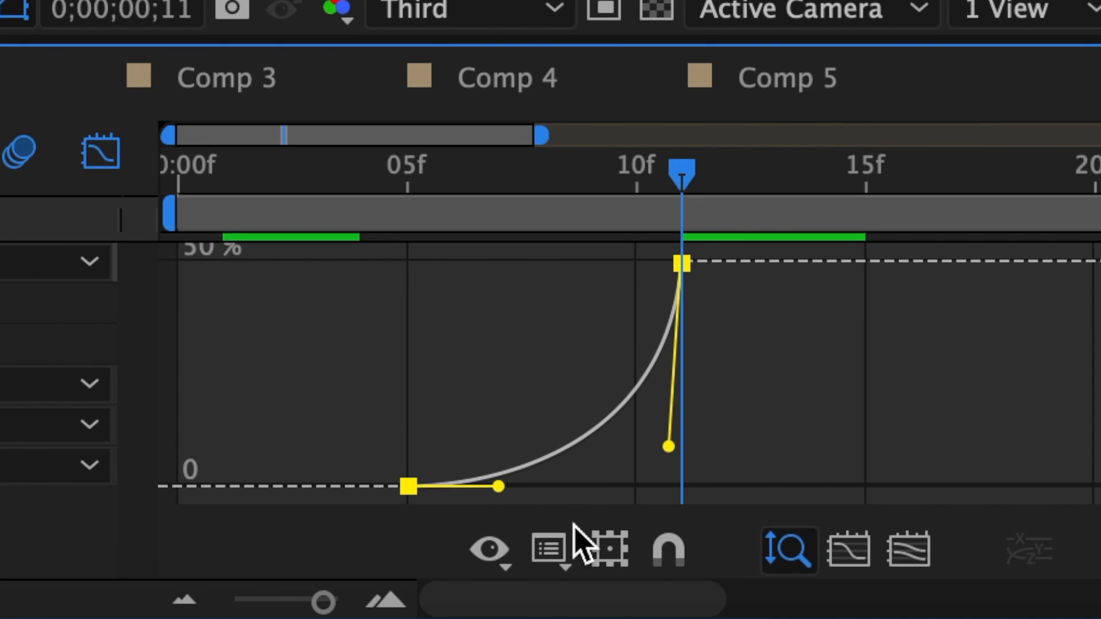
left_click_drag(498, 487, 635, 450)
key("shift+F3")
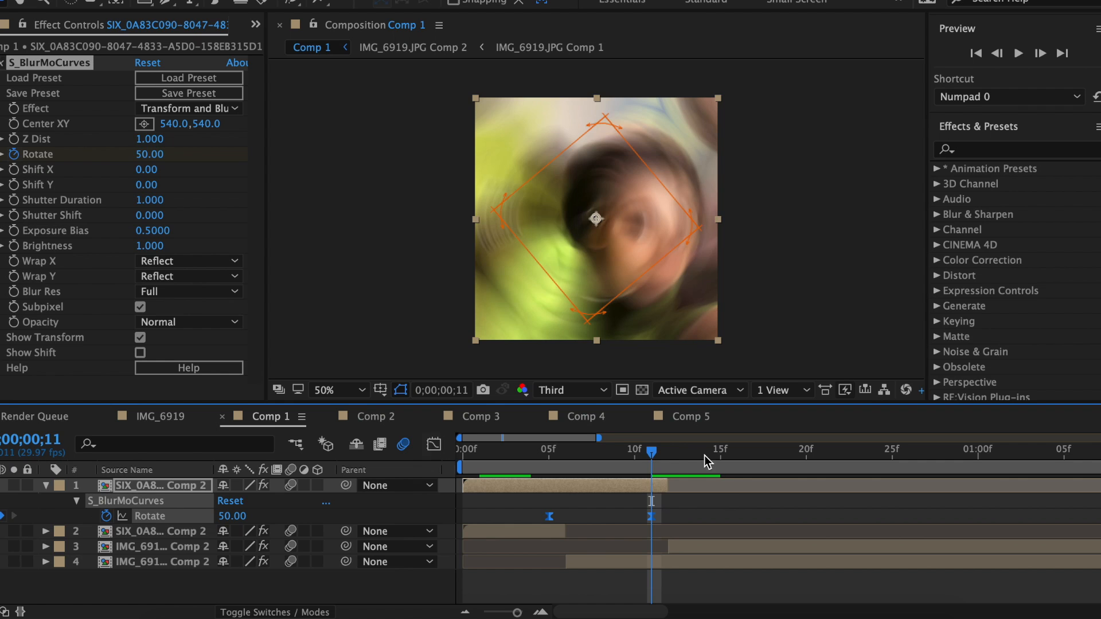
Keyframe layer 3's Rotate from -50 at 0;00;00;12 to 0 at 0;00;01;17
left_click(668, 456)
left_click(671, 543)
left_click(14, 154)
left_click(151, 154)
type("-50")
key("Return")
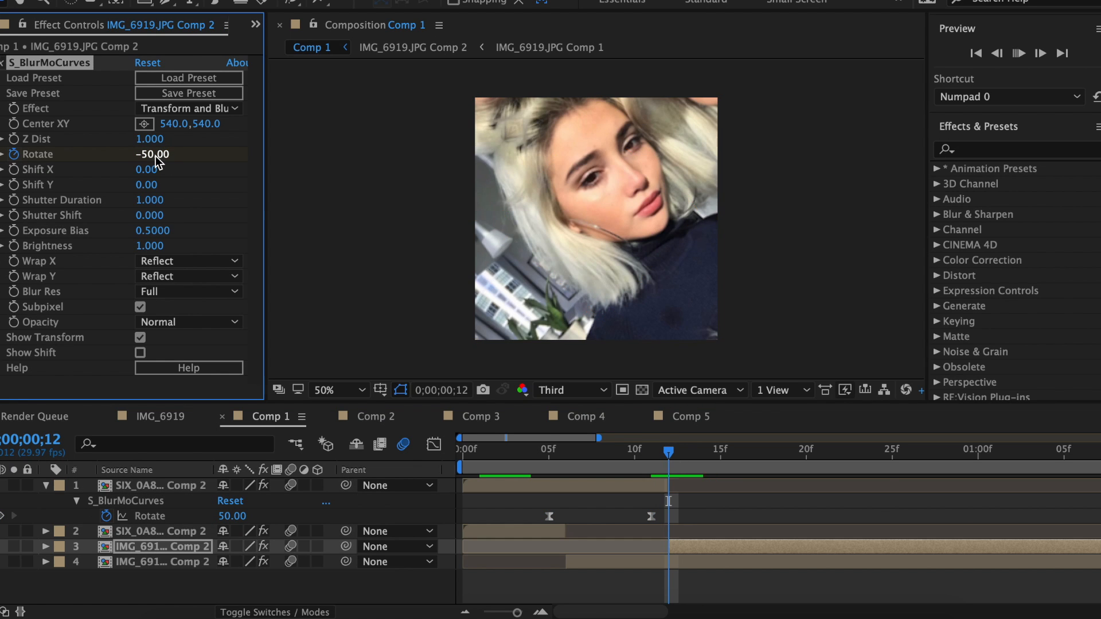
key("space")
left_click(833, 459)
left_click(146, 155)
type("0")
key("Return")
Reveal layer 3's Rotate keyframes and apply Easy Ease to both
key("u")
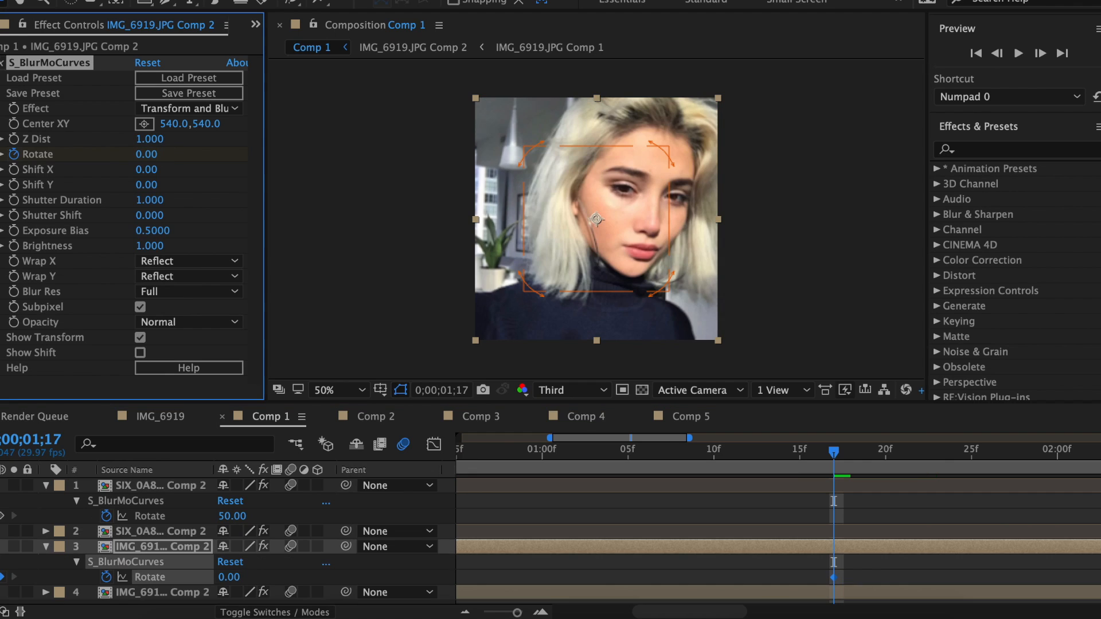
left_click_drag(518, 613, 504, 612)
left_click_drag(786, 581, 521, 574)
right_click(543, 578)
mouse_move(642, 603)
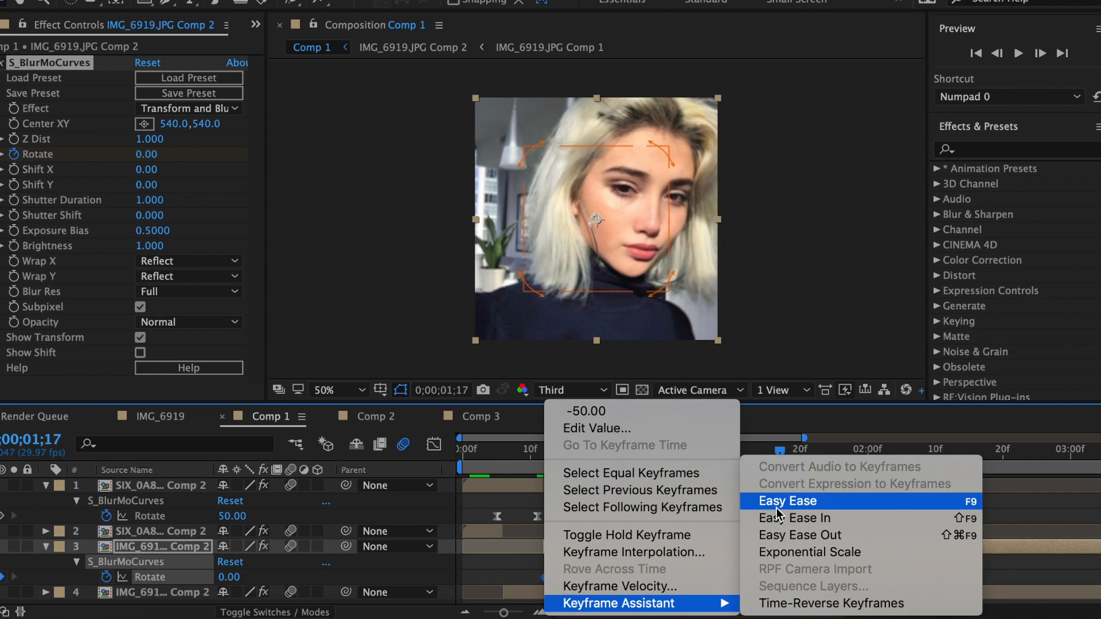
left_click(777, 508)
On layer 3's Rotate value graph, make the first keyframe's handle steep and pull the last one's back to about 0;00;00;14
left_click(434, 445)
left_click(648, 534)
left_click_drag(623, 570, 544, 511)
left_click_drag(702, 484, 563, 477)
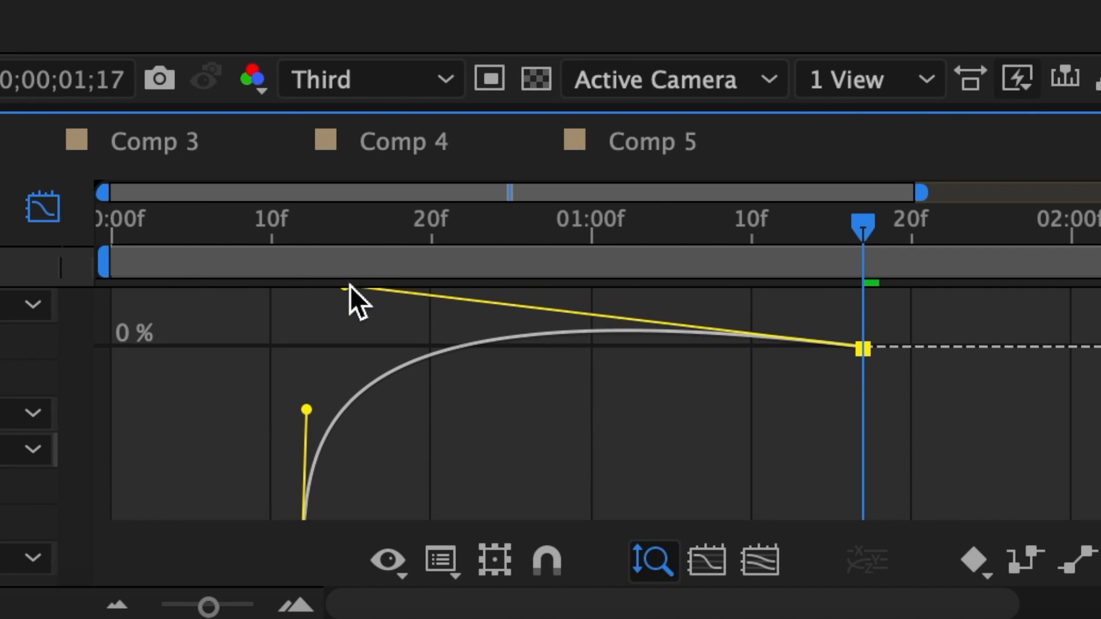
left_click_drag(306, 409, 307, 362)
left_click_drag(343, 301, 329, 304)
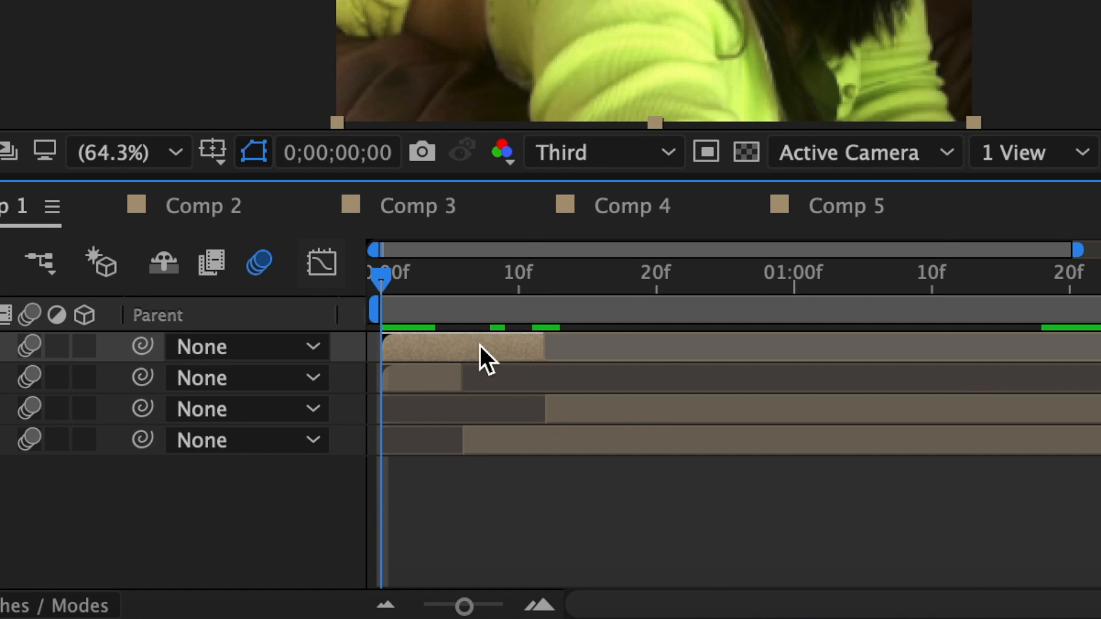
Pre-compose layers 1 and 2 separately, moving all attributes and adjusting each composition's duration to its layer's time span
right_click(512, 486)
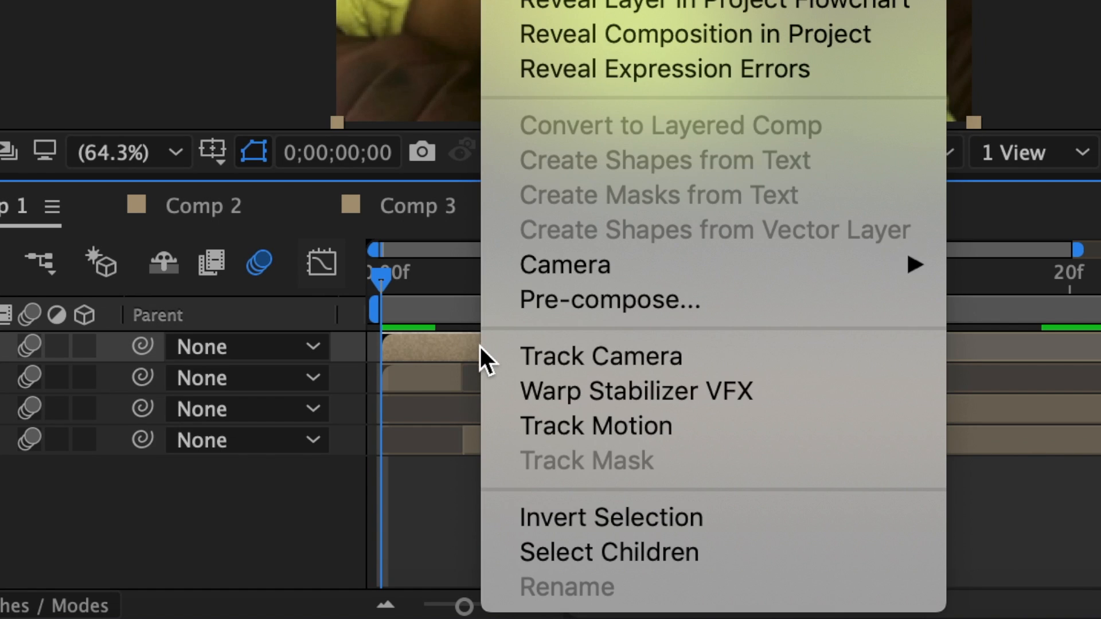
left_click(574, 301)
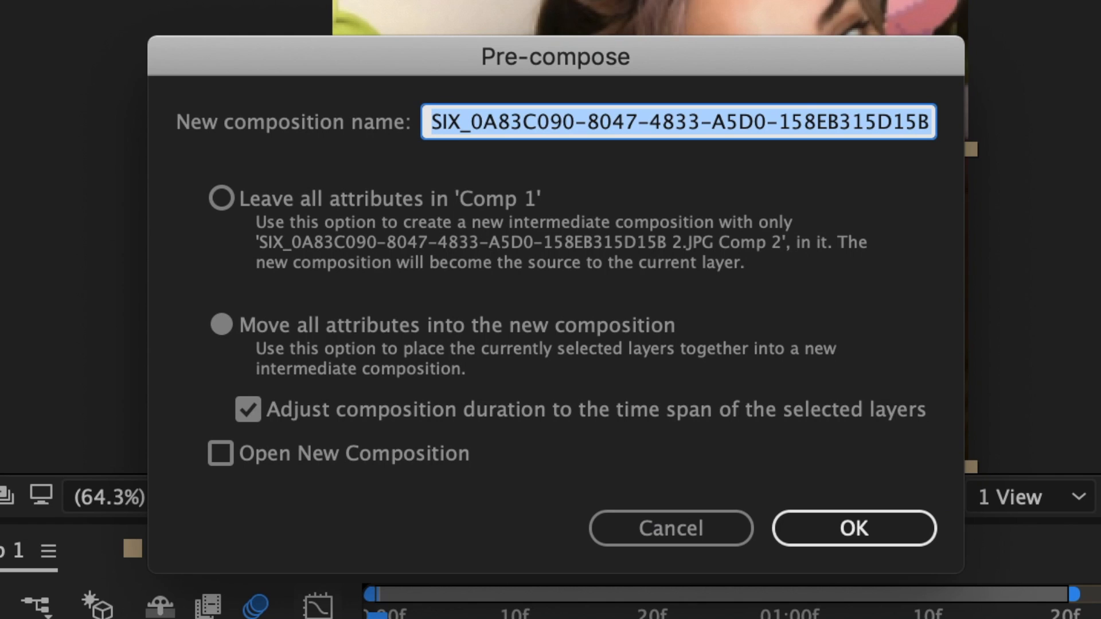
left_click(831, 528)
right_click(496, 500)
left_click(516, 459)
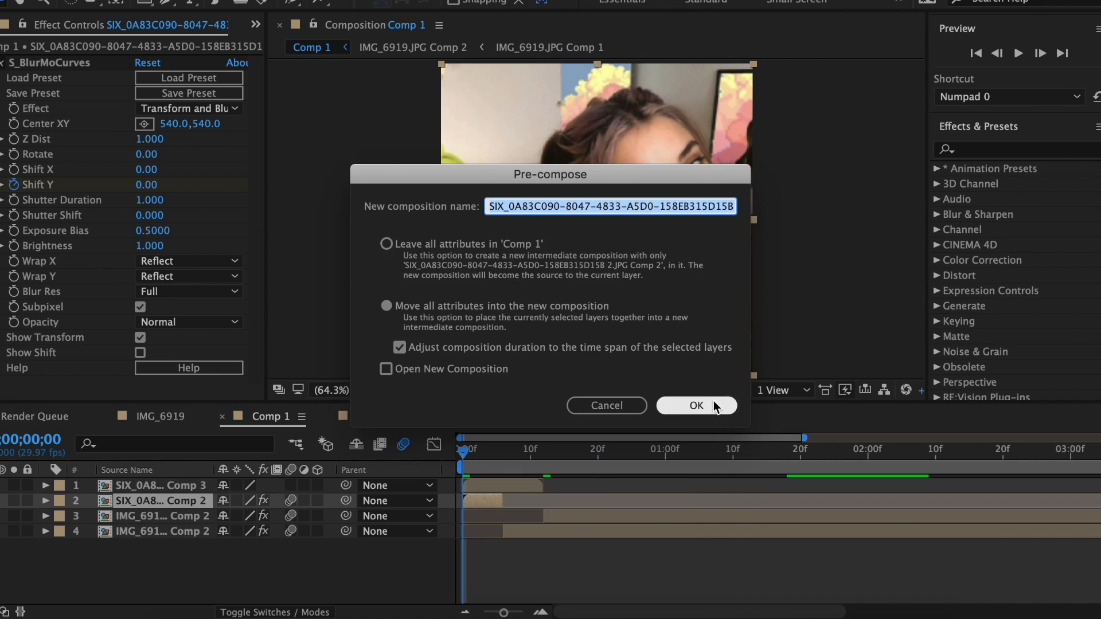
left_click(714, 404)
Pre-compose layers 3 and 4 separately with the same settings used for the two upper layers
right_click(583, 517)
left_click(645, 463)
left_click(680, 408)
right_click(557, 530)
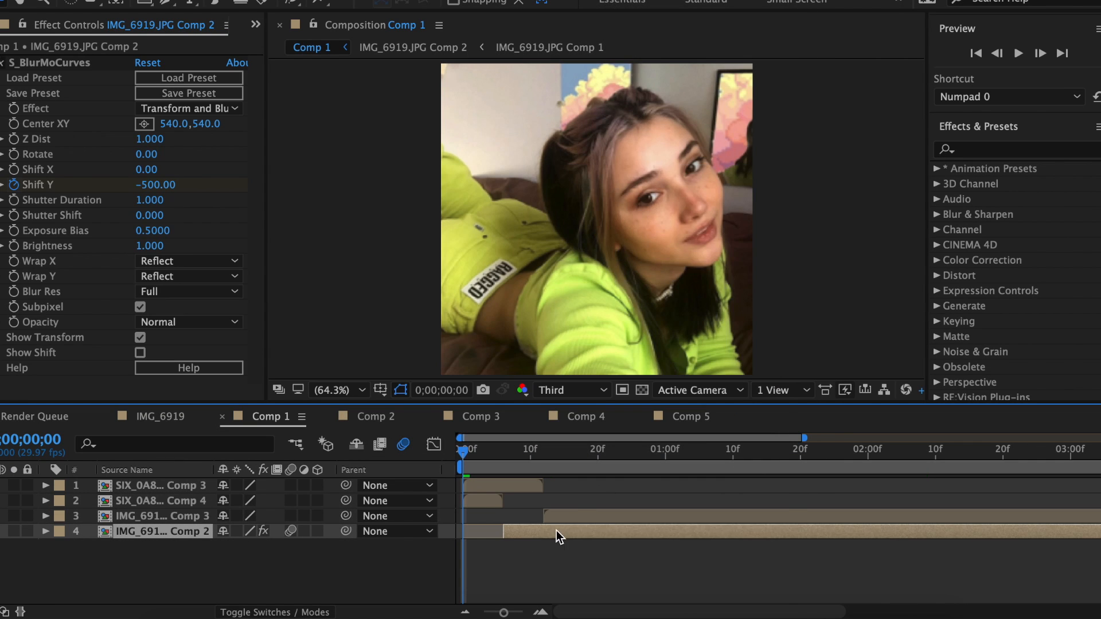
left_click(638, 462)
left_click(669, 407)
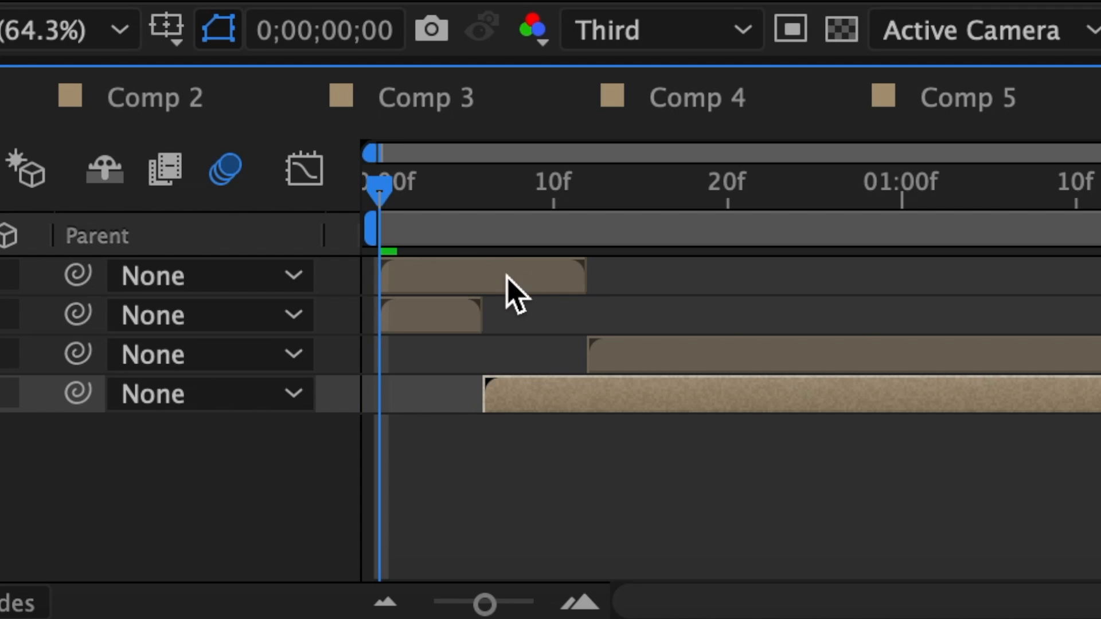
Draw a rectangular mask over the centre of layer 1's image, return to the Selection tool and select layer 3
left_click(514, 287)
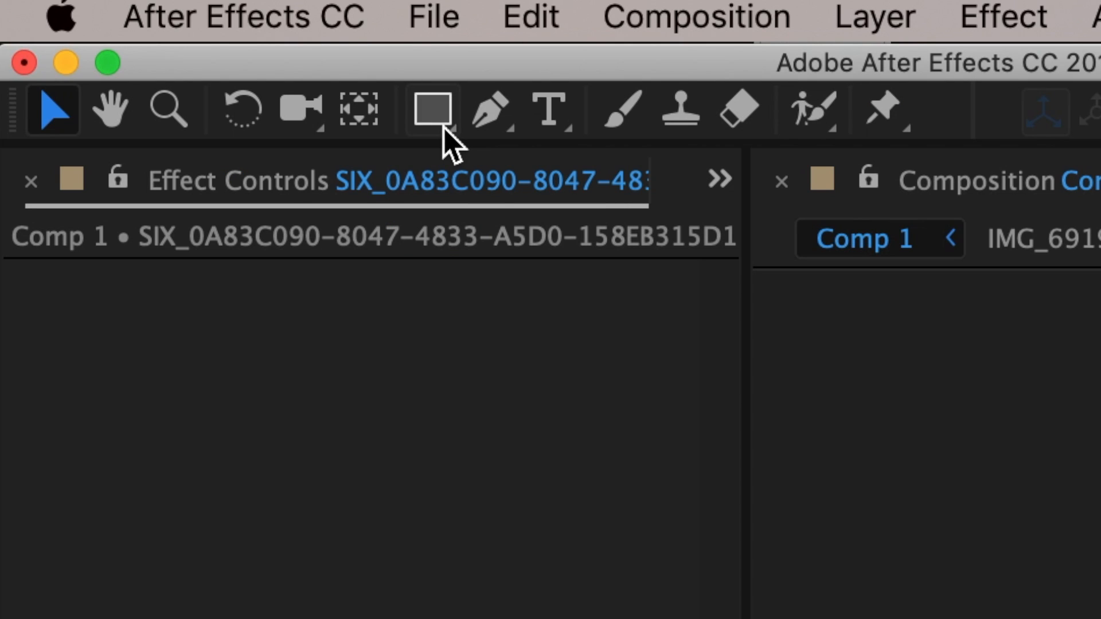
left_click(442, 115)
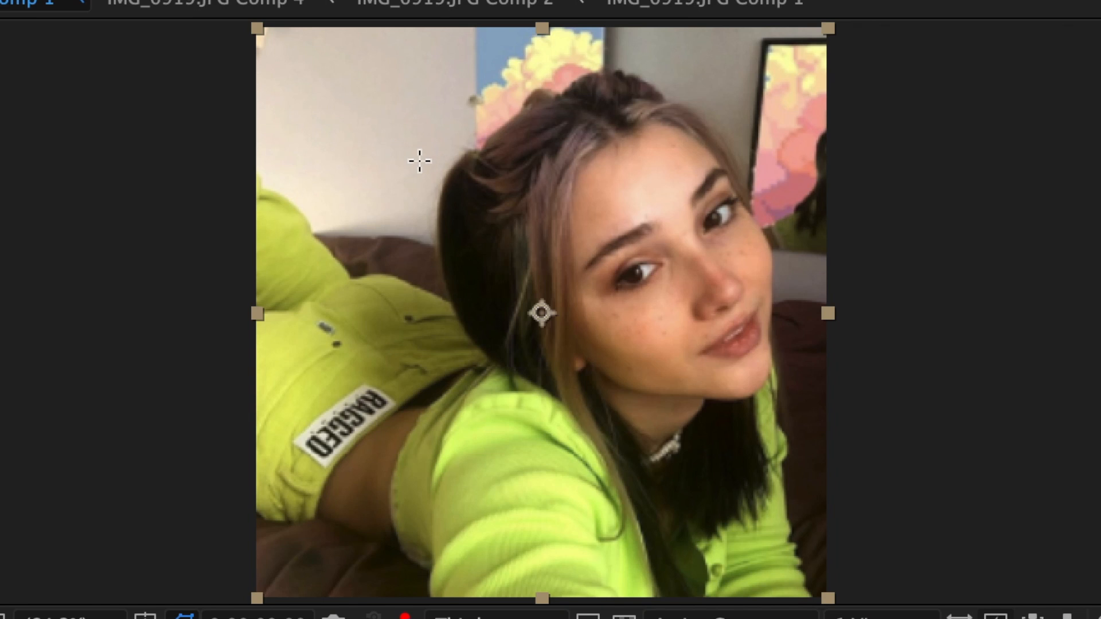
left_click_drag(418, 160, 689, 417)
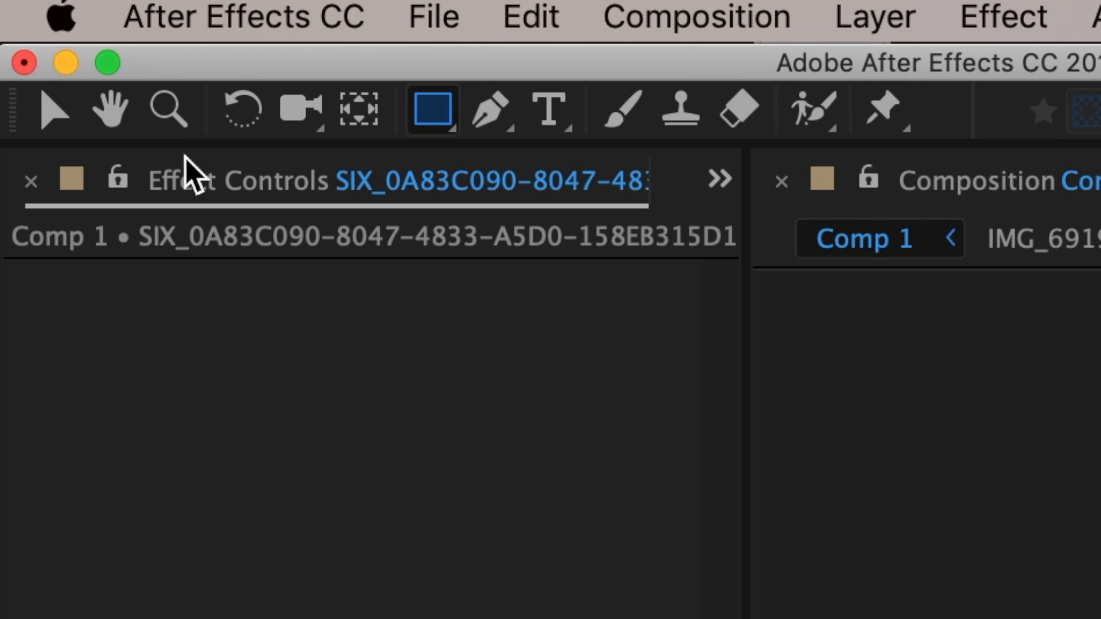
left_click(49, 115)
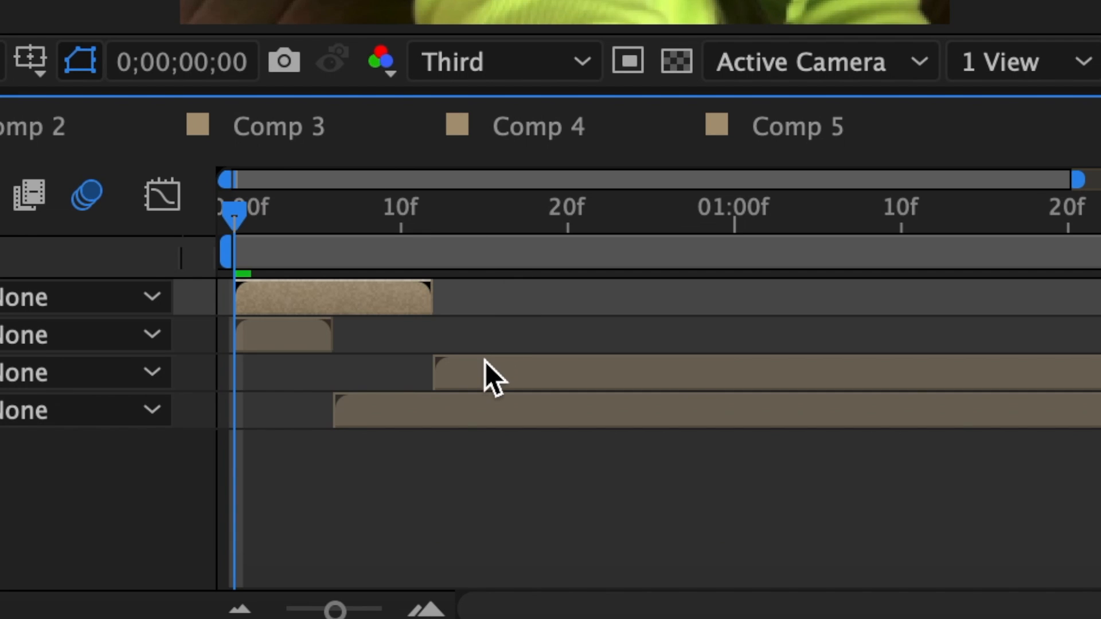
left_click(485, 379)
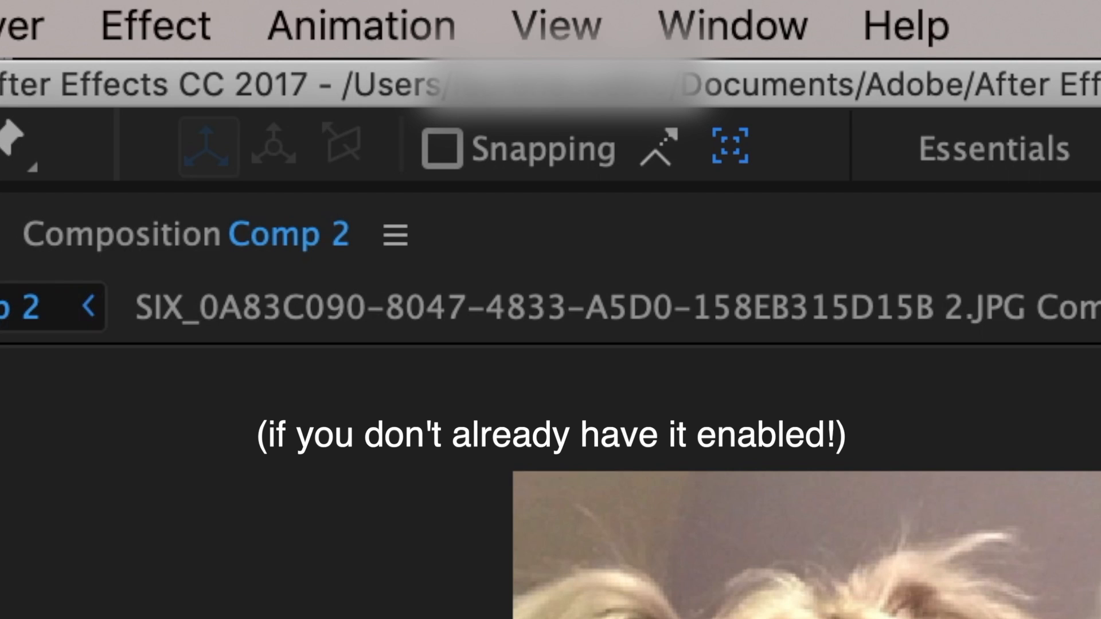
In Comp 2, enable Snapping and place the two upper image layers flush beside the base image, one on each side
left_click(441, 148)
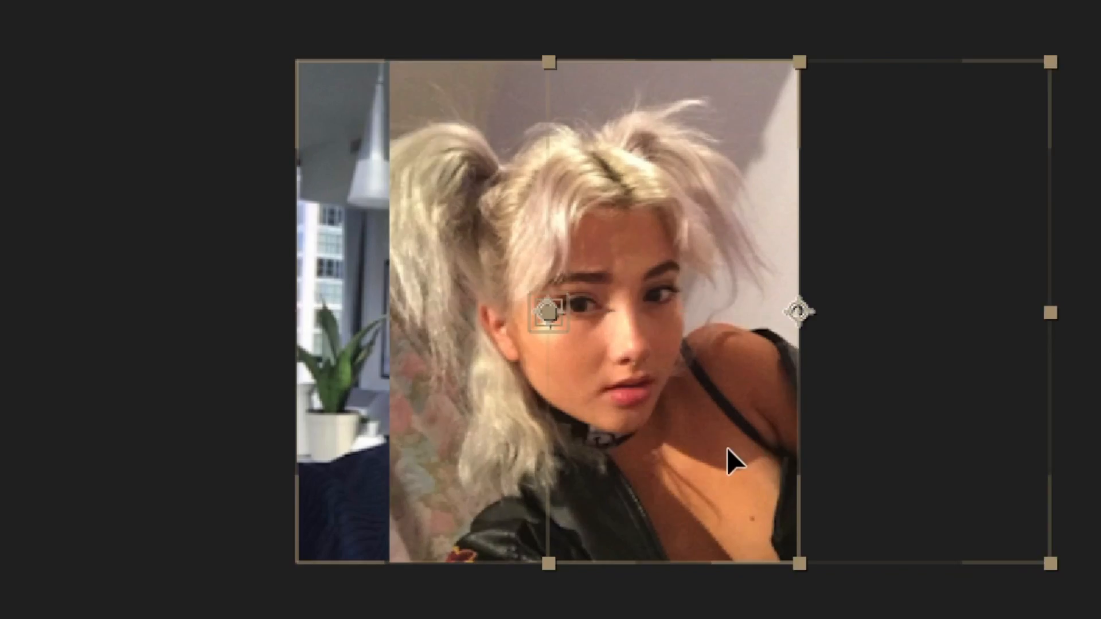
left_click_drag(730, 460, 850, 442)
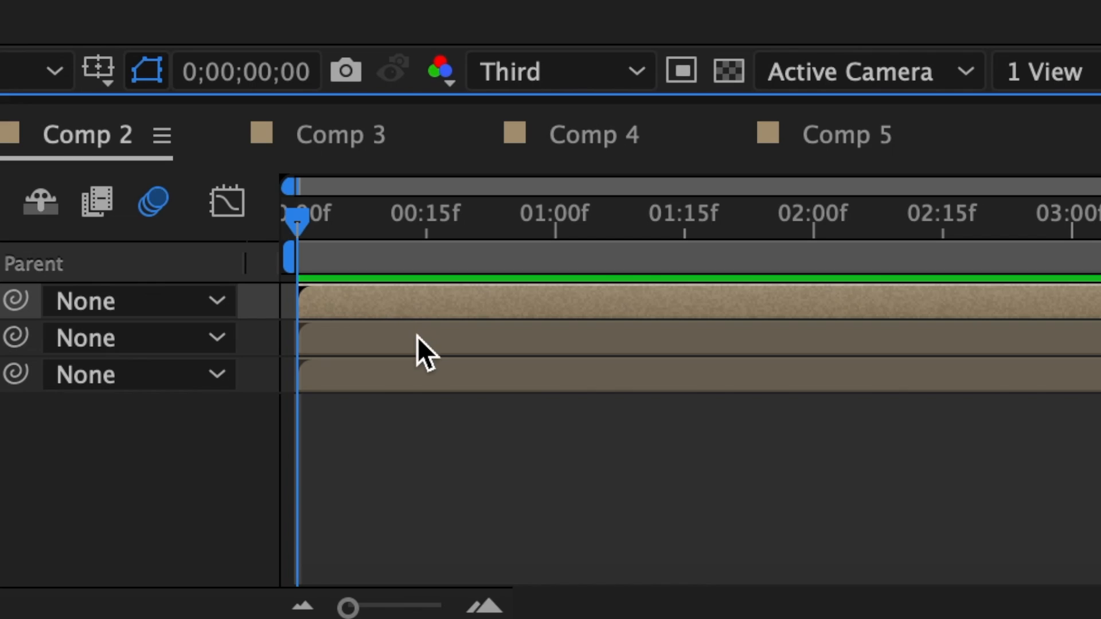
left_click(417, 337)
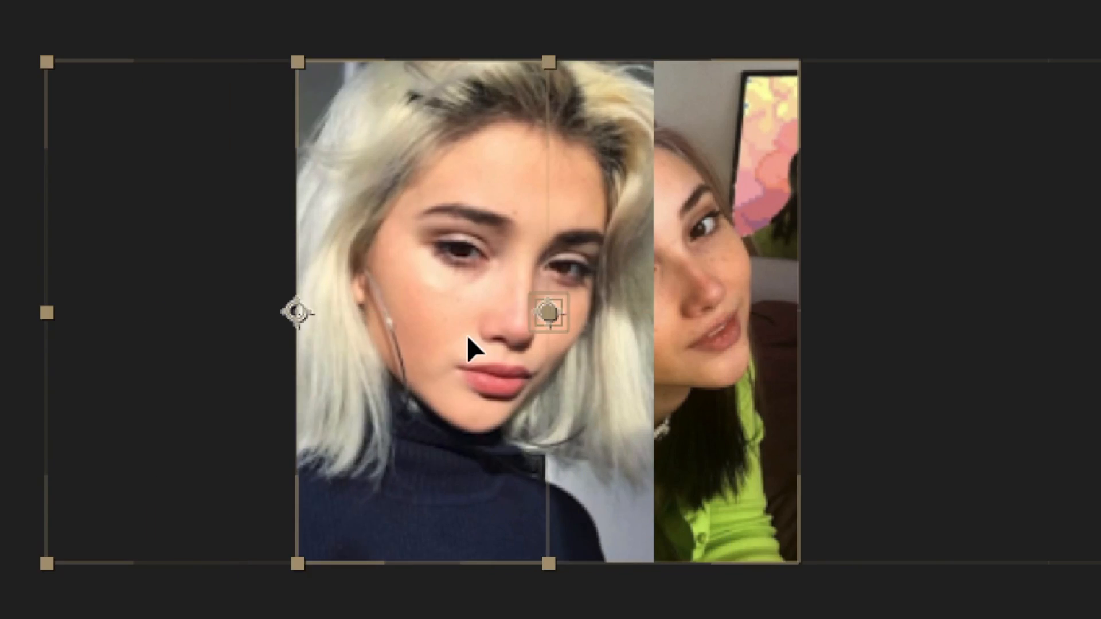
left_click_drag(467, 351, 293, 344)
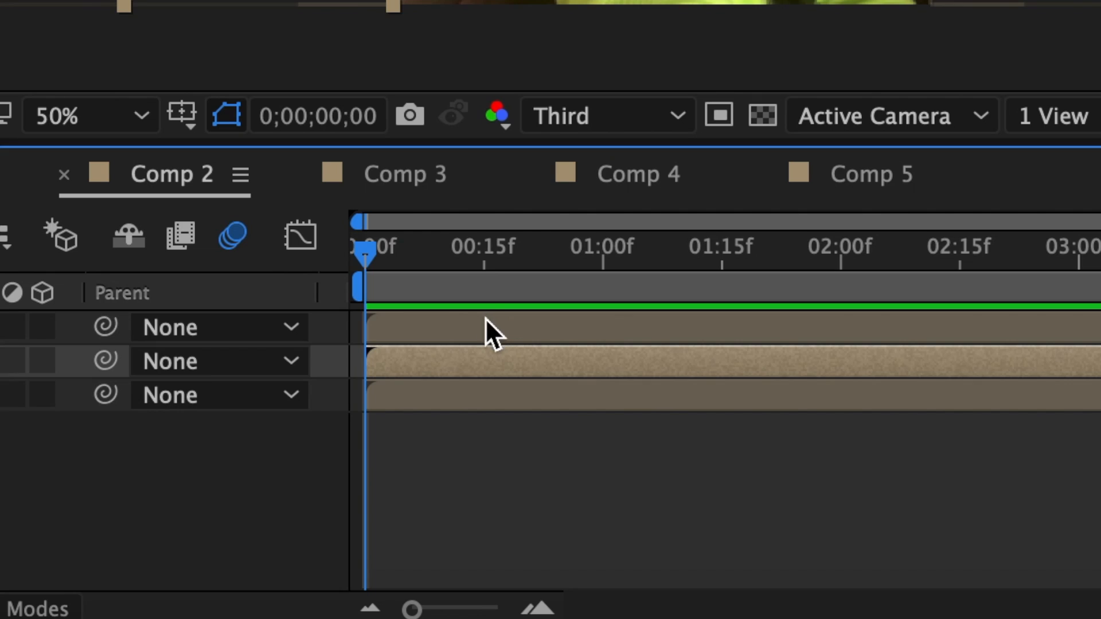
Add a null object to Comp 2 and parent all three image layers to it
left_click(473, 327)
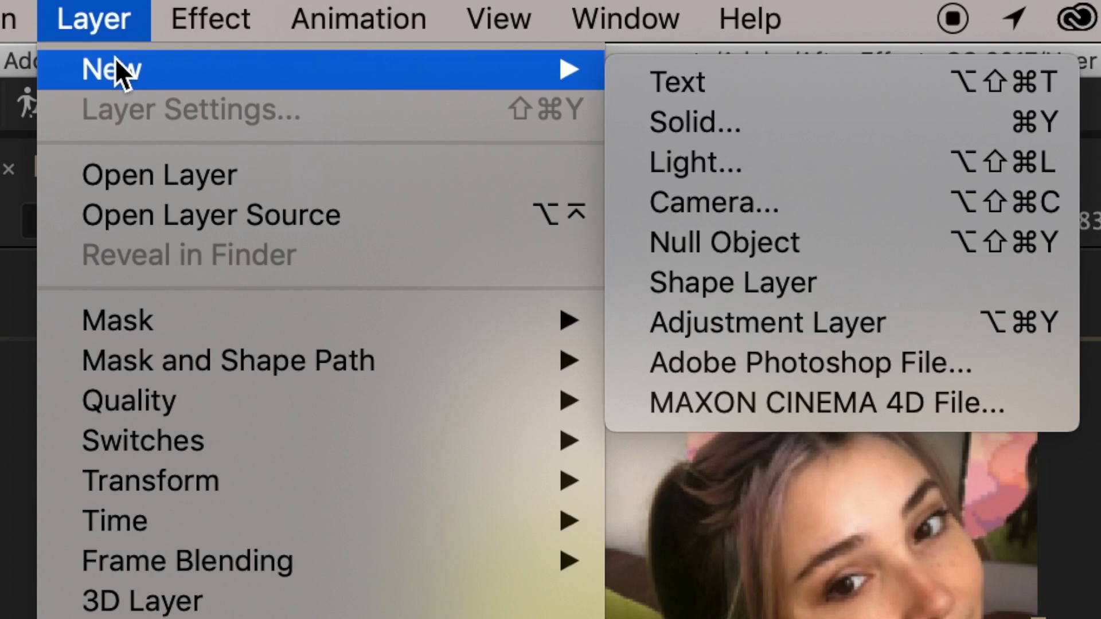
left_click(829, 245)
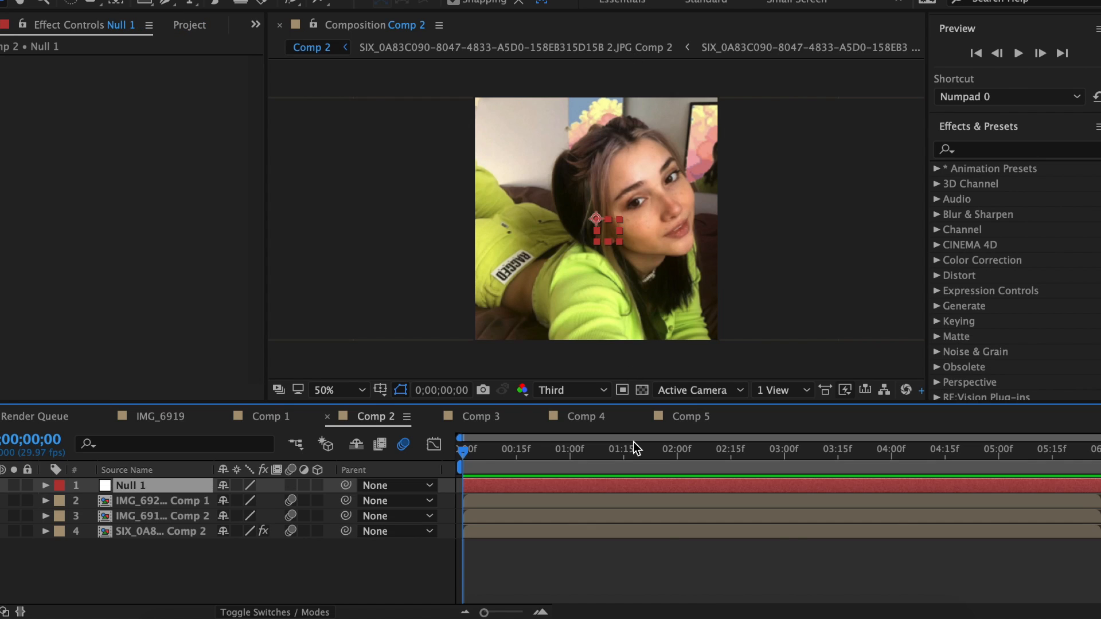
left_click_drag(441, 498, 535, 534)
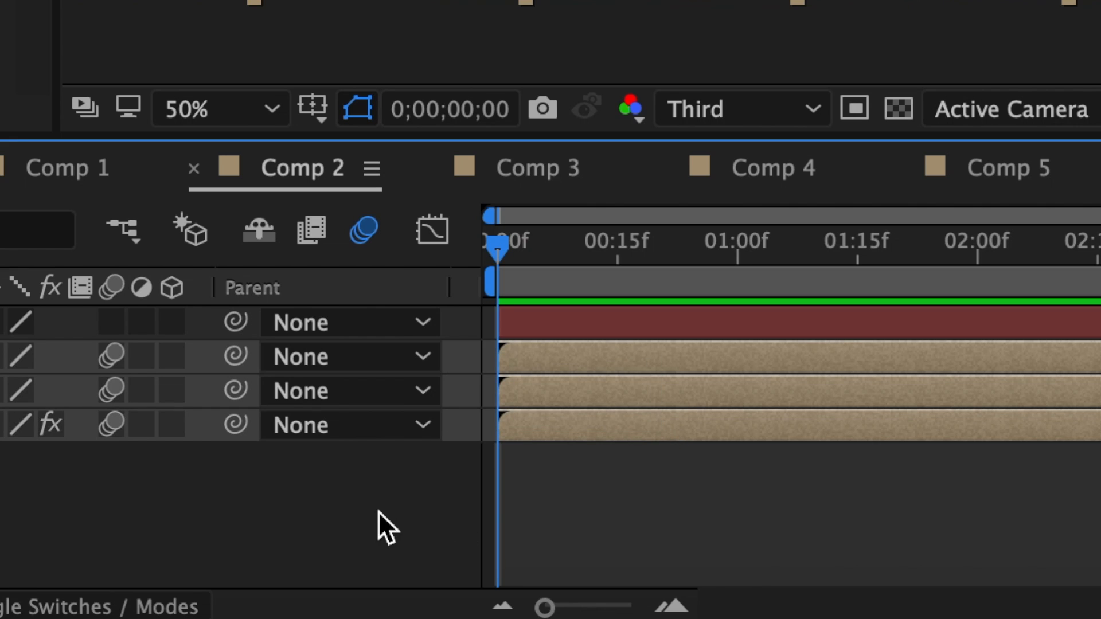
left_click_drag(235, 389, 634, 315)
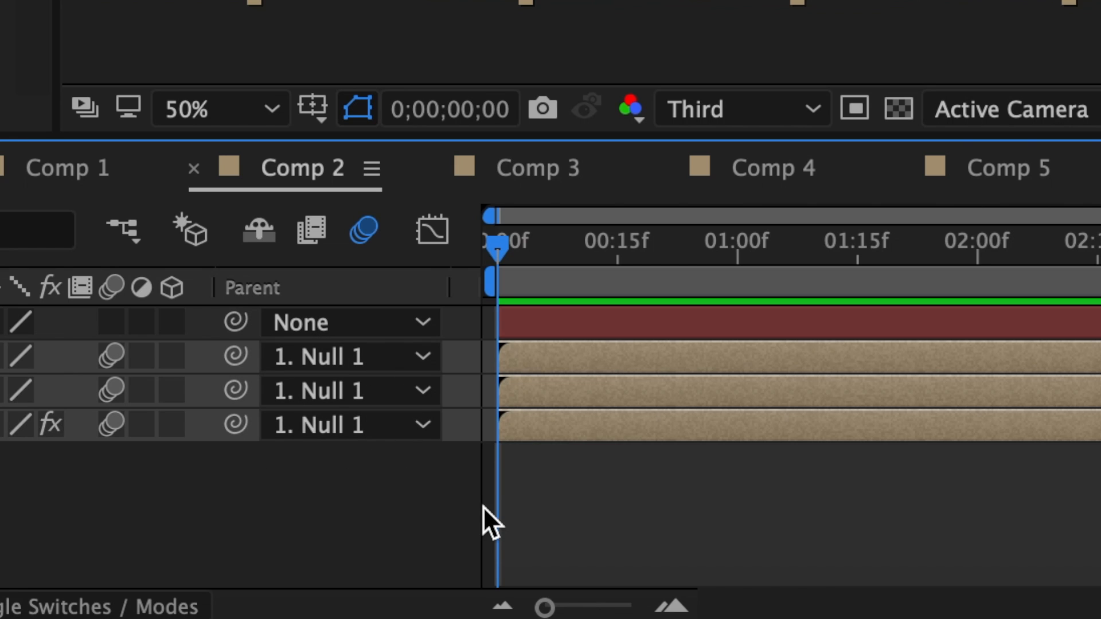
Keyframe Null 1's Position so the images slide horizontally from the left one at 0;00;00;00 to the right one at 0;00;02;09
left_click(556, 316)
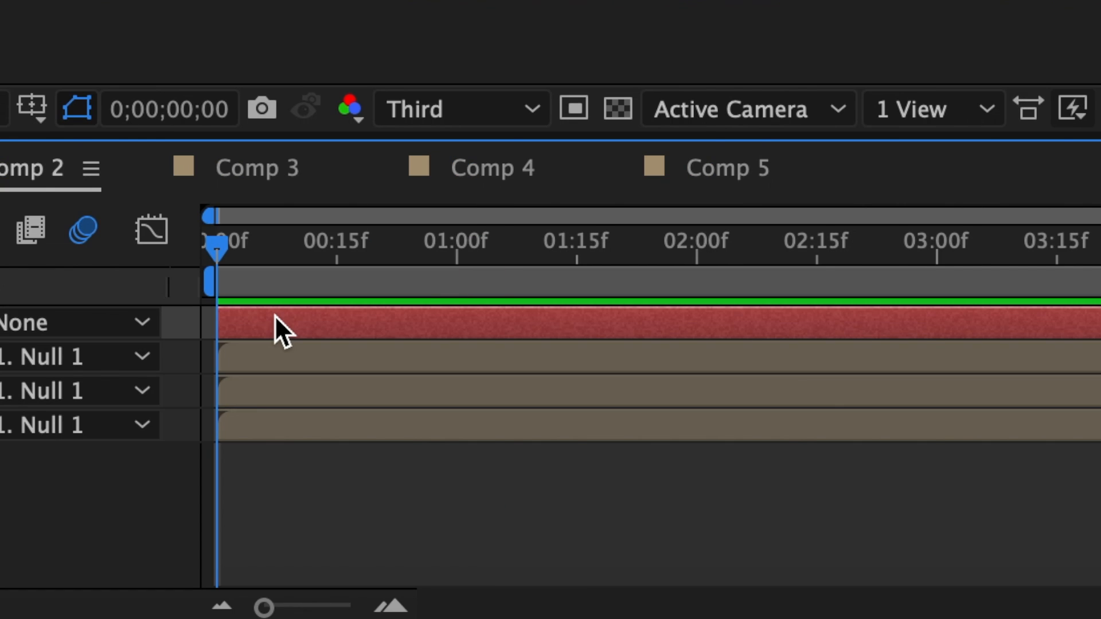
key("p")
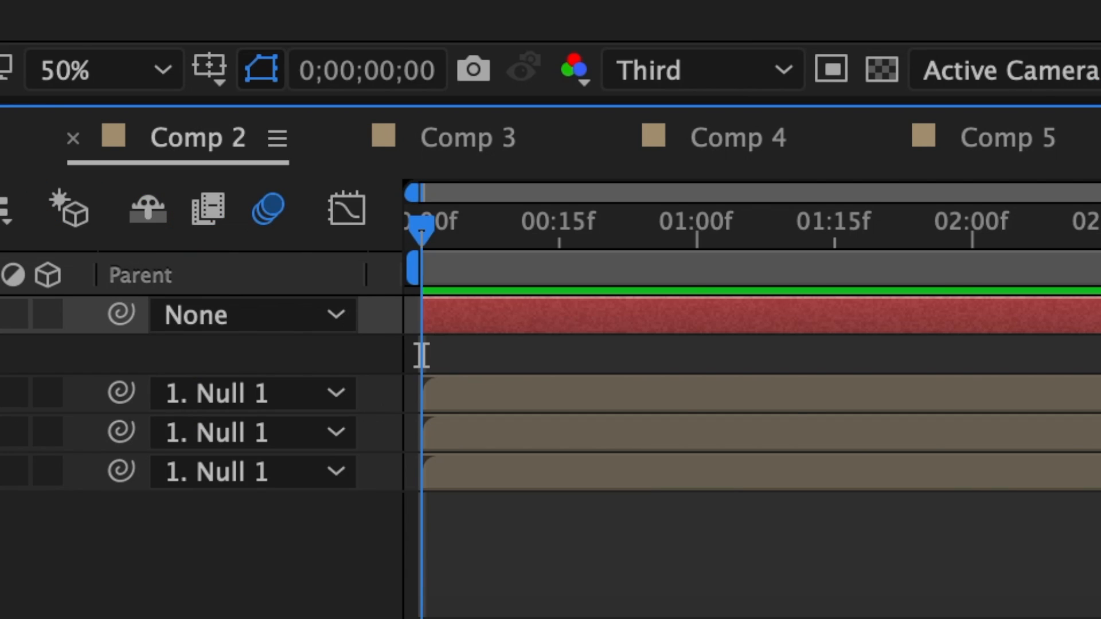
left_click(289, 354)
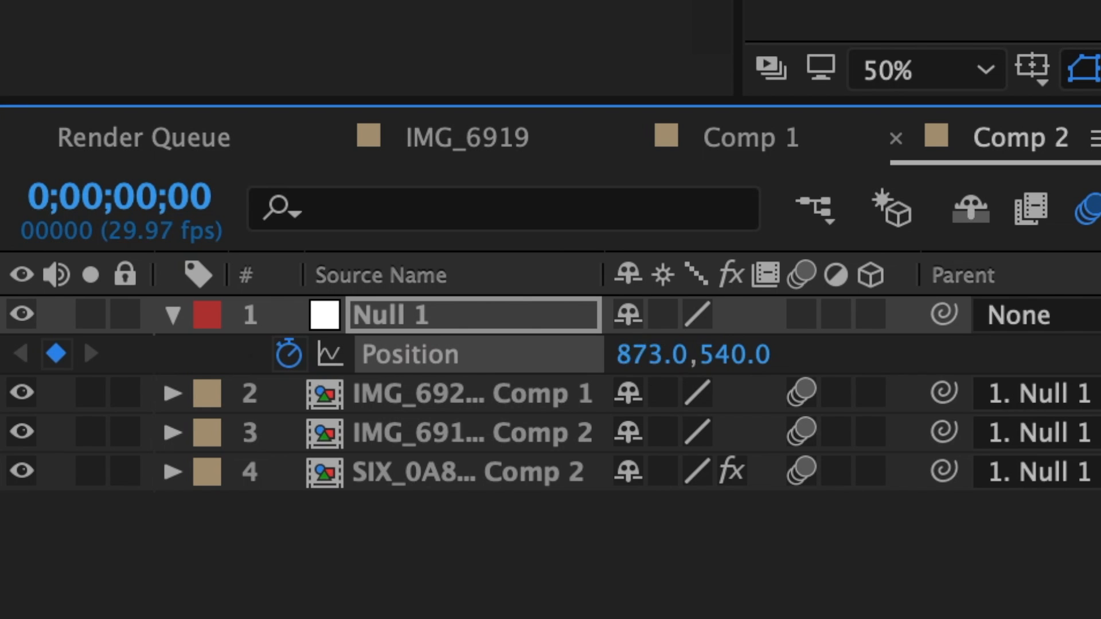
left_click_drag(650, 354, 1078, 354)
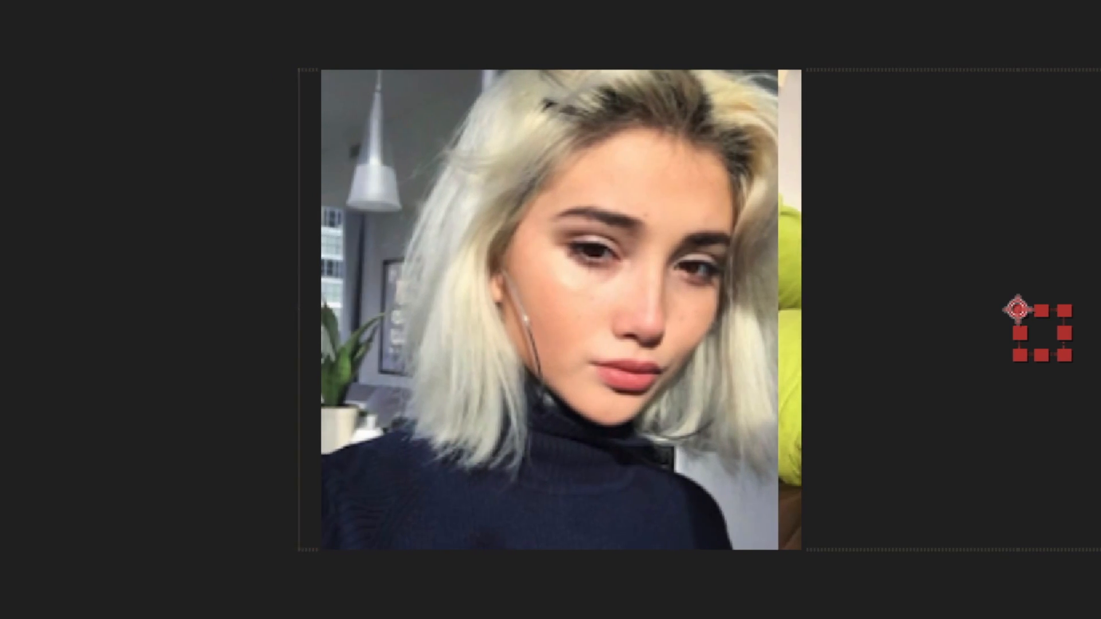
left_click_drag(284, 224, 876, 255)
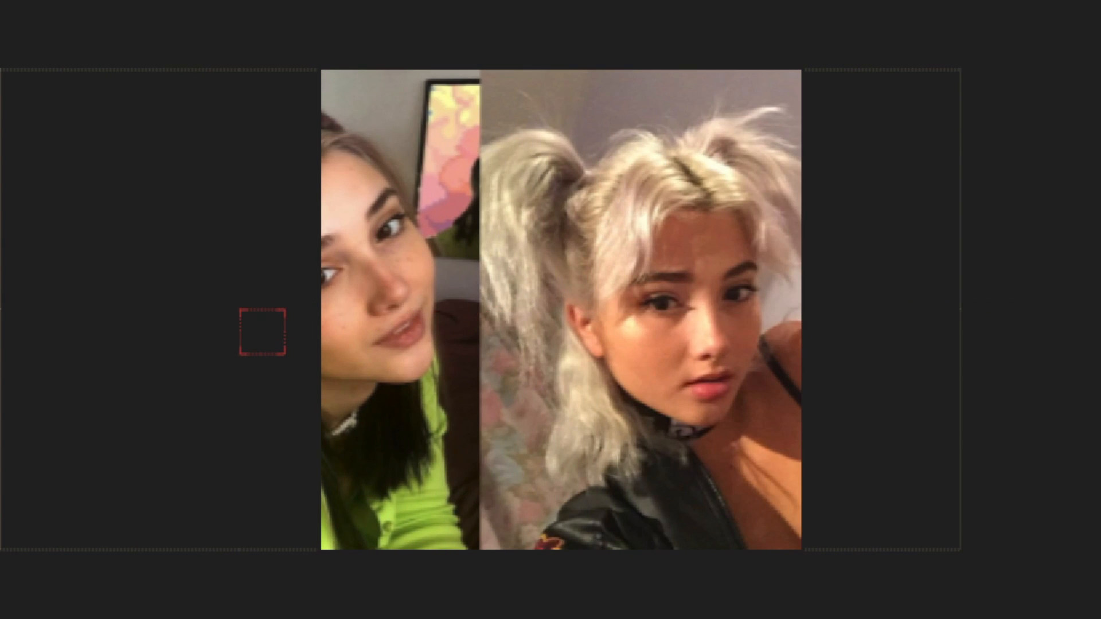
Apply Easy Ease to both Position keyframes of Null 1 in Comp 2
left_click_drag(912, 325, 277, 353)
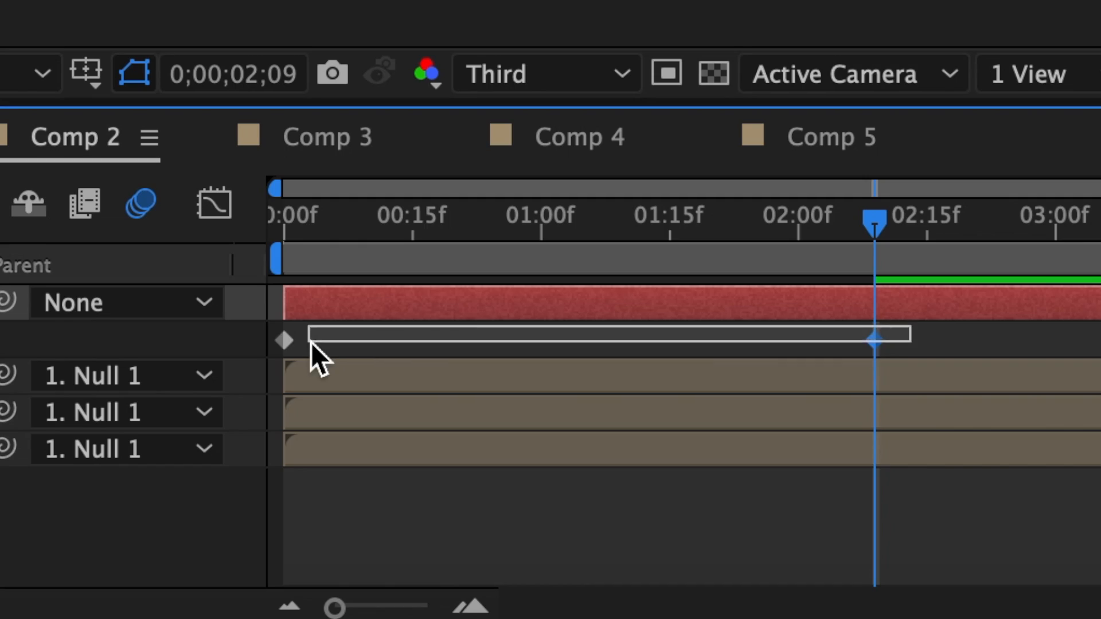
right_click(283, 337)
mouse_move(414, 579)
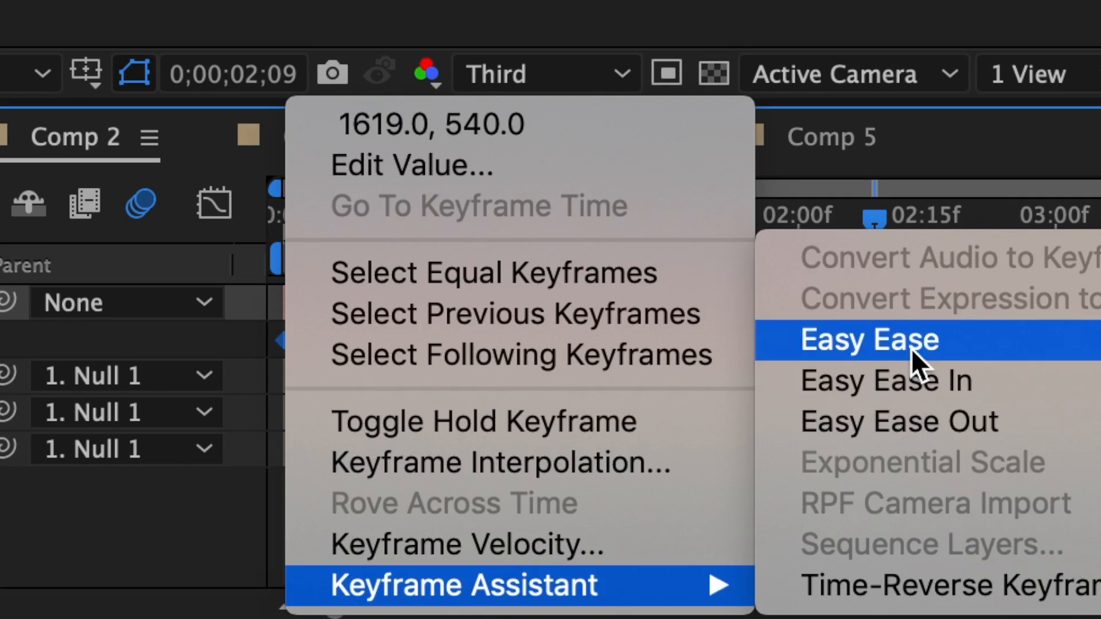
left_click(911, 345)
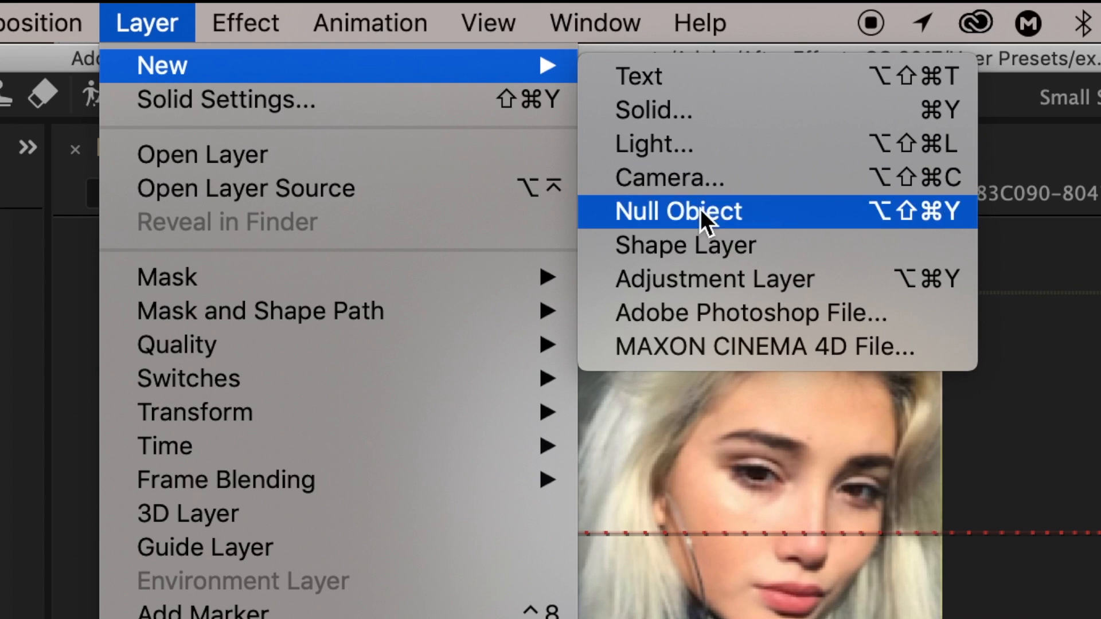
Add an adjustment layer to Comp 2 and apply the Optics Compensation effect to it
left_click(703, 277)
left_click(968, 149)
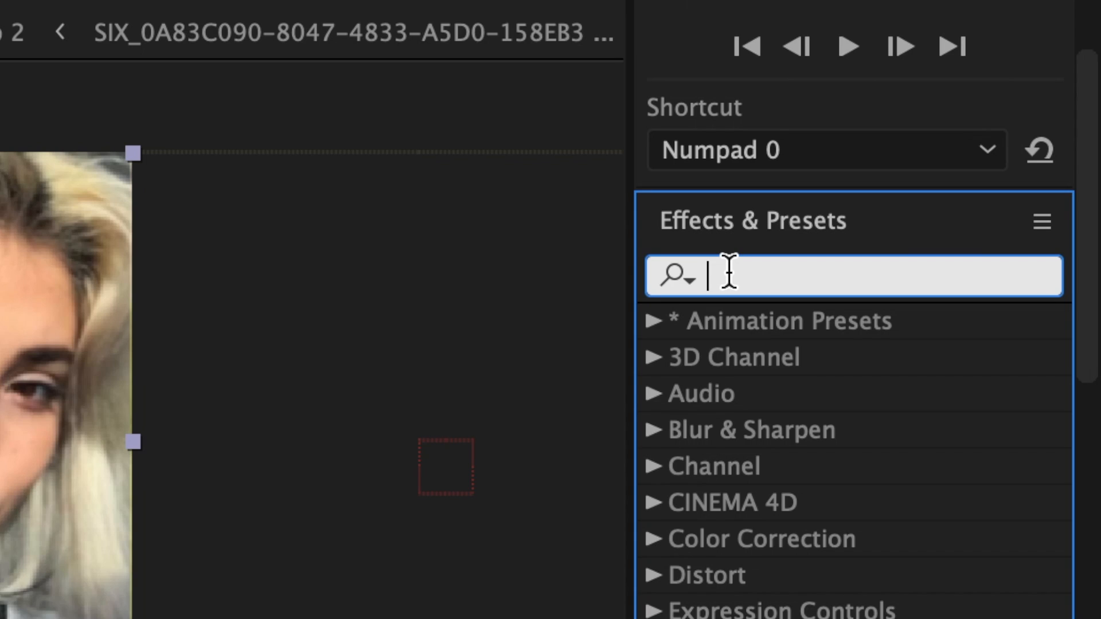
type("optic")
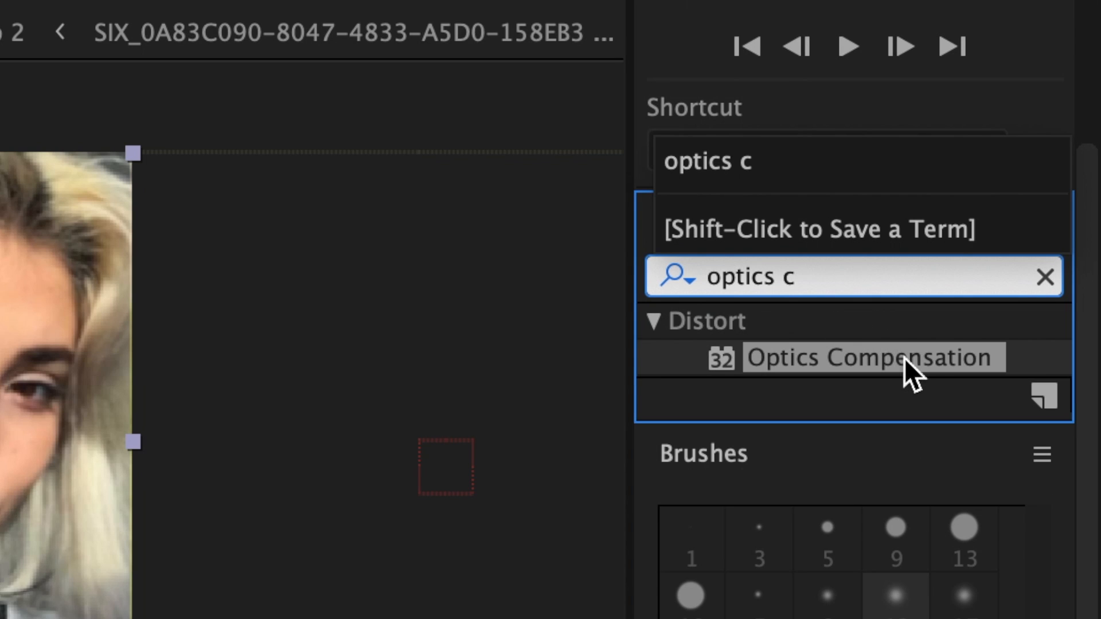
type("s c")
left_click_drag(931, 362, 585, 493)
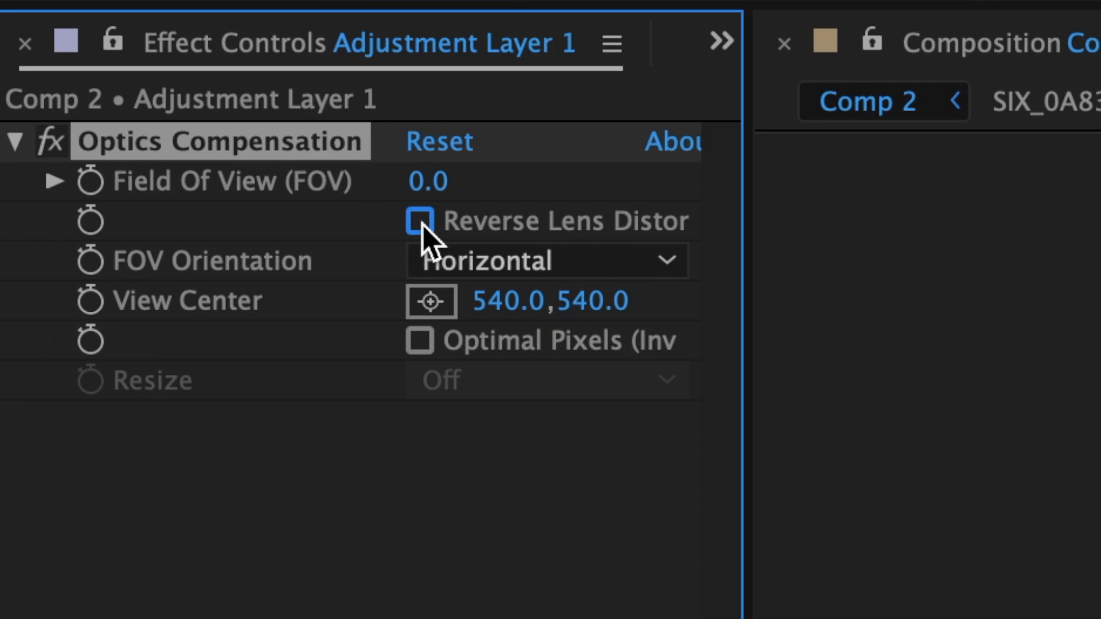
Enable Reverse Lens Distortion in Optics Compensation and set its Field Of View to 50
left_click(422, 224)
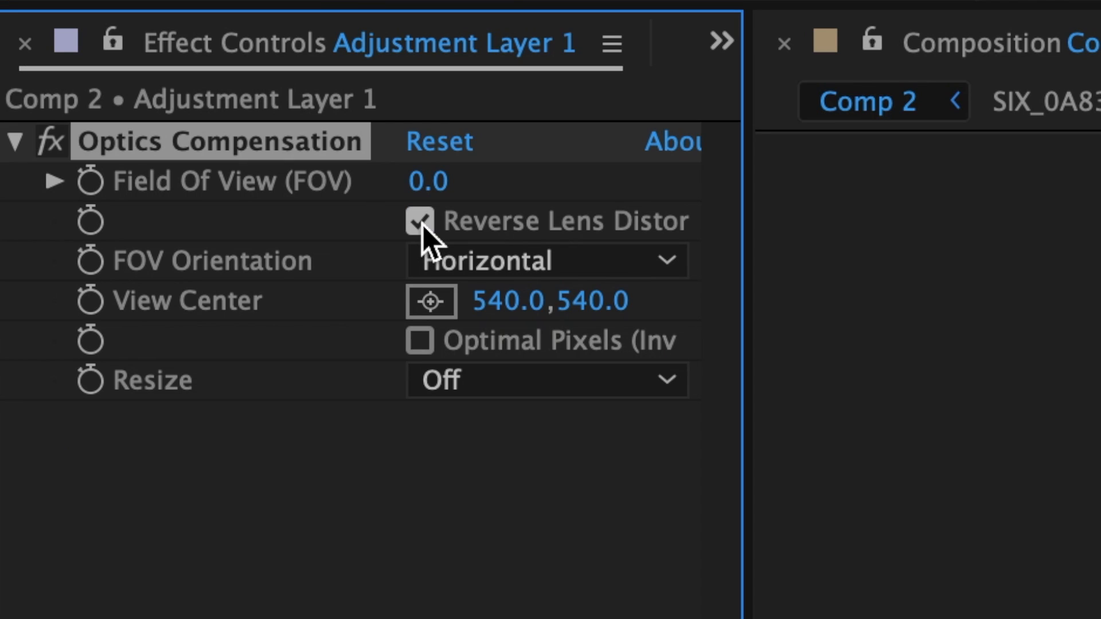
left_click(436, 183)
type("50")
key("Return")
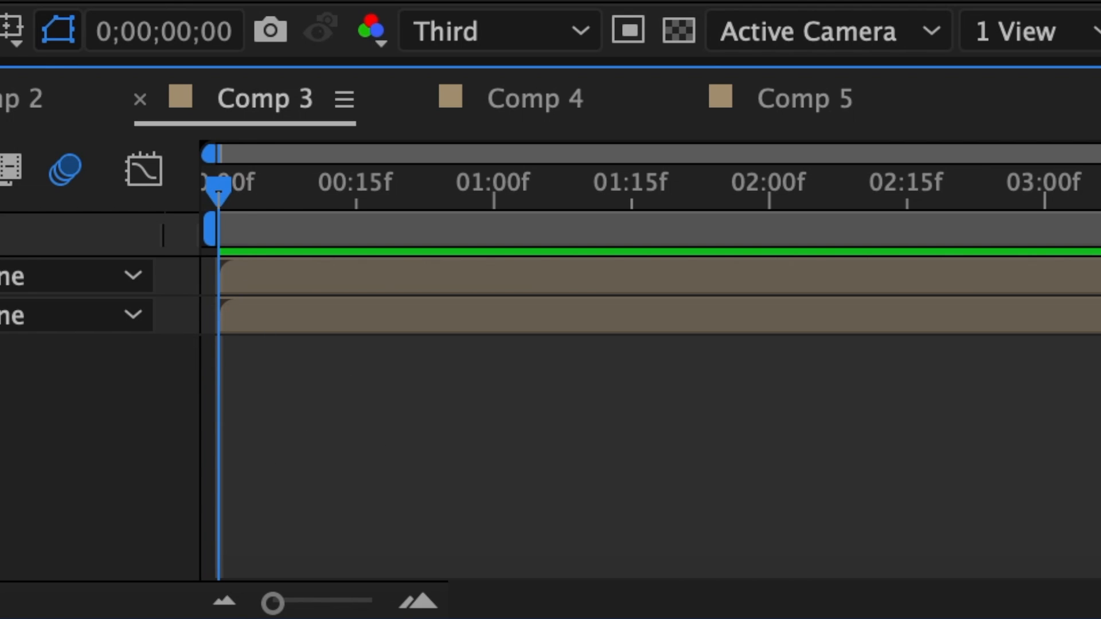
In Comp 3, apply CC Page Turn to the upper image layer and set its Controls to Top Right Corner
left_click(735, 241)
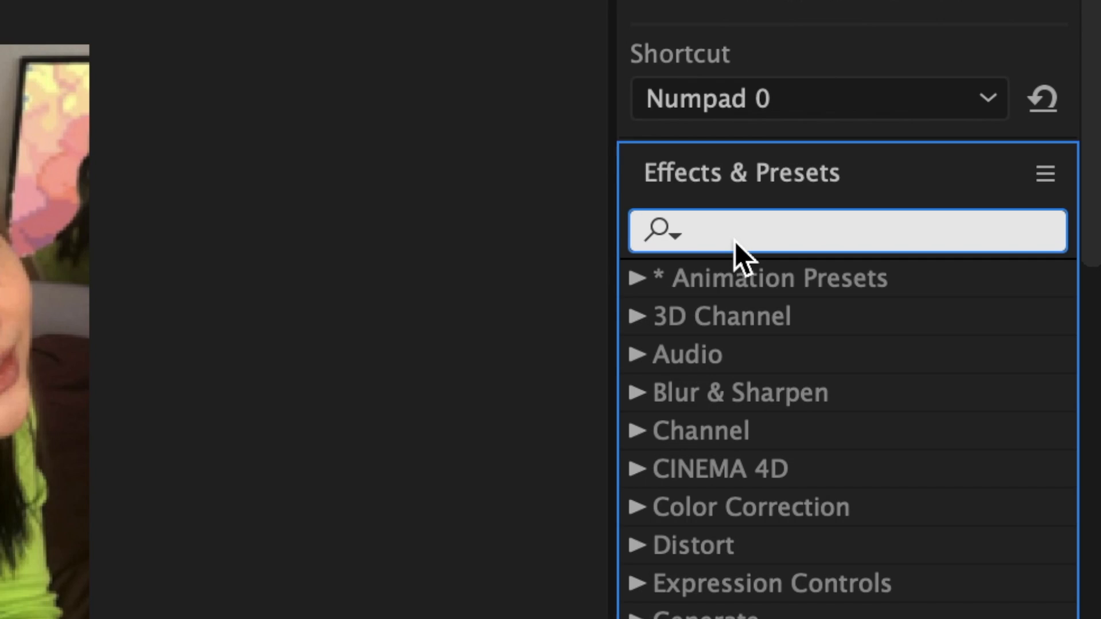
type("page tu")
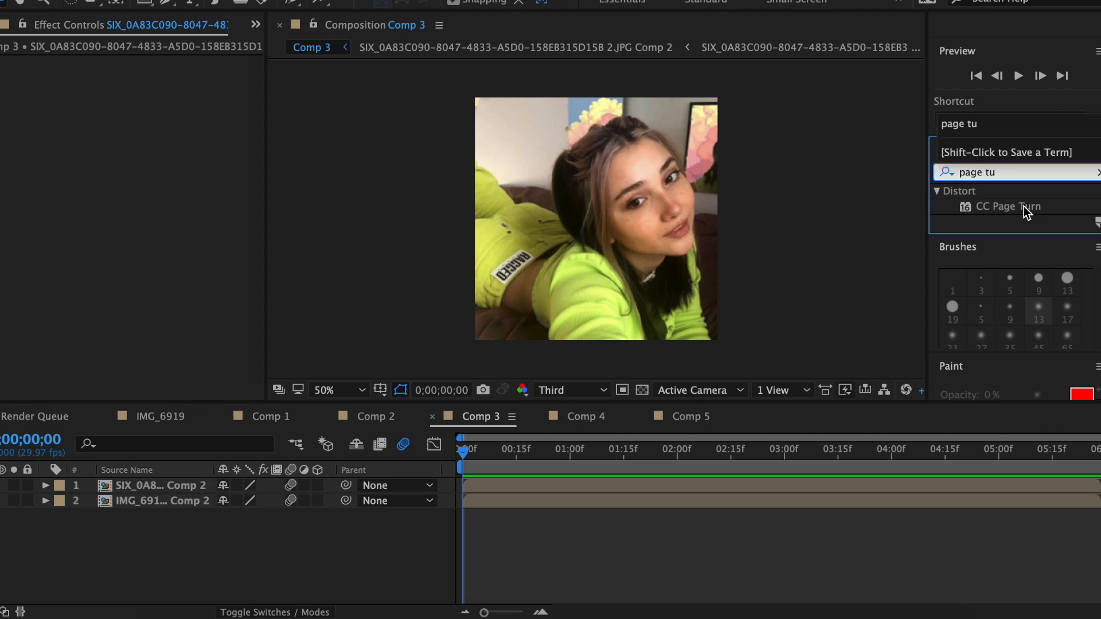
left_click_drag(816, 316, 498, 485)
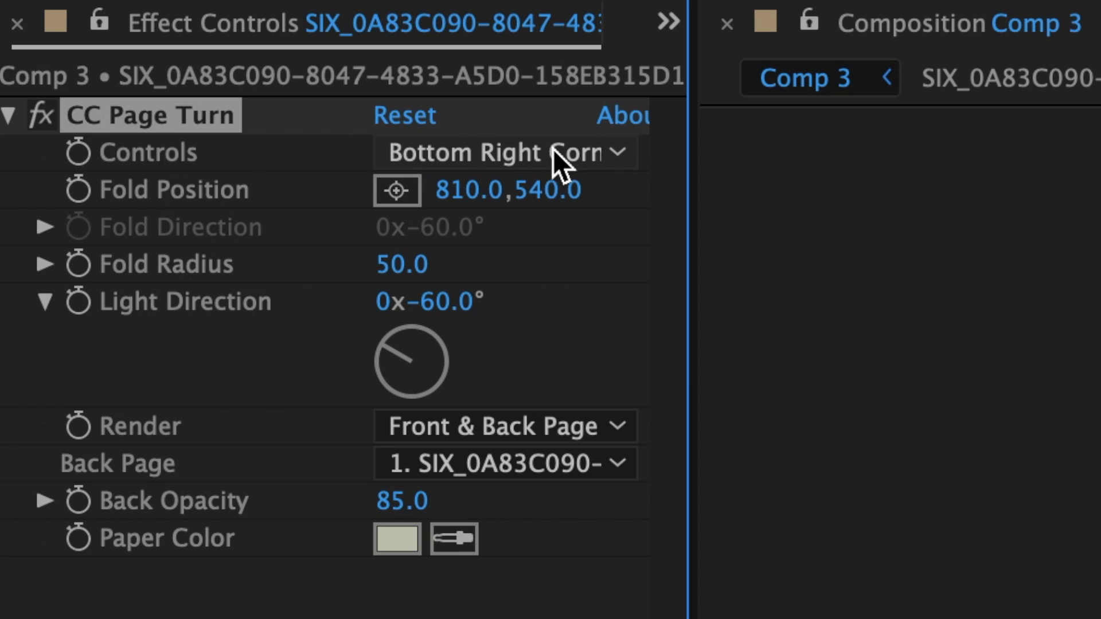
left_click(582, 153)
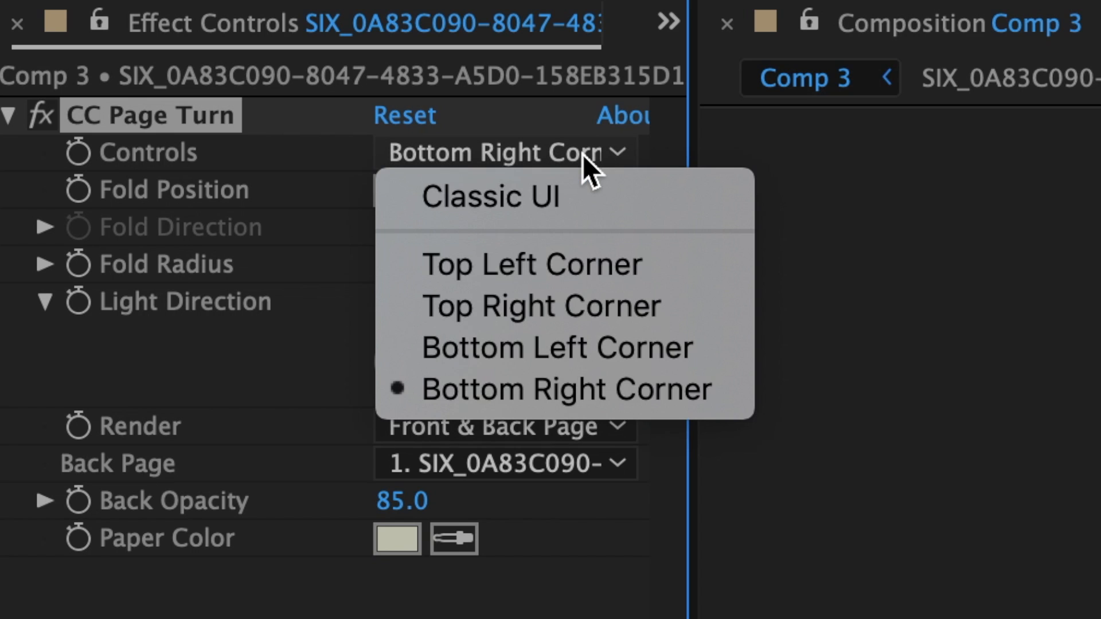
left_click(566, 308)
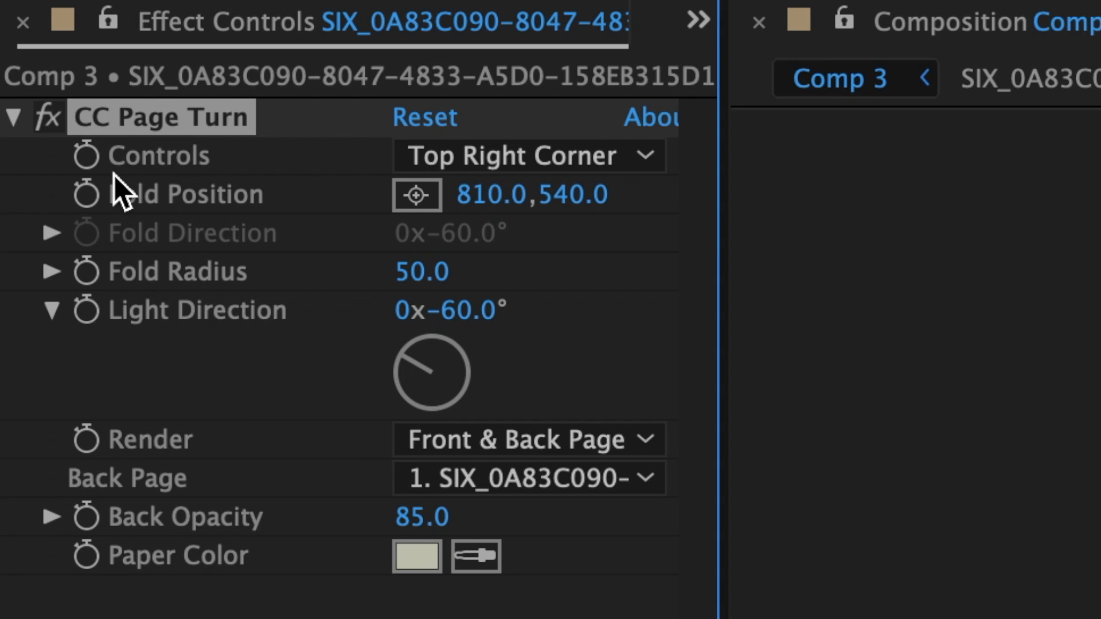
Keyframe Fold Position from just outside the image's top right corner at 0;00;00;00 to about -186, 1104 beyond its bottom left corner at 0;00;00;28
left_click(87, 193)
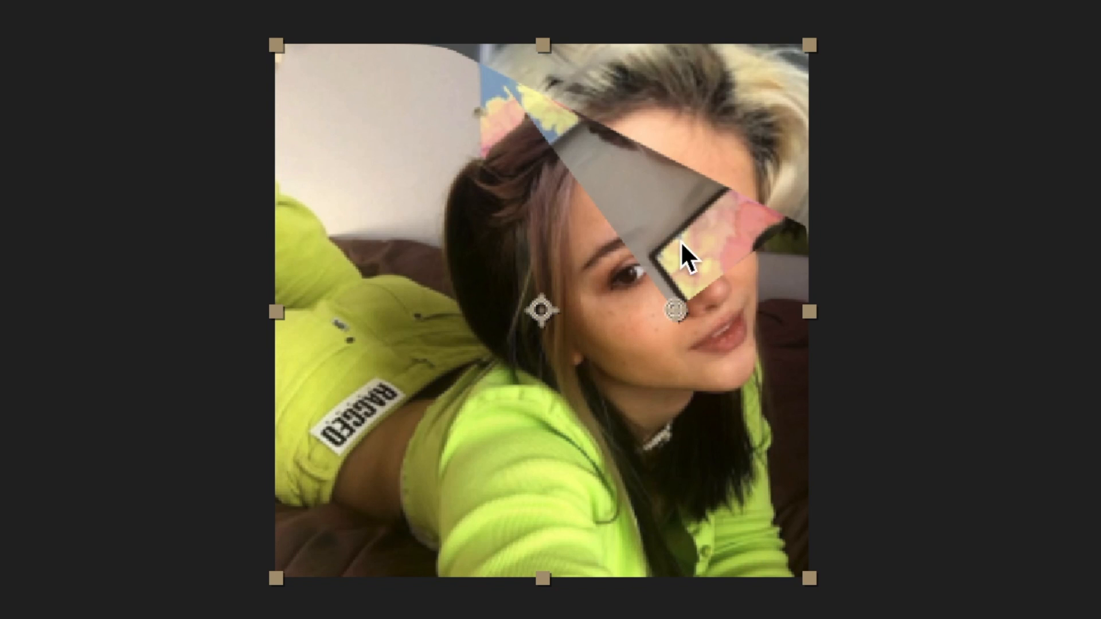
left_click_drag(680, 241, 815, 44)
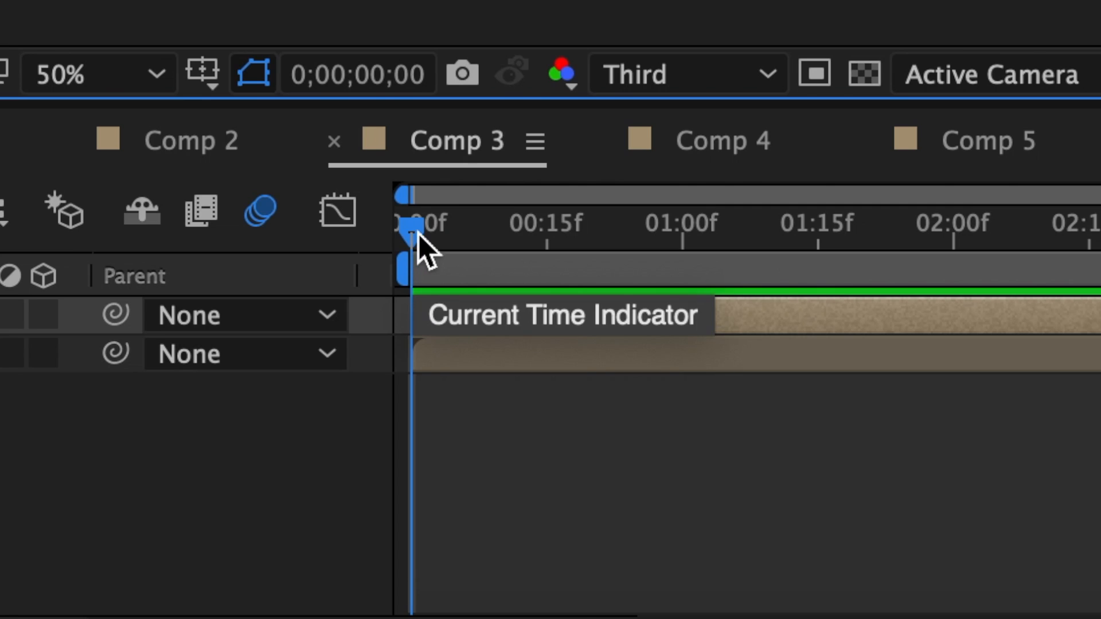
left_click_drag(418, 233, 673, 277)
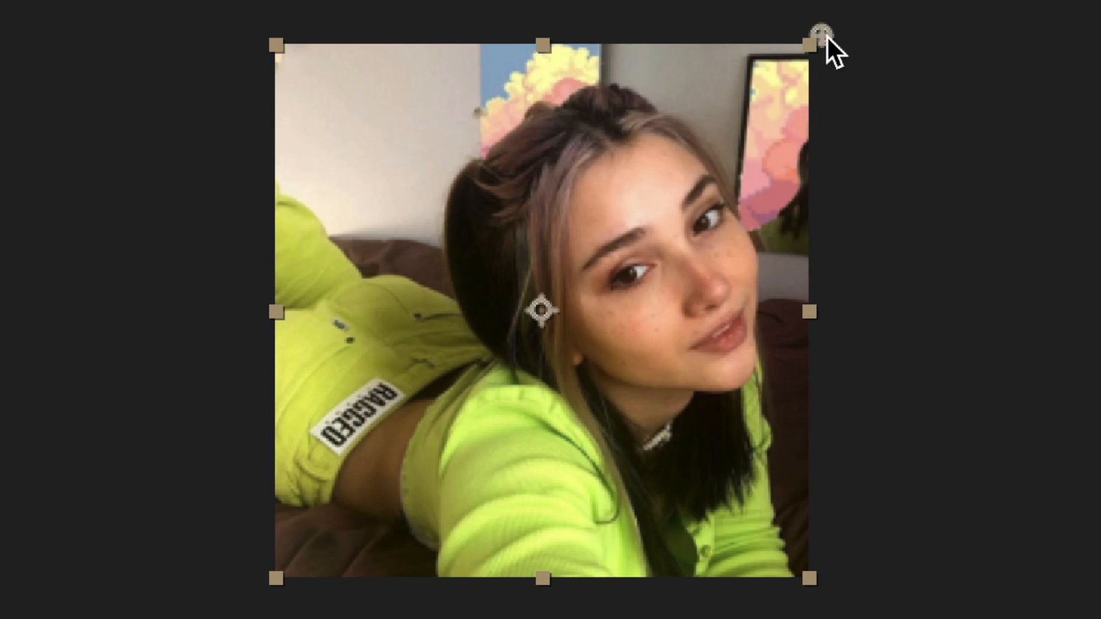
left_click_drag(827, 37, 184, 590)
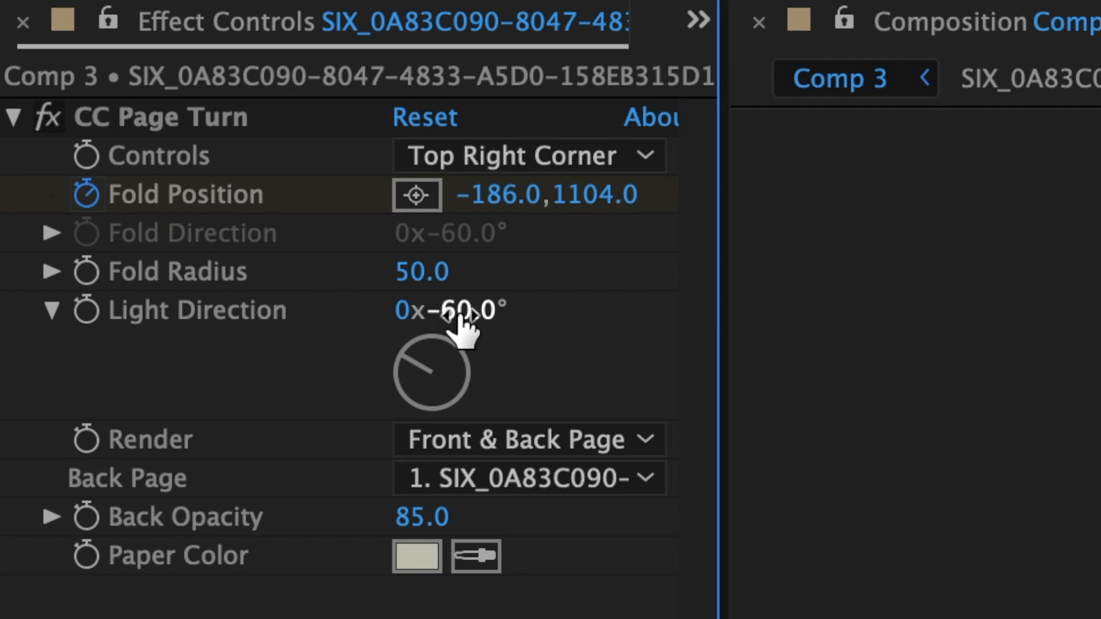
Set the page turn's Light Direction to 180°
left_click(460, 321)
type("180")
key("Return")
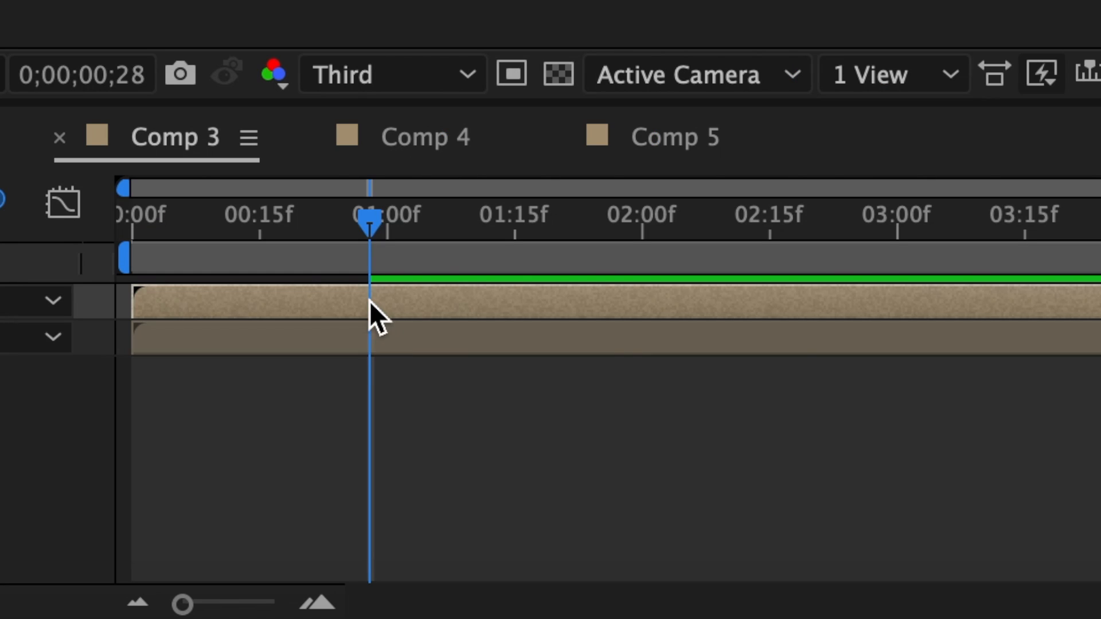
Reveal layer 1's Fold Position keyframes in Comp 3 and apply Easy Ease to both
key("u")
left_click_drag(164, 355, 121, 390)
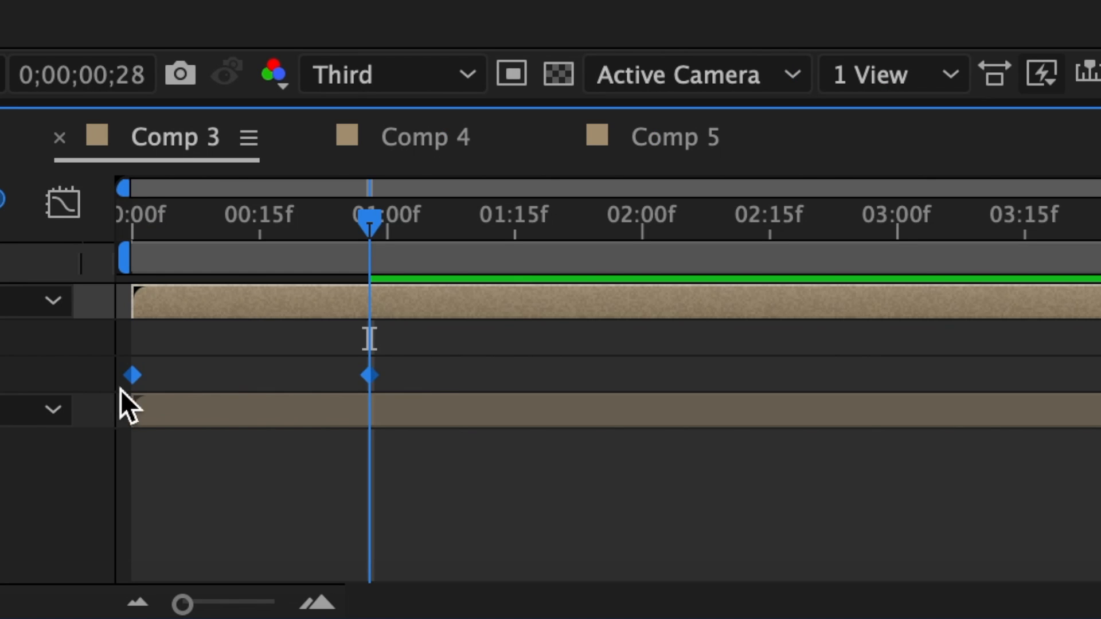
right_click(133, 376)
mouse_move(208, 579)
left_click(728, 342)
Reshape the Fold Position speed graph into a steep, symmetrical peak at 0;00;00;14 by lengthening both keyframes' influence handles
left_click(328, 169)
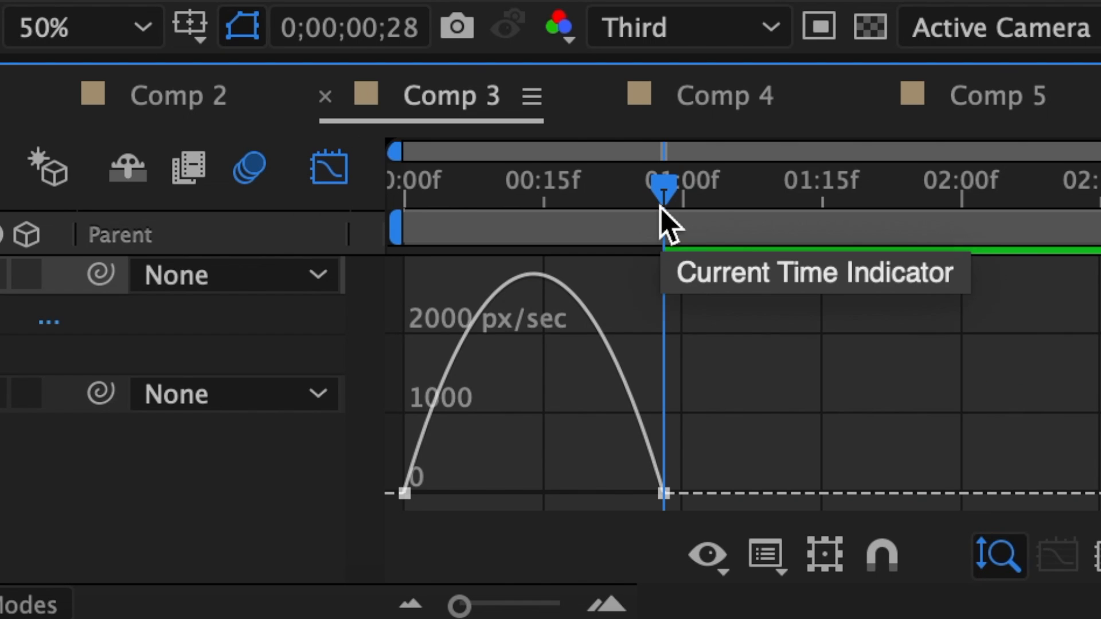
left_click_drag(663, 197, 534, 214)
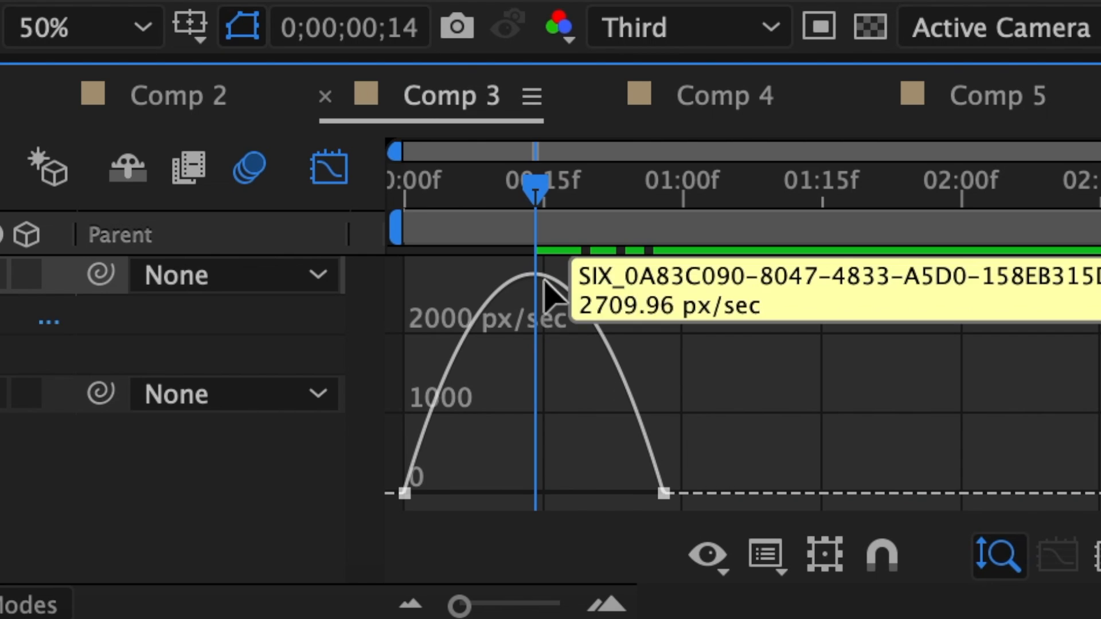
mouse_move(563, 286)
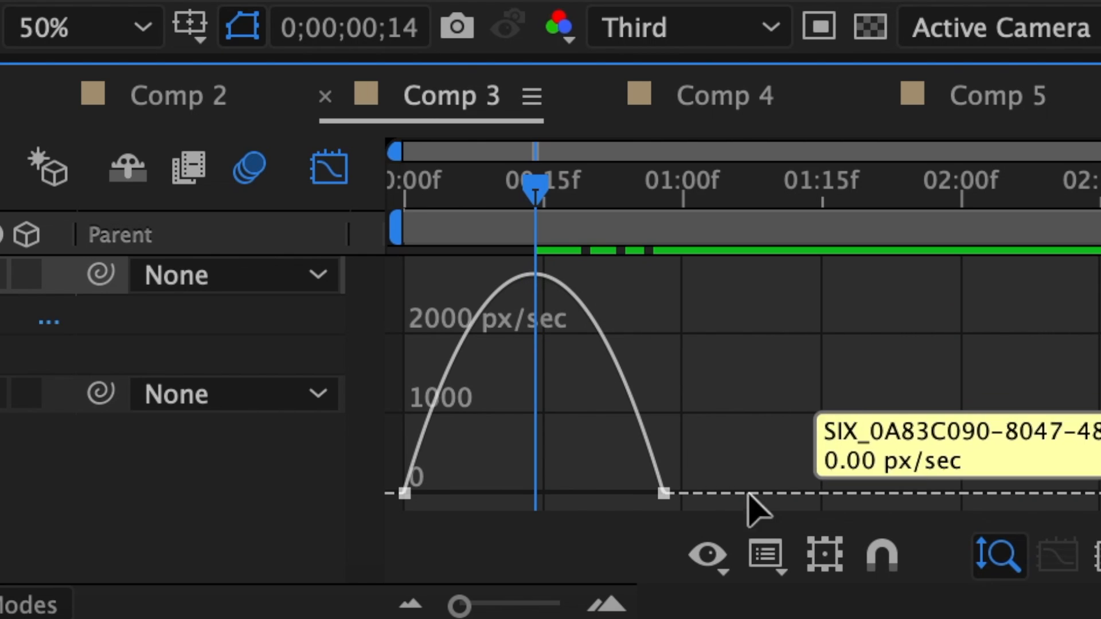
left_click(663, 493)
left_click_drag(631, 493, 573, 493)
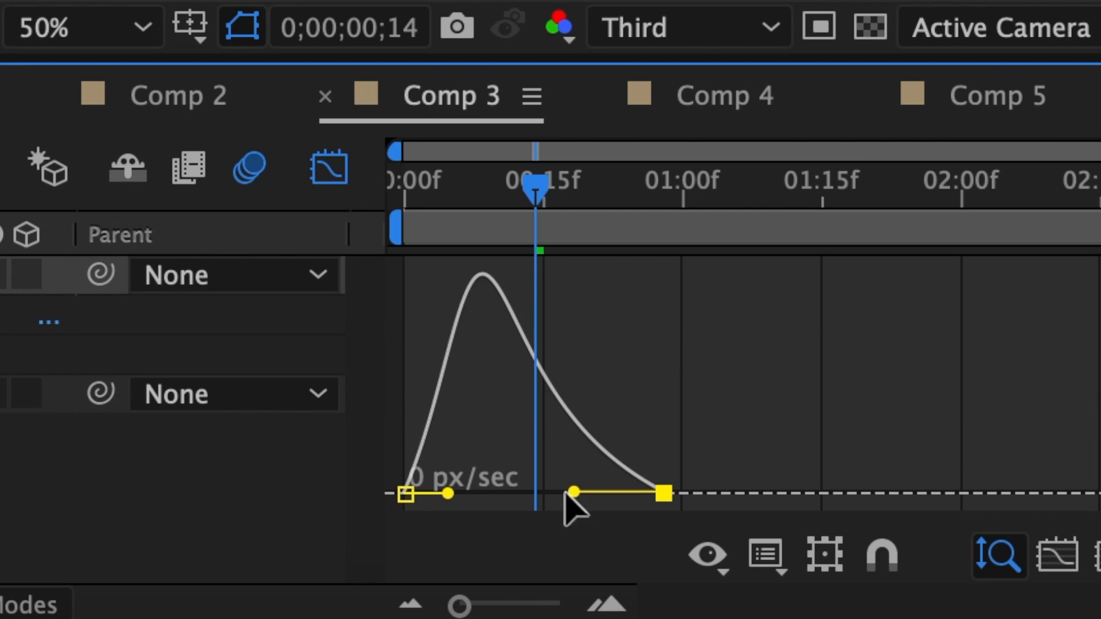
left_click_drag(448, 493, 499, 494)
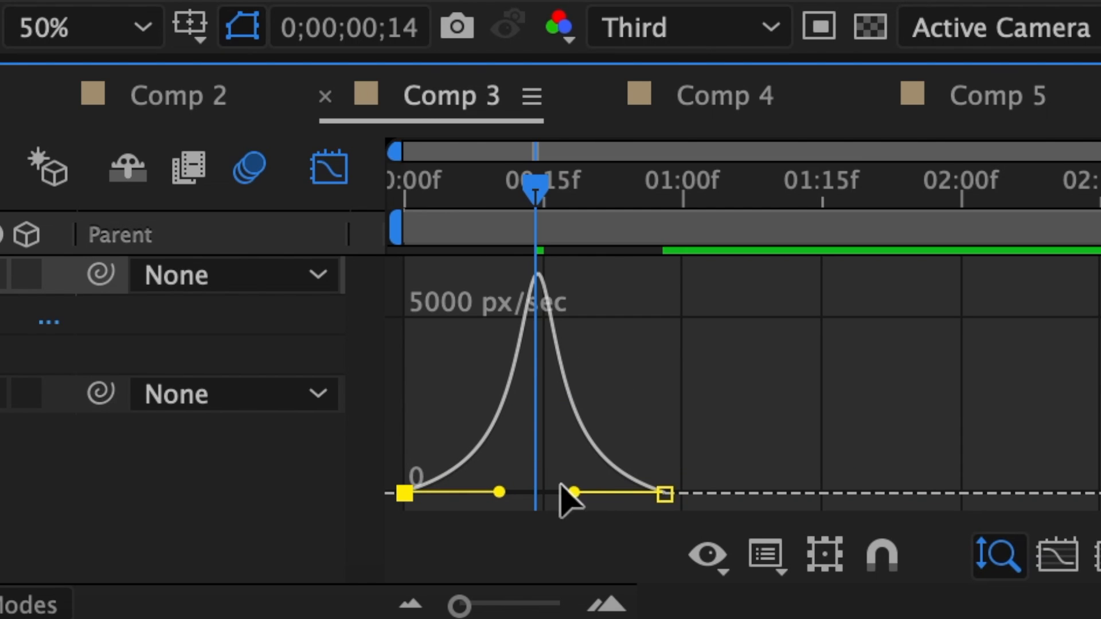
left_click_drag(565, 499, 570, 499)
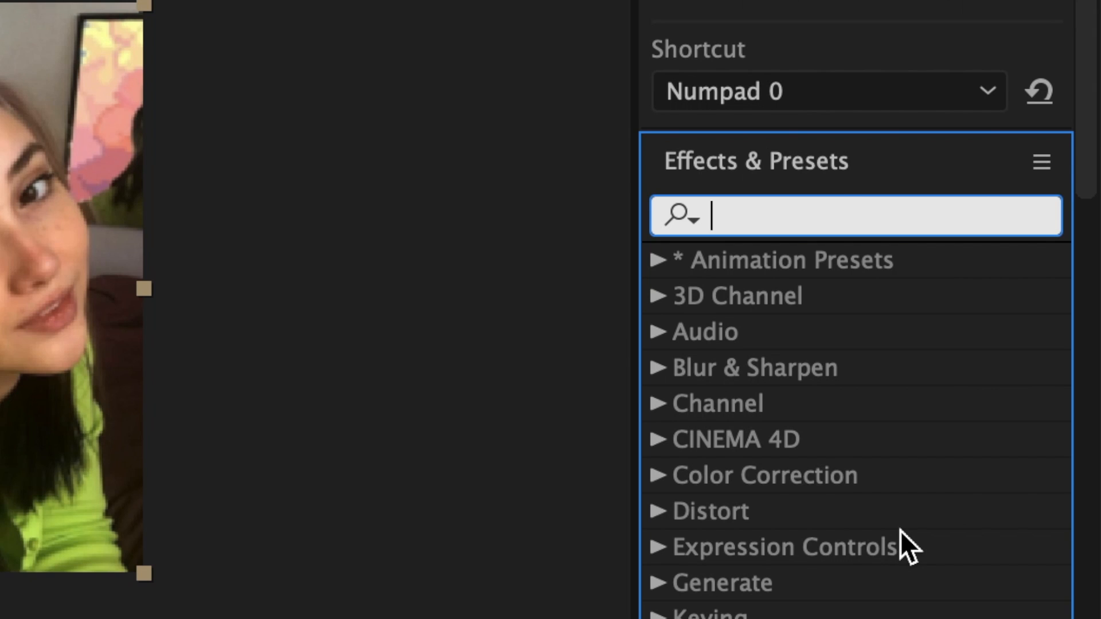
Apply CC Force Motion Blur to the upper image layer in Comp 3
type("force m")
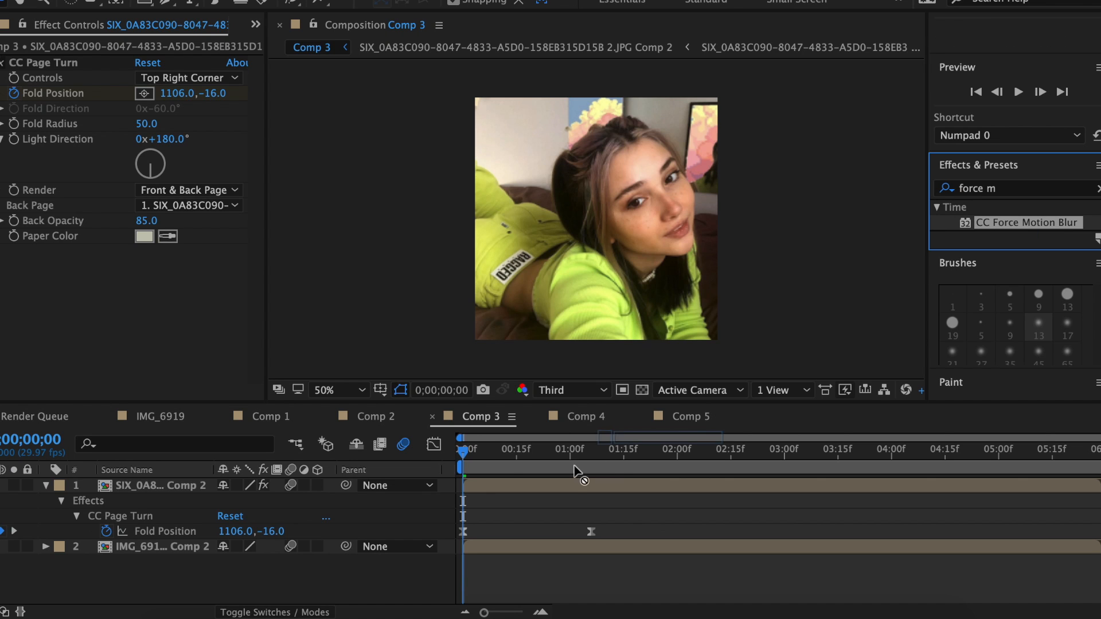
left_click_drag(575, 472, 552, 486)
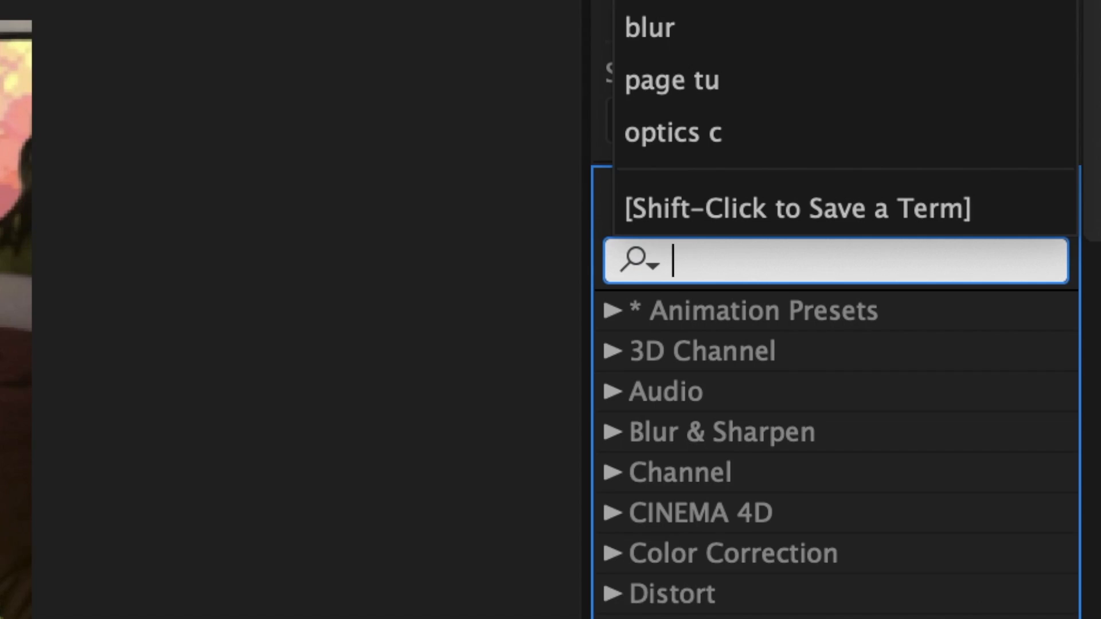
In Comp 4, apply Motion Tile to layer 2 with Output Width and Output Height at 250 and Mirror Edges enabled
type("motion til")
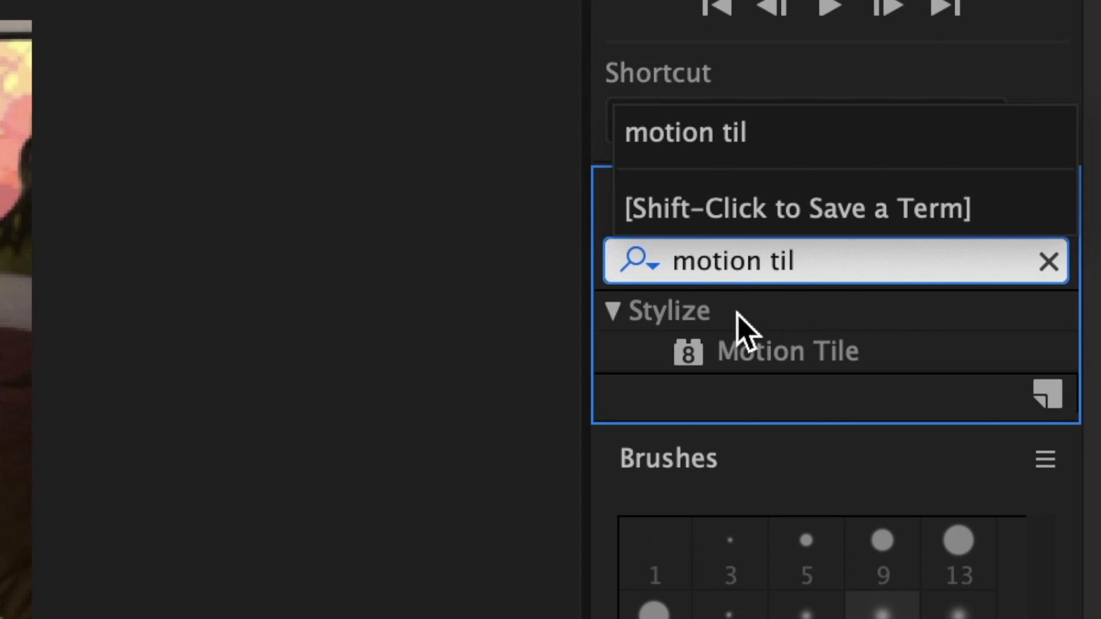
left_click_drag(789, 350, 538, 498)
left_click(149, 123)
type("2")
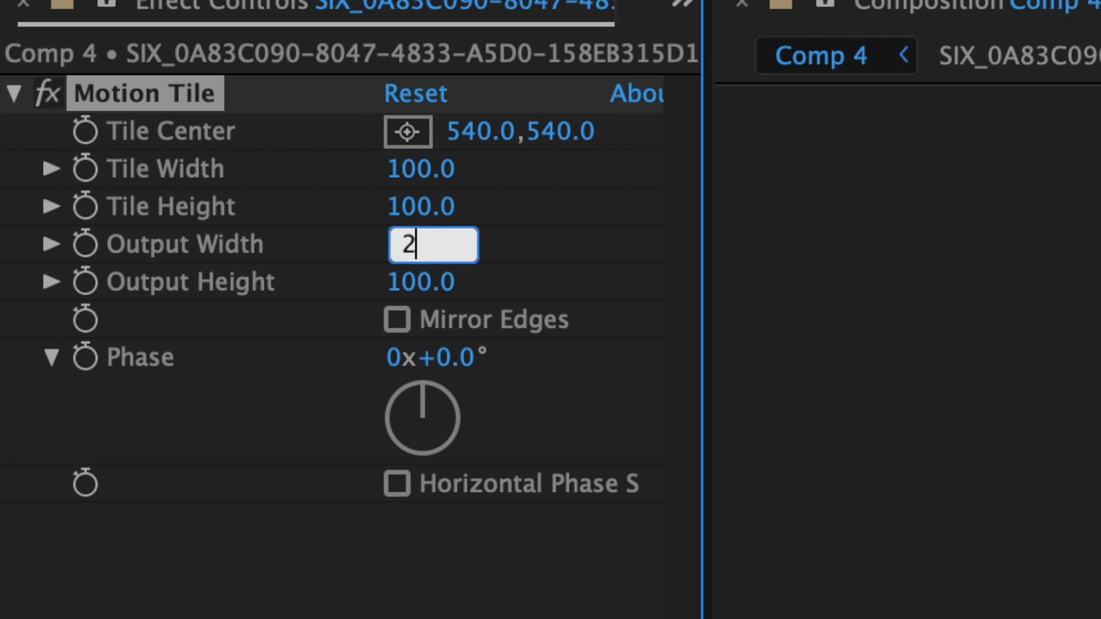
type("50")
key("Return")
left_click(156, 138)
type("250")
key("Return")
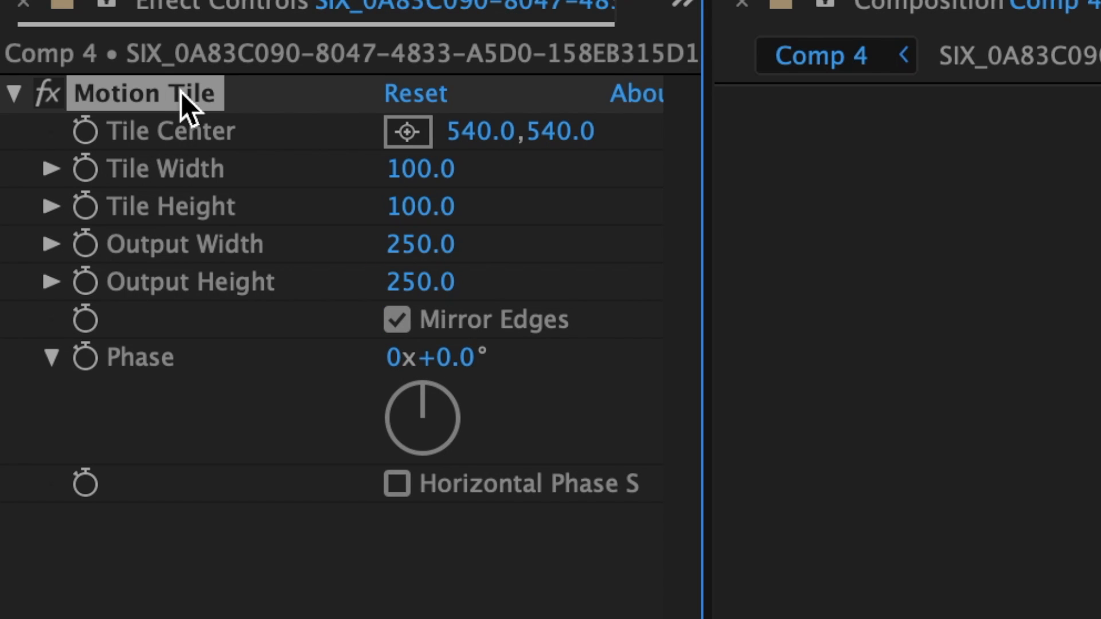
Copy the Motion Tile effect onto the IMG_6919 layer, which starts at 0;00;00;16
left_click_drag(559, 456, 571, 472)
left_click(583, 484)
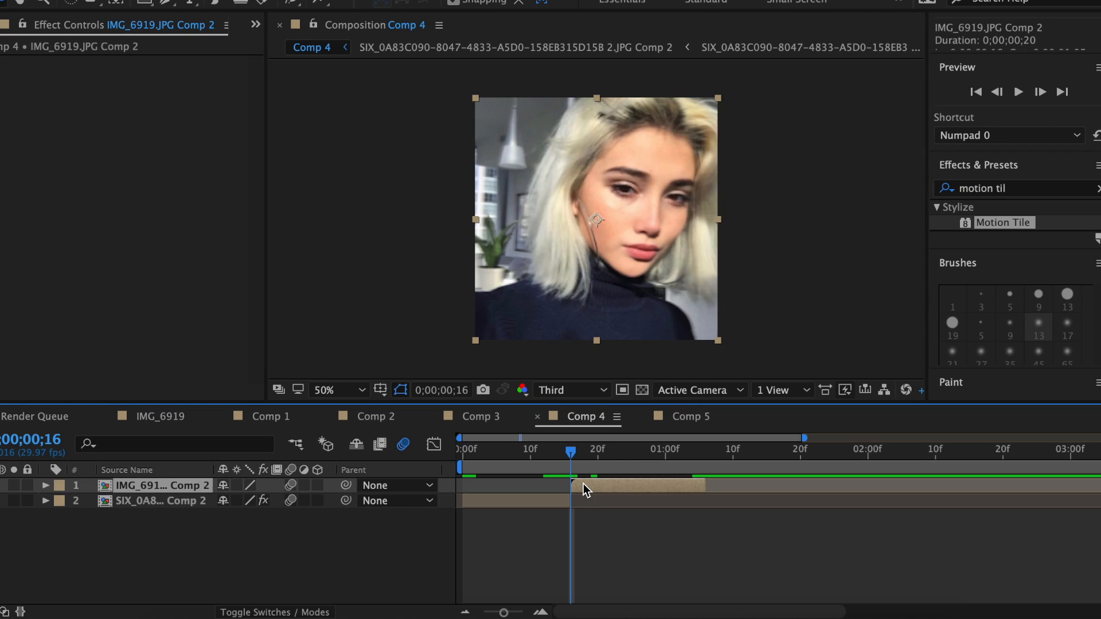
key("ctrl+v")
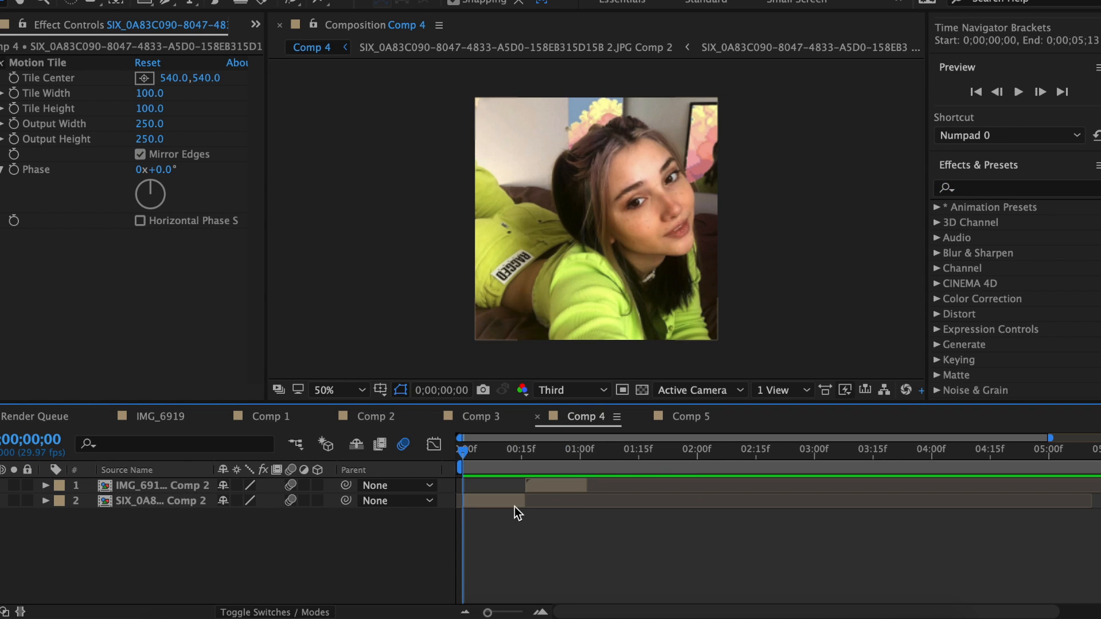
On layer 2, keyframe Scale at 100% at 0;00;00;02 and, with proportions unlinked, at 156% width and 100% height at 0;00;00;15
left_click(514, 507)
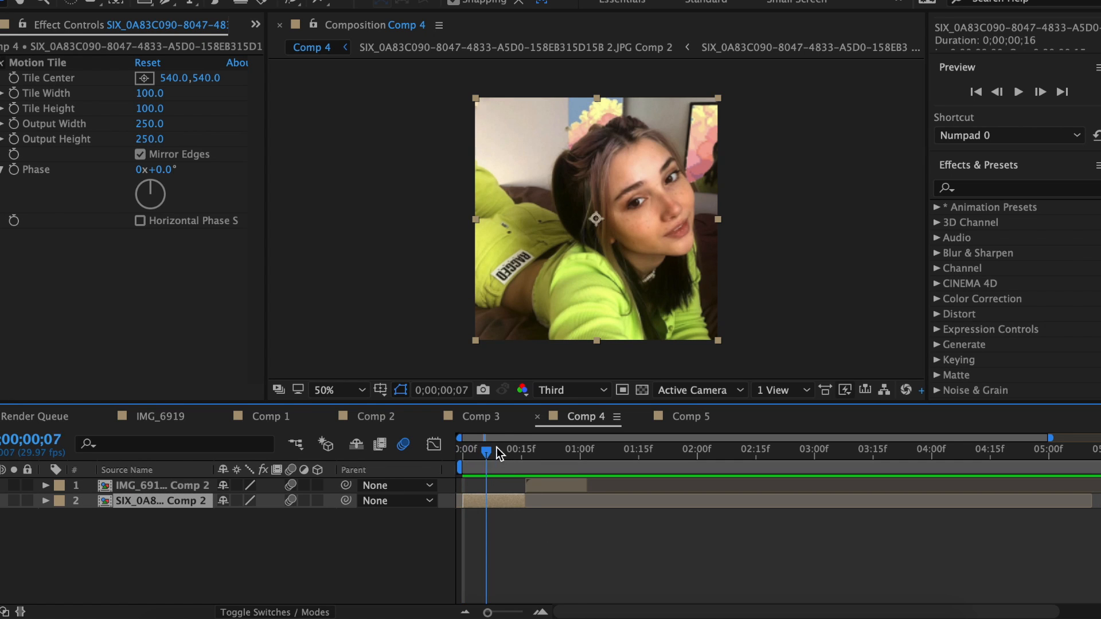
left_click_drag(497, 447, 530, 451)
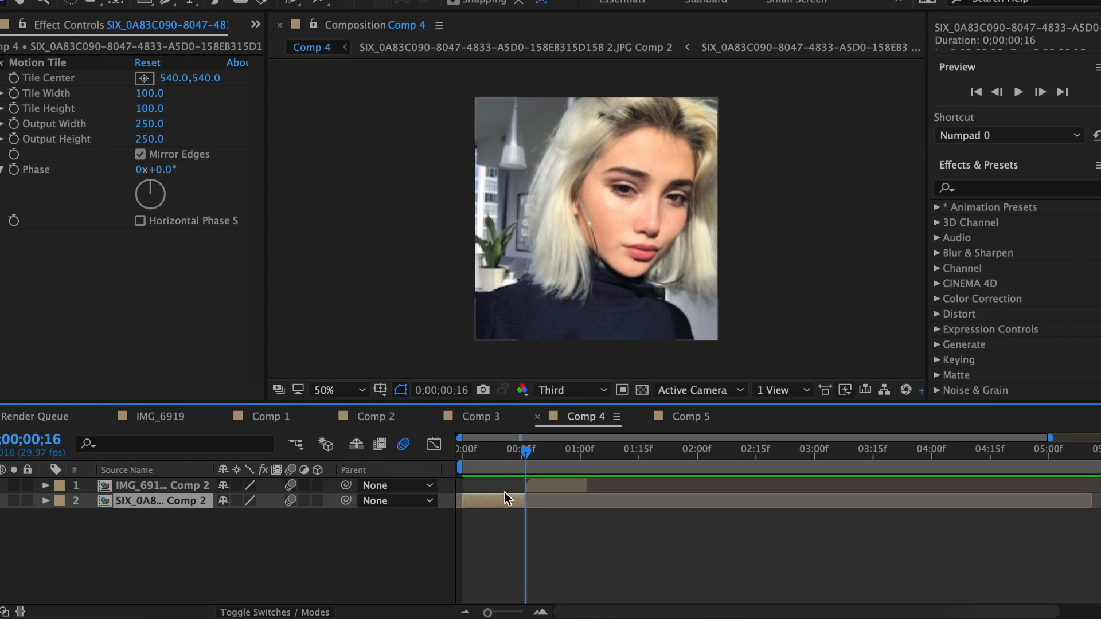
left_click(471, 455)
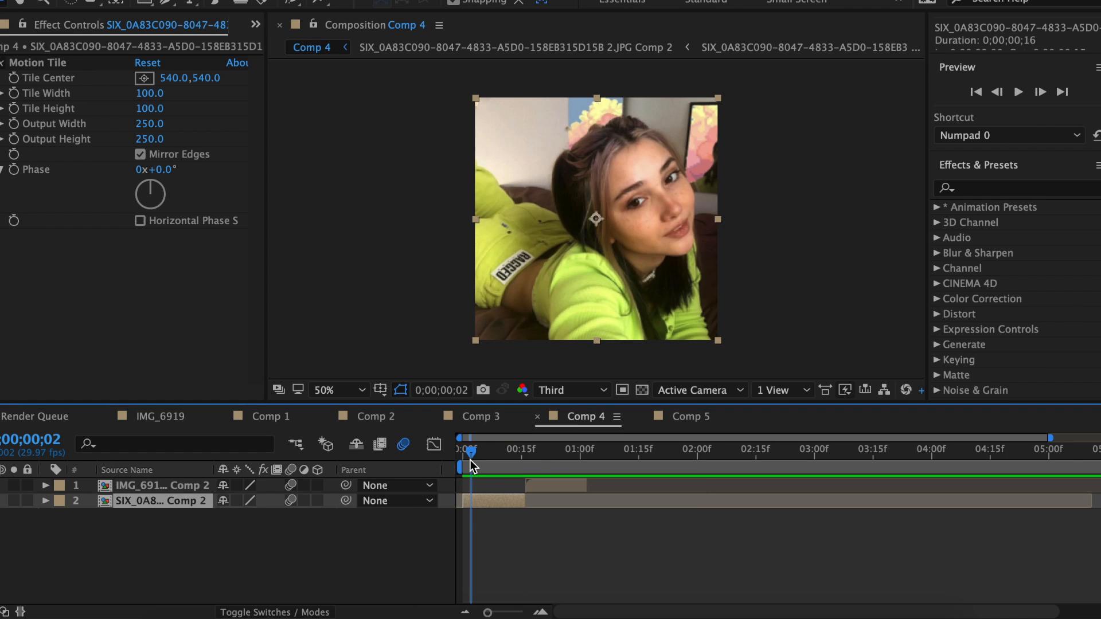
key("s")
left_click(92, 516)
left_click(526, 452)
left_click_drag(525, 456, 520, 459)
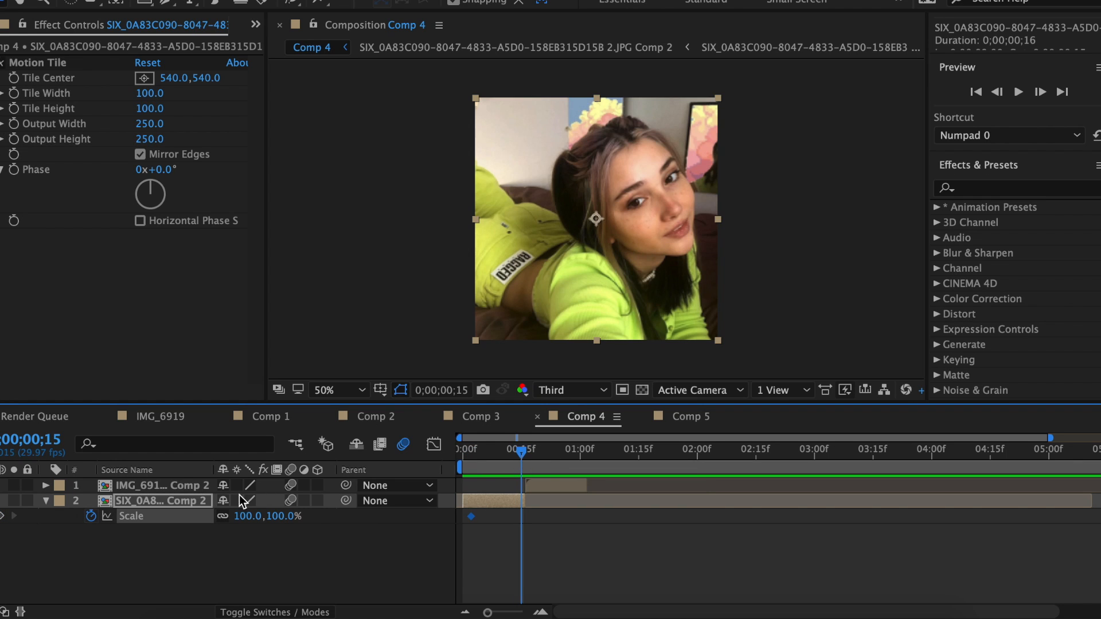
left_click_drag(258, 517, 301, 519)
Apply Easy Ease to both Scale keyframes of layer 2
left_click_drag(545, 536, 460, 515)
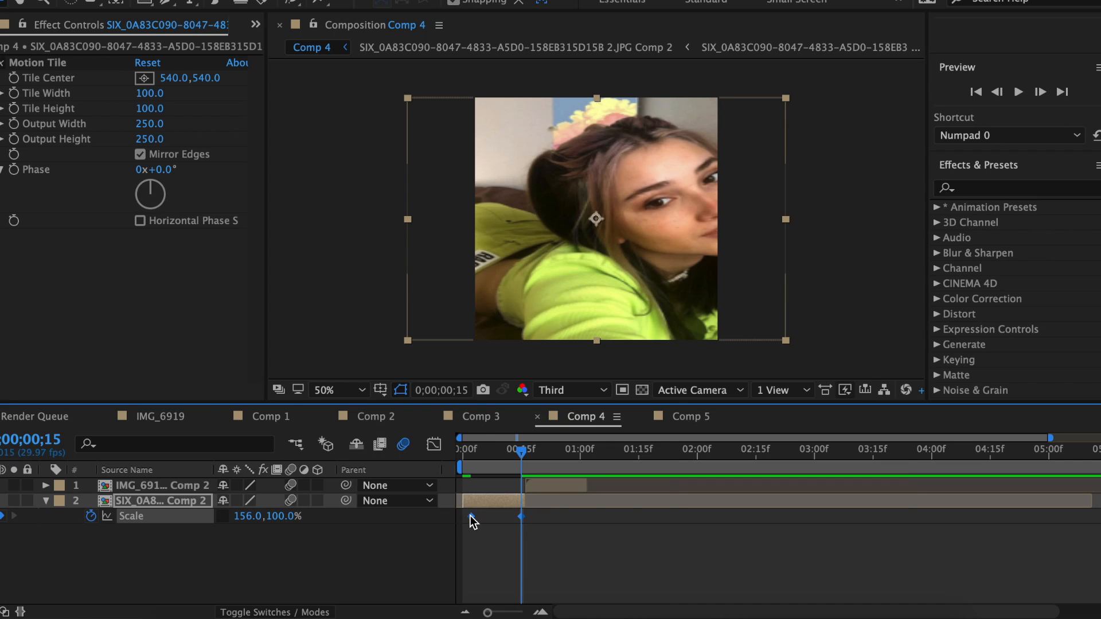
right_click(470, 516)
mouse_move(573, 603)
left_click(697, 496)
Reshape the speed graph of layer 2's Scale by adjusting the influence handles of its two keyframes, and return to the layer view
left_click(434, 444)
left_click(520, 550)
left_click_drag(487, 612, 504, 612)
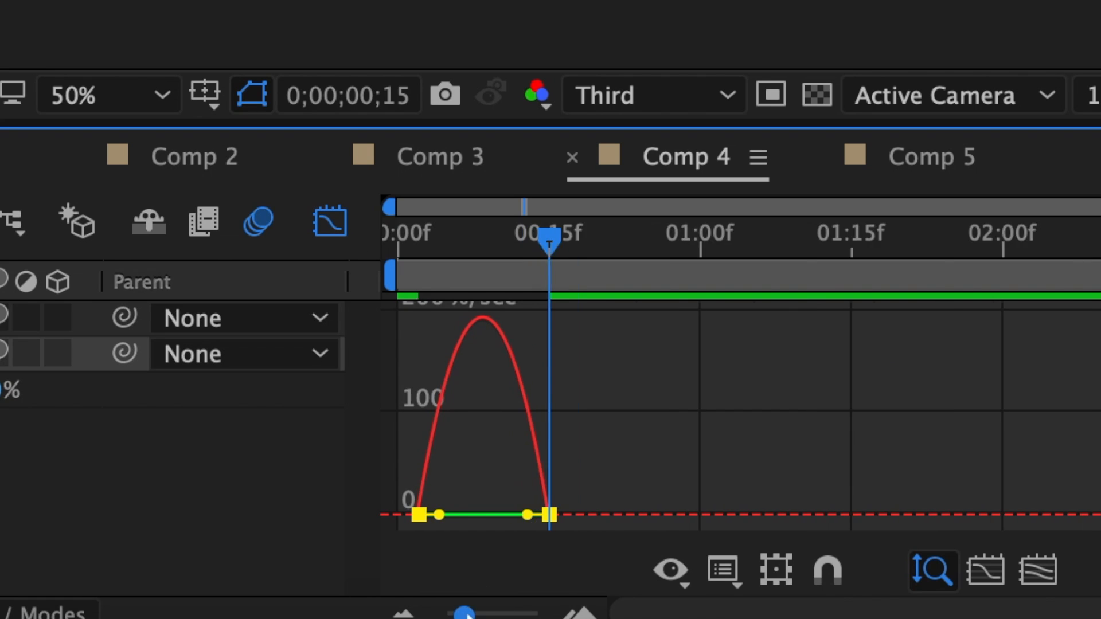
left_click_drag(599, 514, 623, 515)
left_click_drag(462, 514, 515, 515)
left_click_drag(430, 516, 429, 528)
left_click(343, 215)
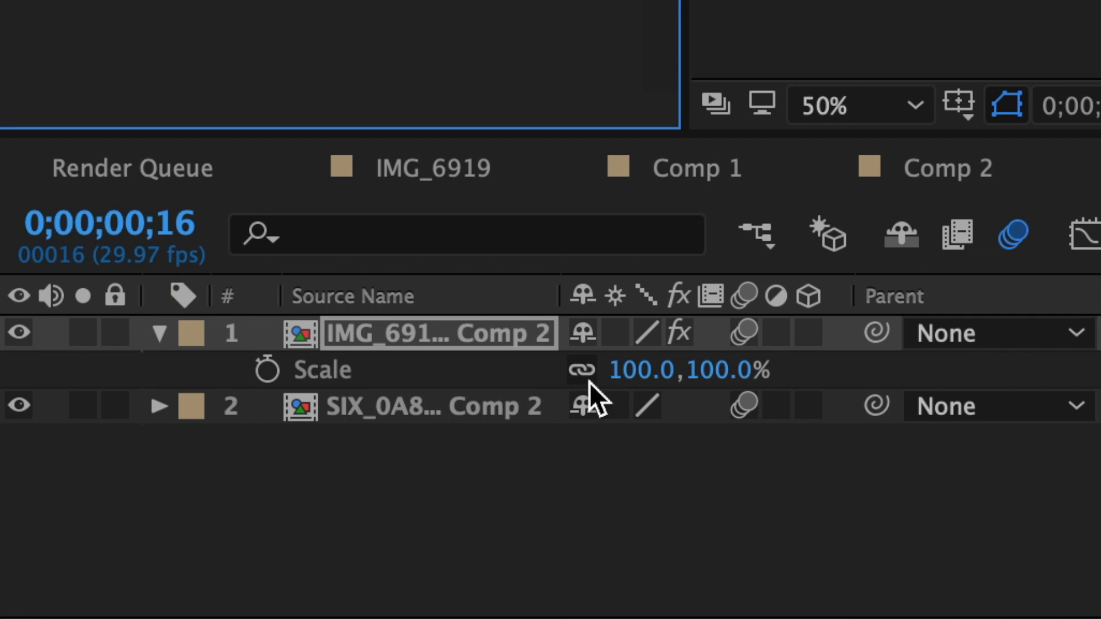
Unlink the IMG_6919 layer's Scale proportions and keyframe its width at 50% at 0;00;00;16 and 125% at 0;00;00;18
left_click(588, 380)
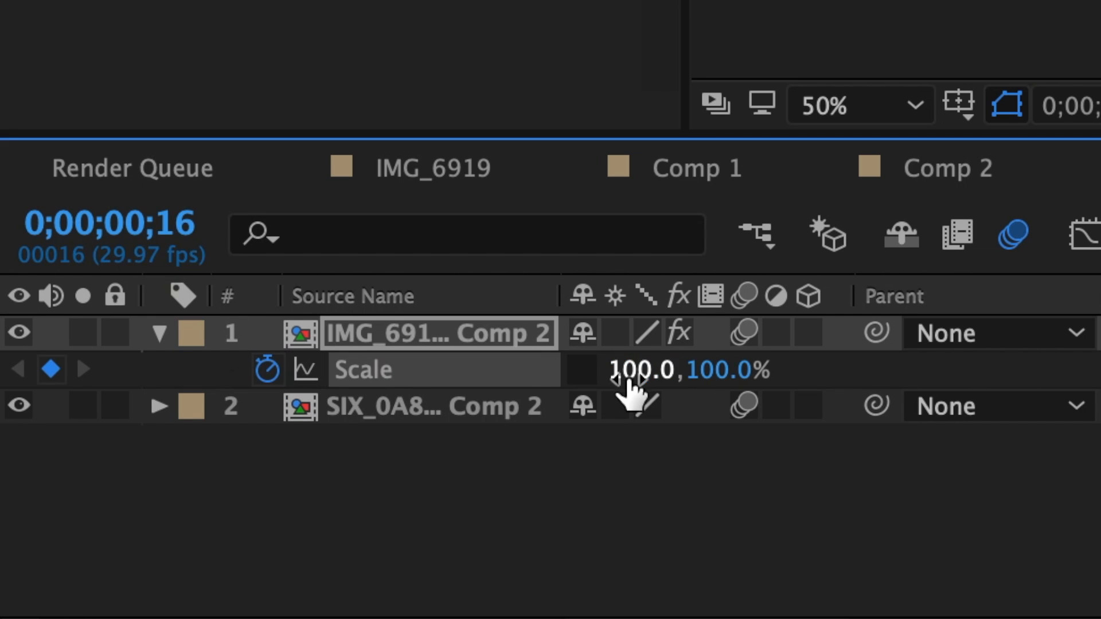
left_click(625, 371)
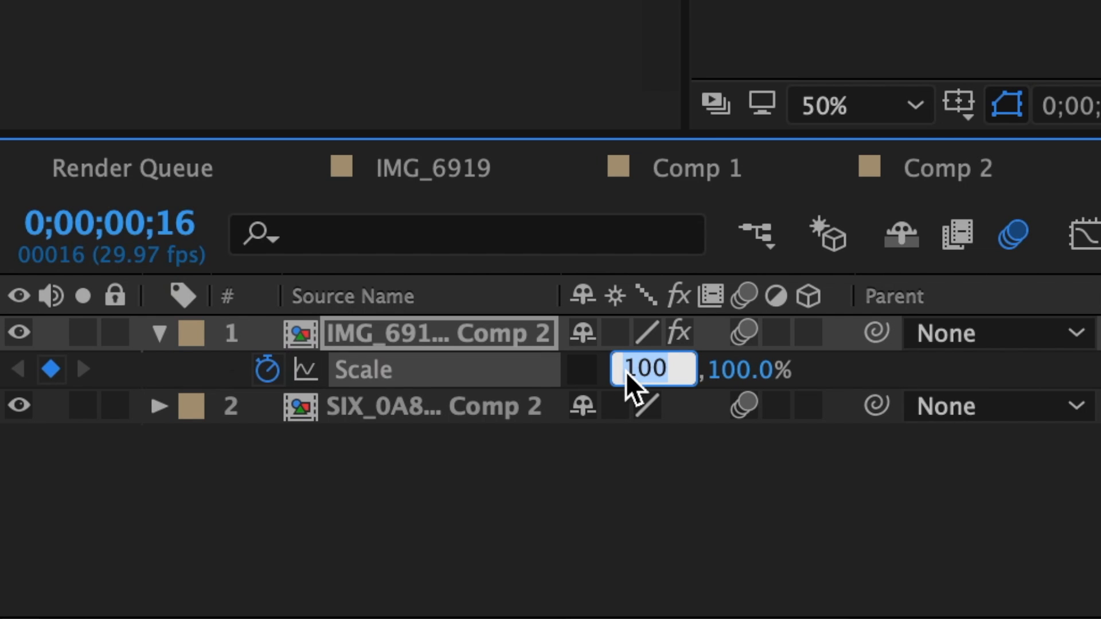
type("50")
key("Return")
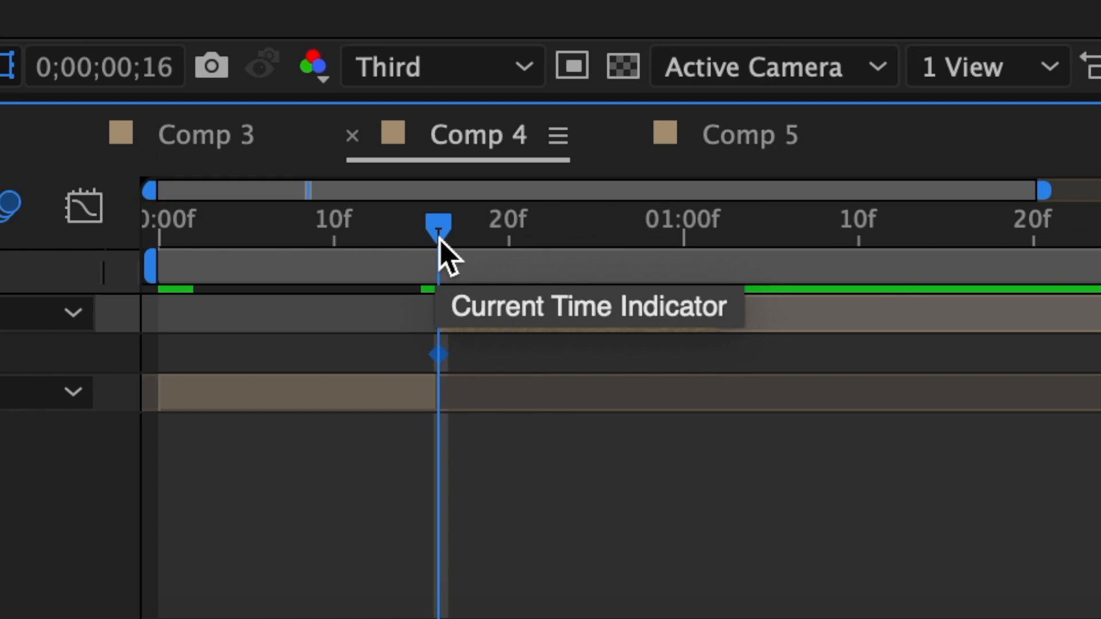
left_click_drag(437, 246, 481, 249)
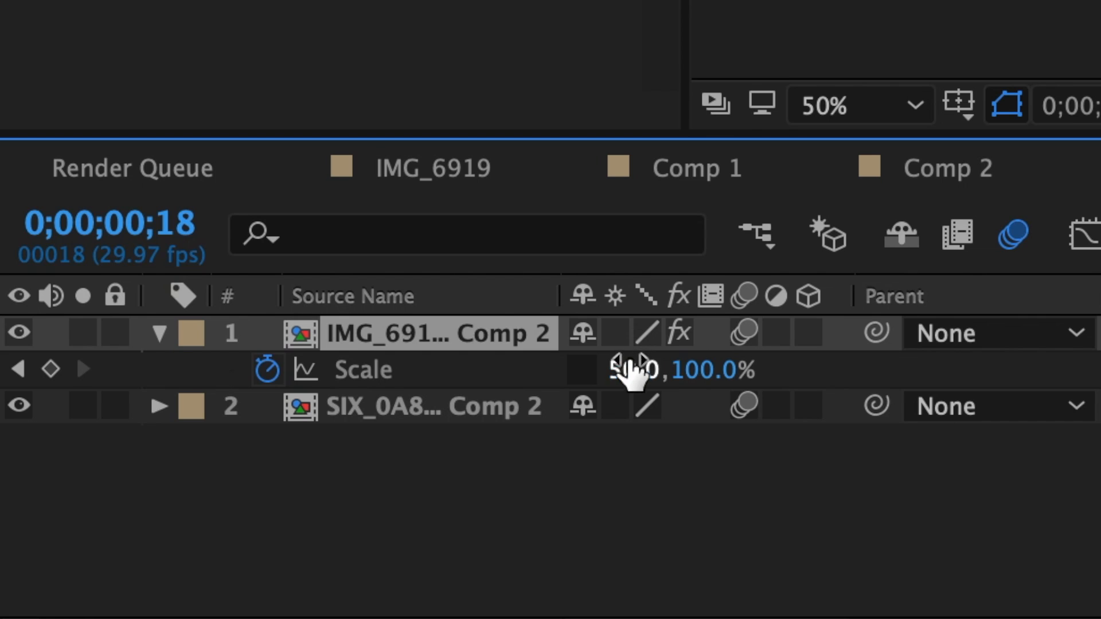
left_click(633, 369)
type("1")
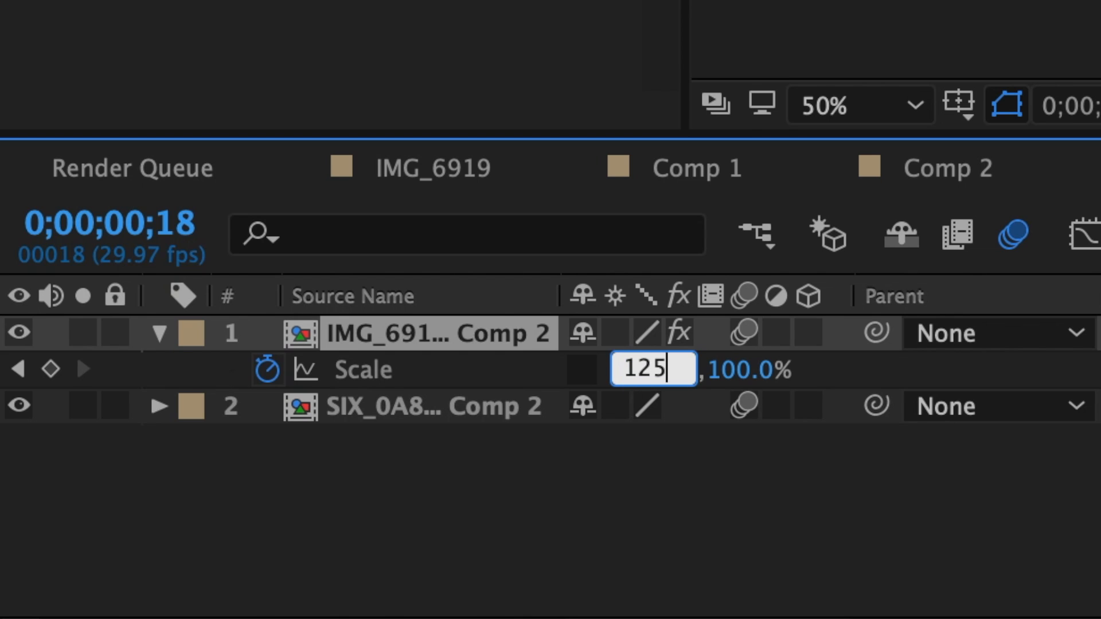
type("25")
key("Return")
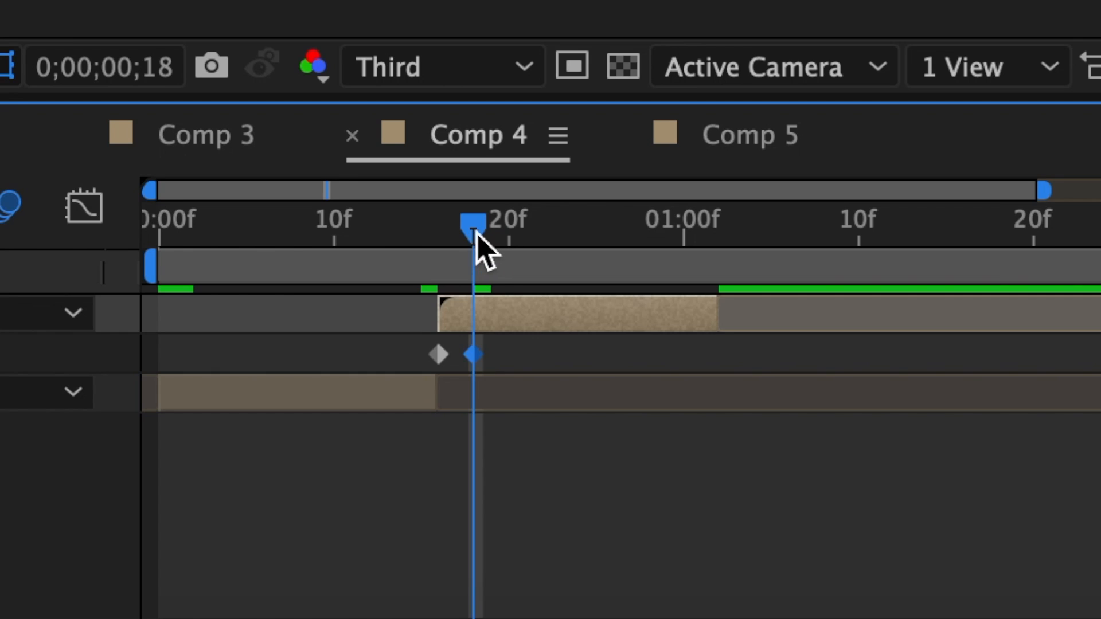
Add width Scale keyframes to the IMG_6919 layer of 90% at 0;00;00;25 and 105% at 0;00;01;02
left_click_drag(476, 231, 602, 251)
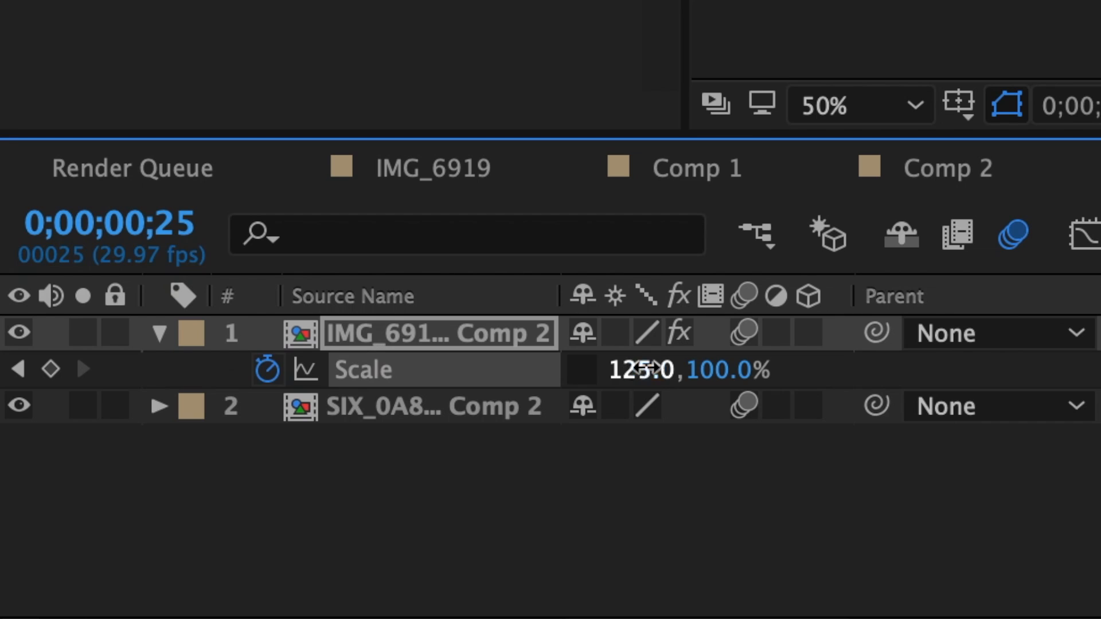
left_click(646, 367)
key("Return")
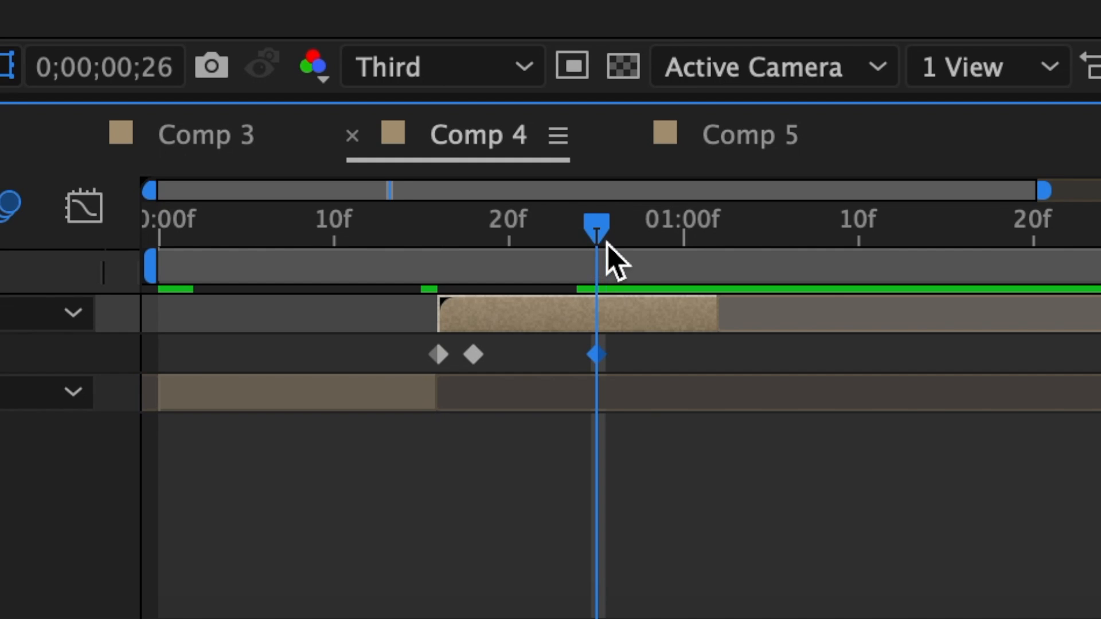
left_click_drag(607, 245, 715, 255)
left_click(635, 380)
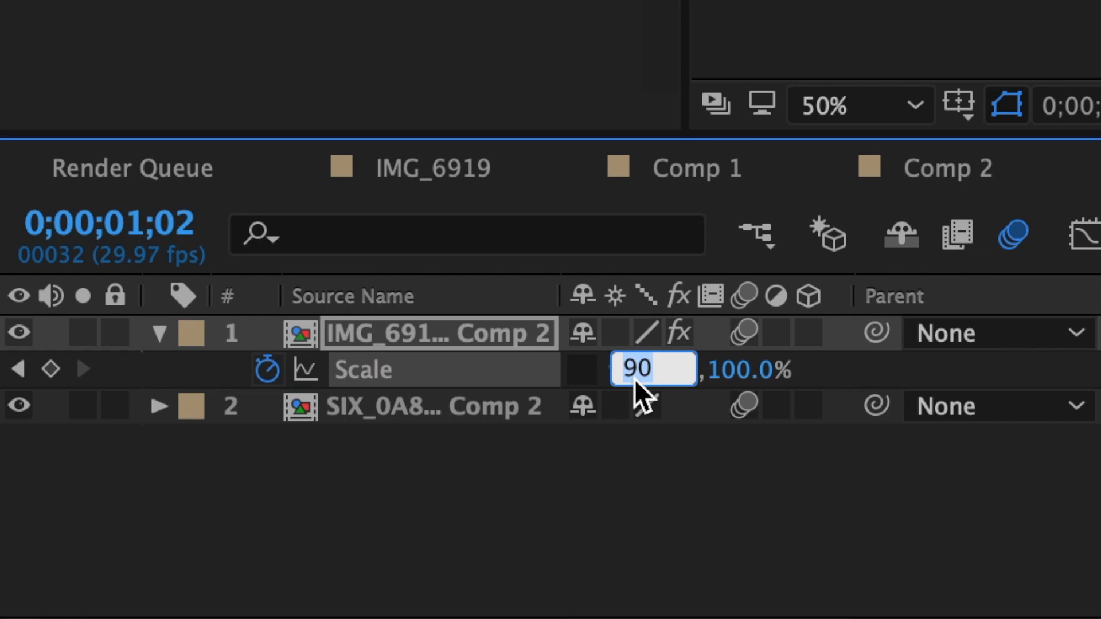
type("105")
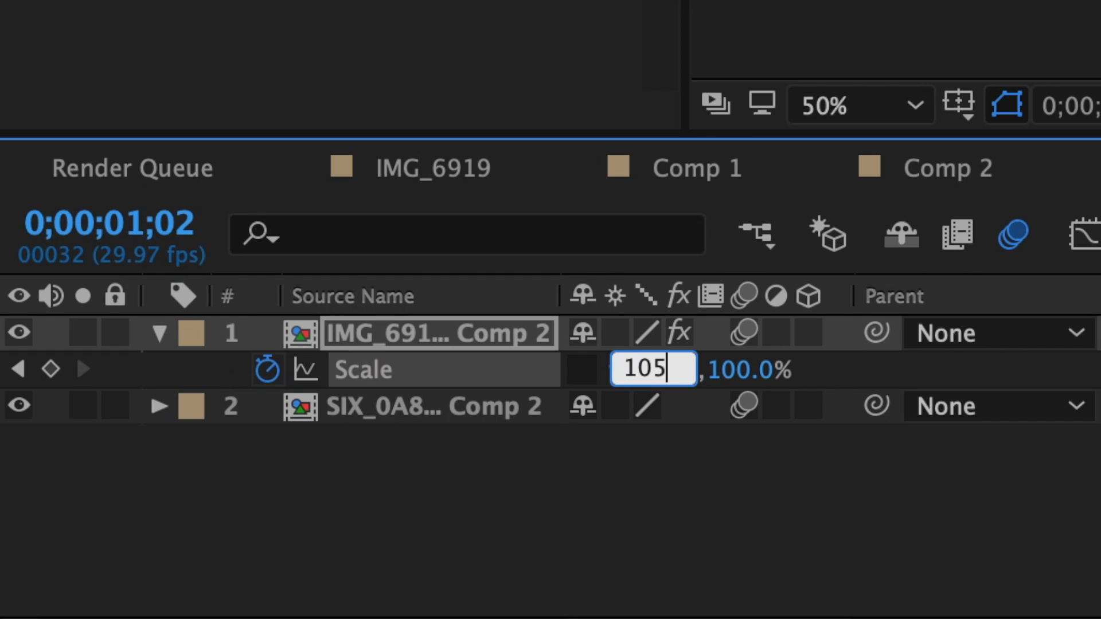
key("Return")
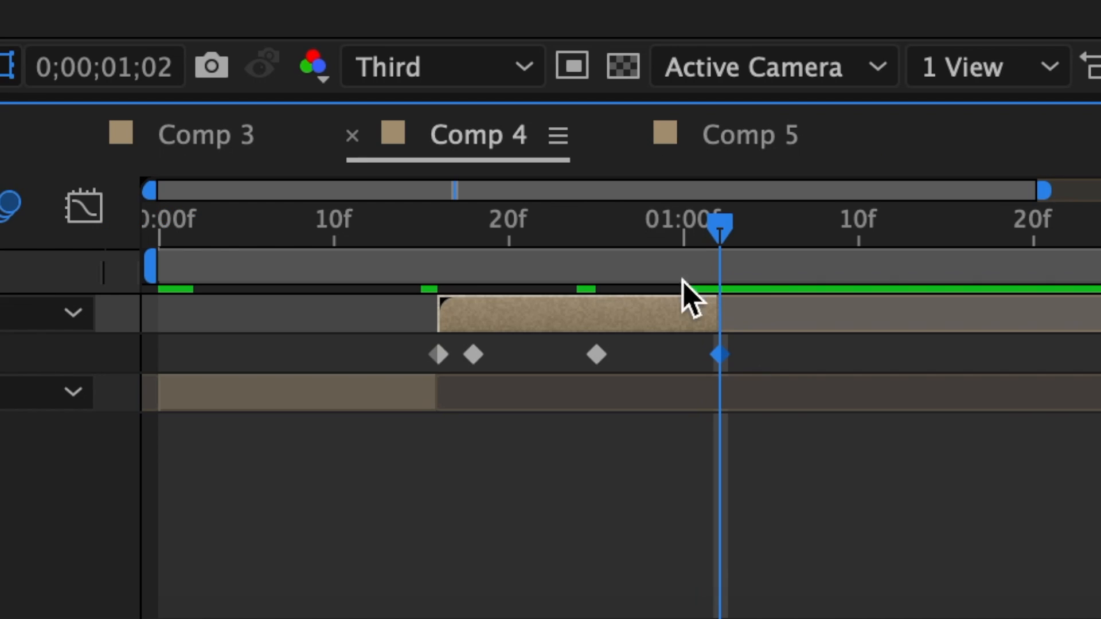
Add a closing Scale keyframe of 100% width to the IMG_6919 layer at 0;00;01;09
left_click_drag(718, 234, 836, 239)
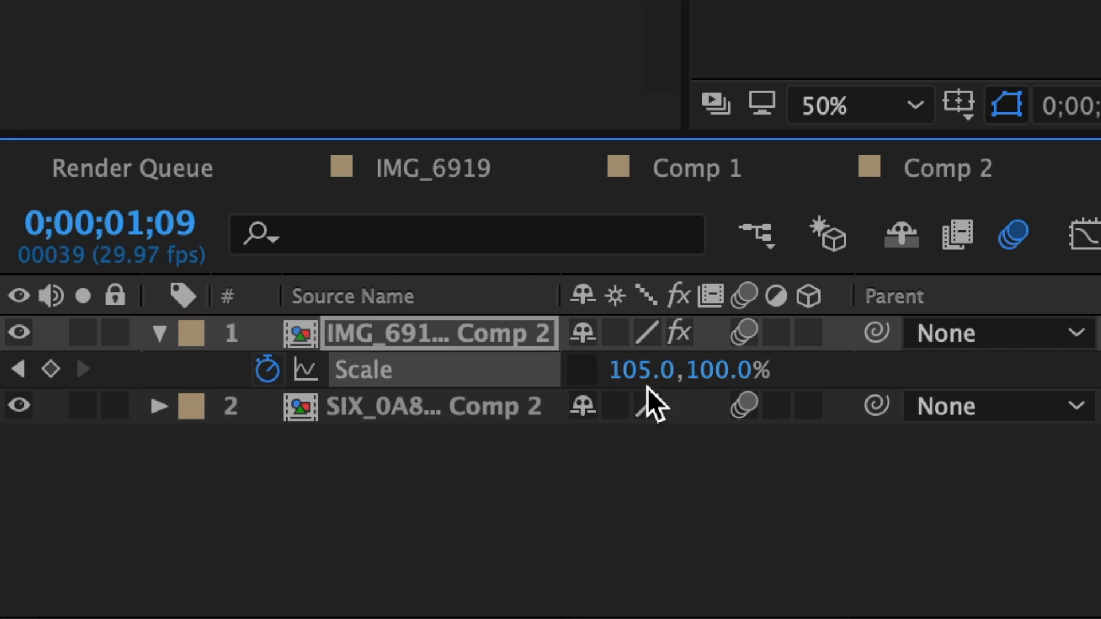
left_click(645, 379)
type("1")
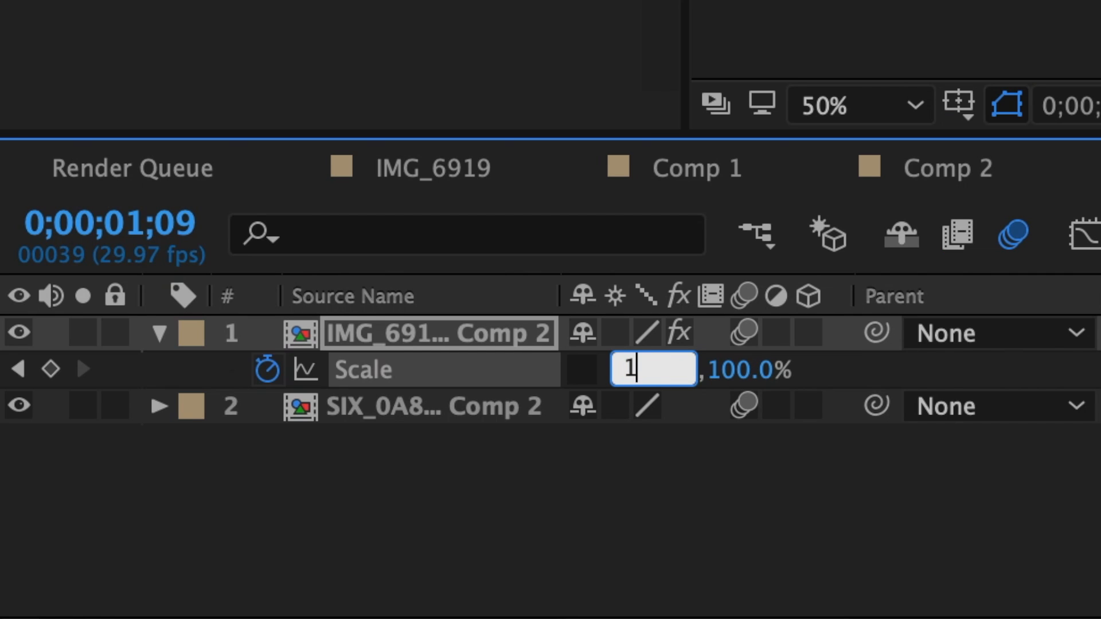
type("00")
key("Return")
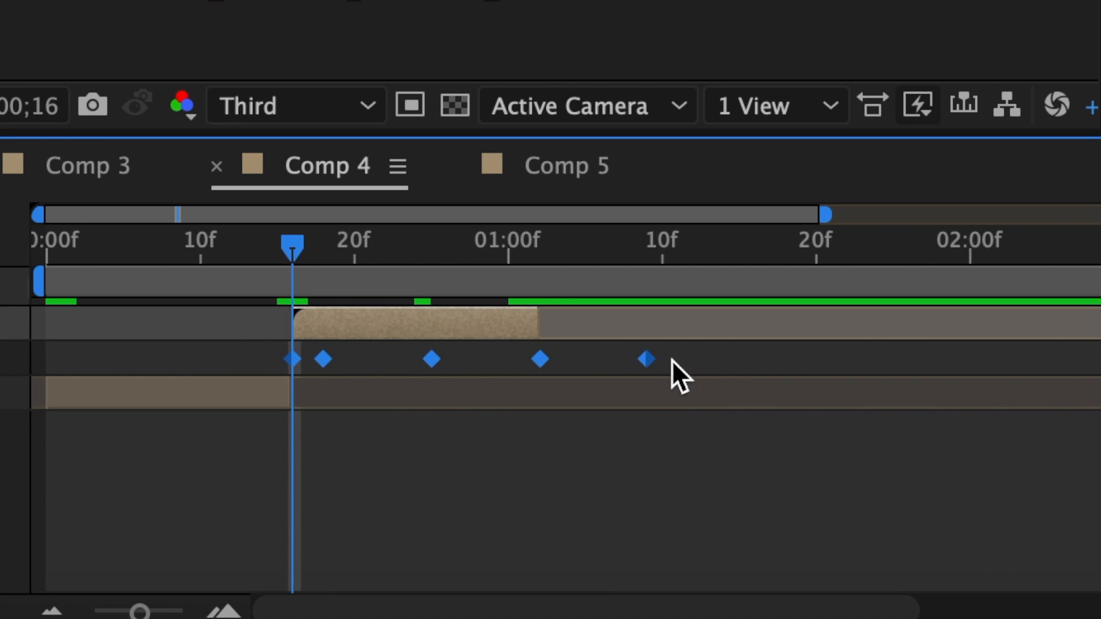
Apply Easy Ease to all of the IMG_6919 layer's Scale keyframes
right_click(649, 360)
mouse_move(713, 602)
left_click(363, 381)
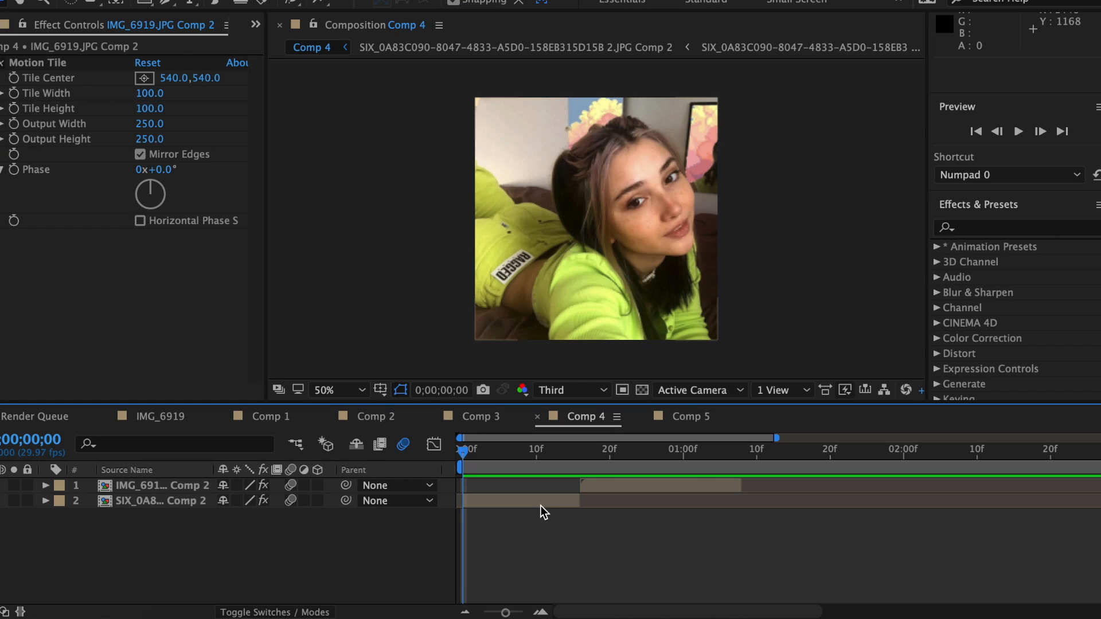
Pre-compose each of the two layers in Comp 4 separately, moving all attributes into the new composition
left_click(544, 512)
right_click(542, 509)
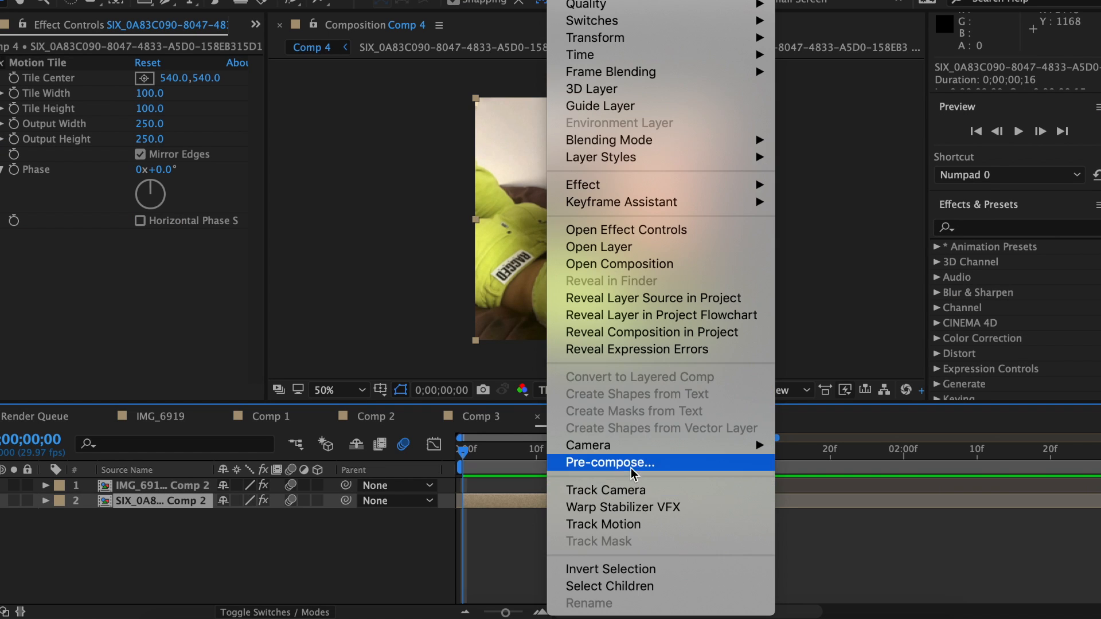
left_click(567, 459)
left_click(696, 406)
left_click(654, 486)
right_click(655, 487)
left_click(702, 458)
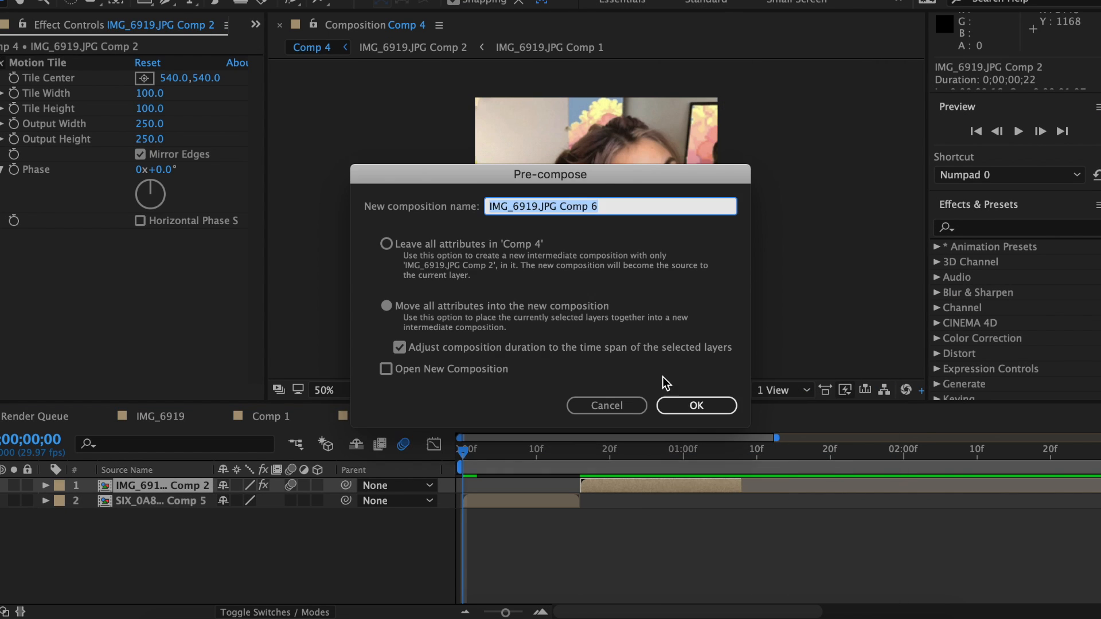
left_click(695, 405)
Find the Distort effect Warp and apply it to both pre-composed layers
left_click(975, 227)
type("warp")
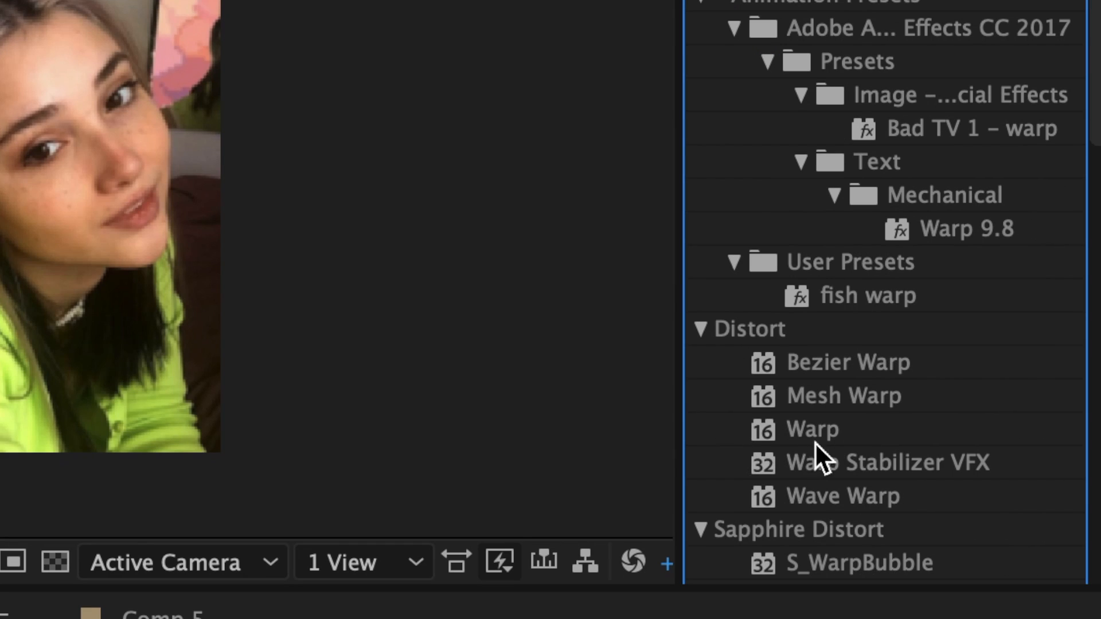
left_click_drag(814, 442, 497, 503)
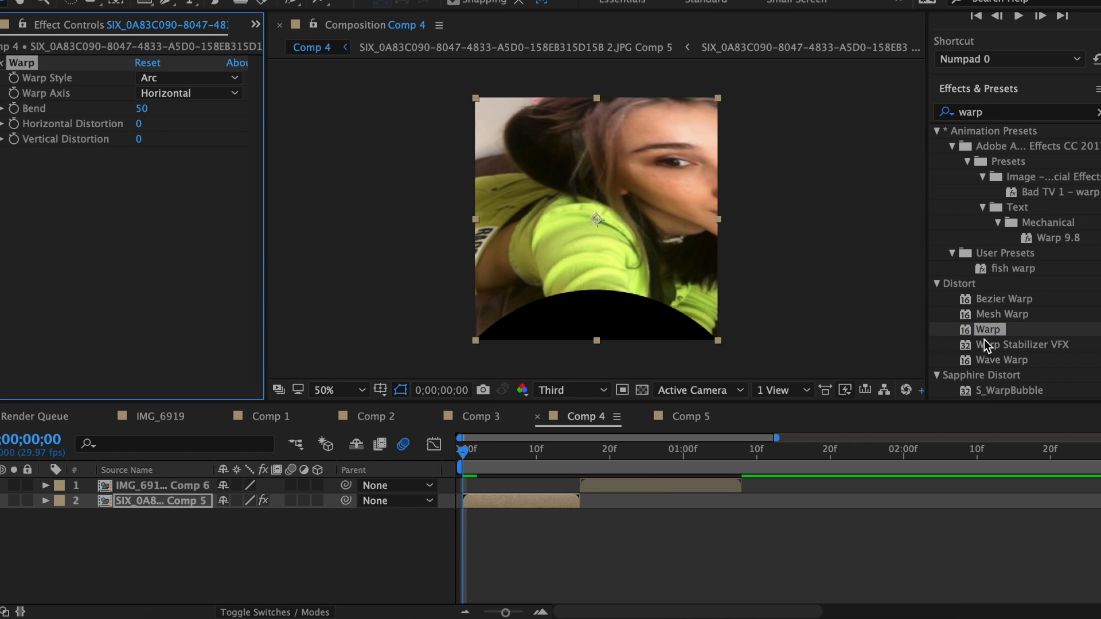
left_click_drag(984, 332, 636, 485)
Enable motion blur on both pre-composed layers in Comp 4
left_click(555, 502)
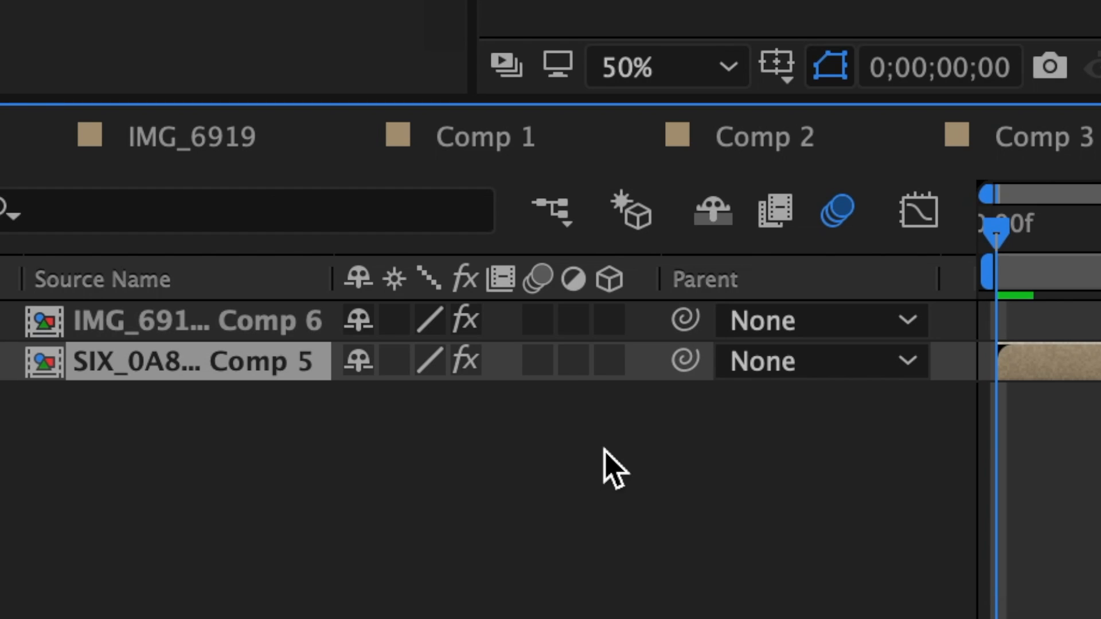
left_click(538, 319)
left_click(537, 360)
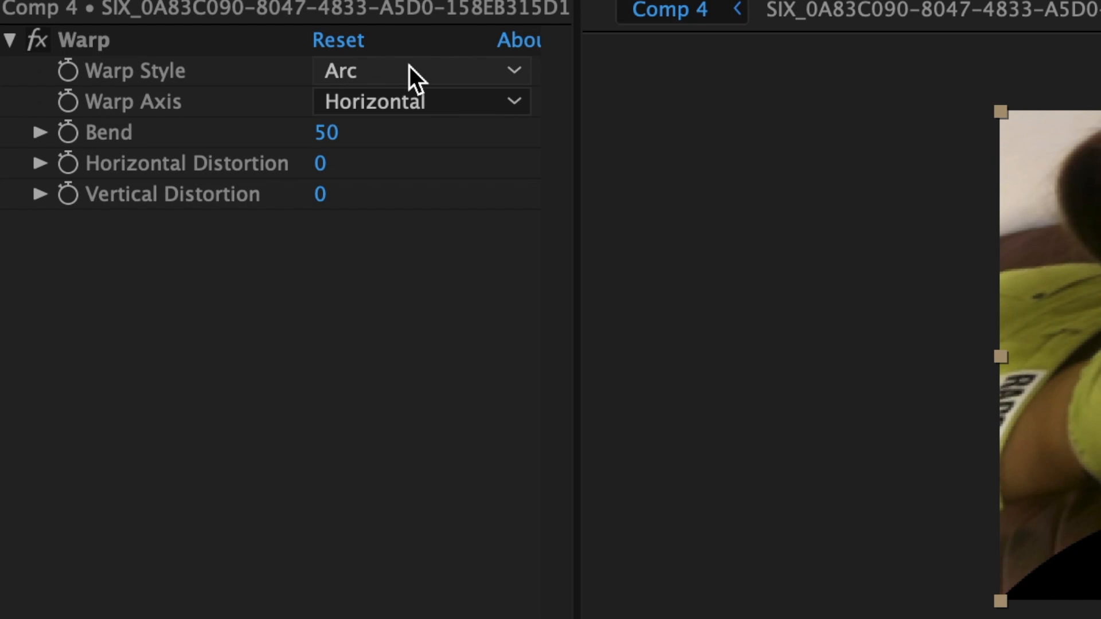
Set the Warp Style of layer 2's Warp effect to Twist
left_click(410, 68)
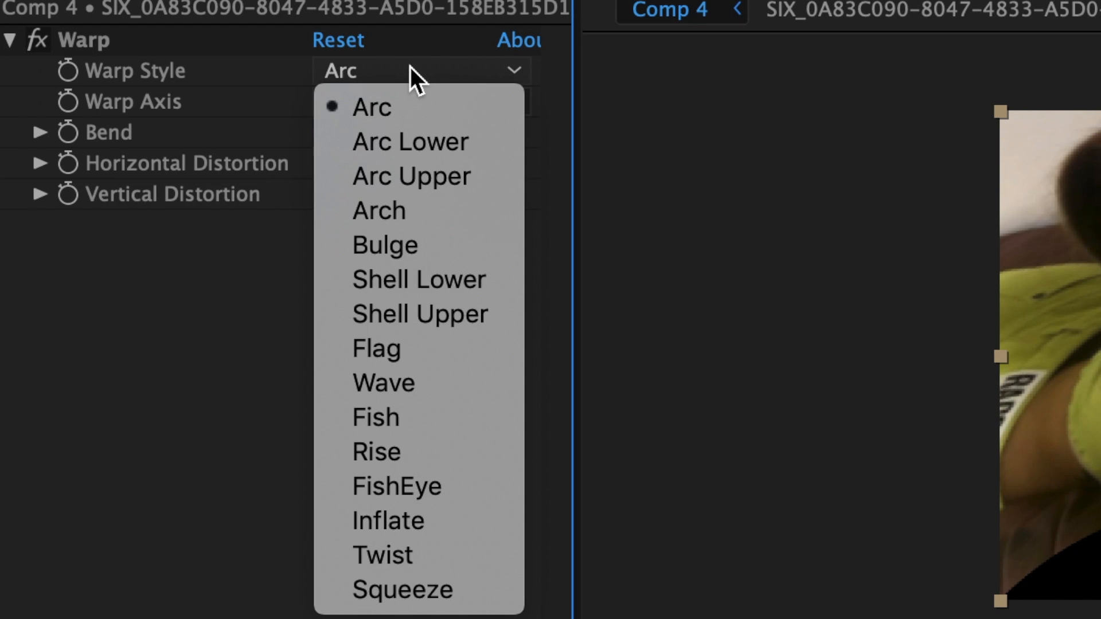
left_click(407, 563)
left_click_drag(363, 207, 466, 227)
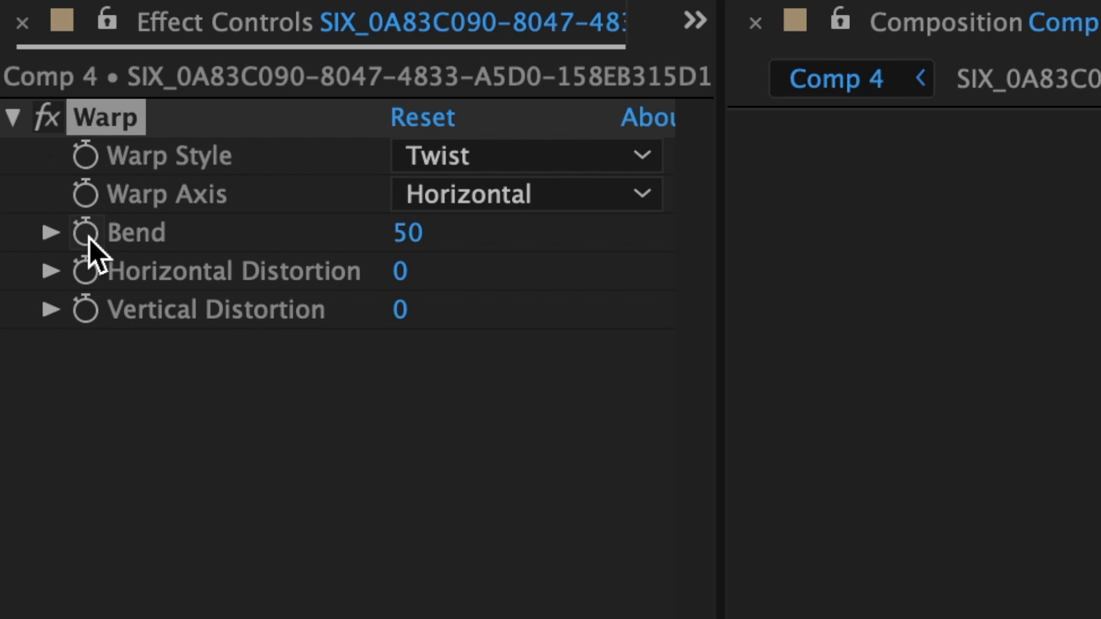
Keyframe the Warp Bend on layer 2 at 0 at 0;00;00;05 and at 80 at 0;00;00;15
left_click(87, 236)
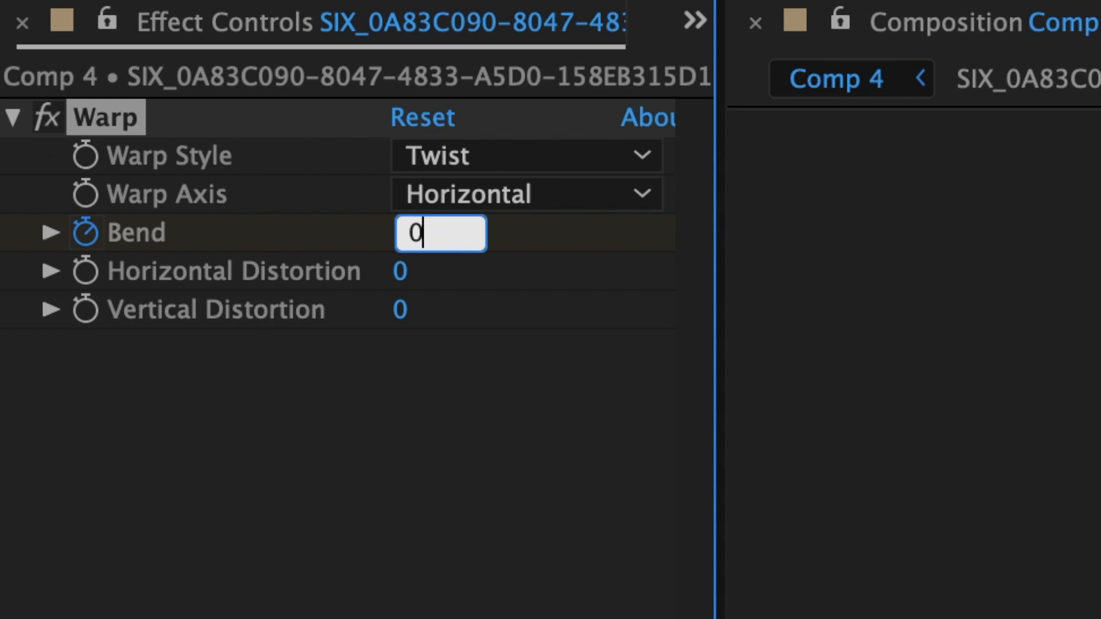
key("Return")
key("shift+Page_Down")
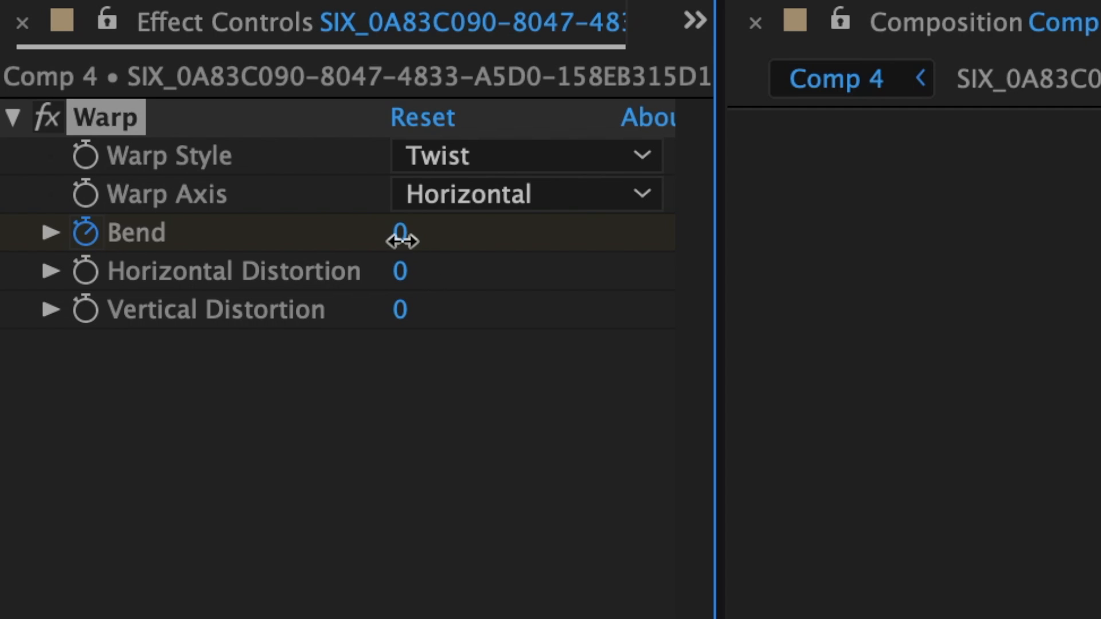
left_click(401, 232)
type("80")
key("Return")
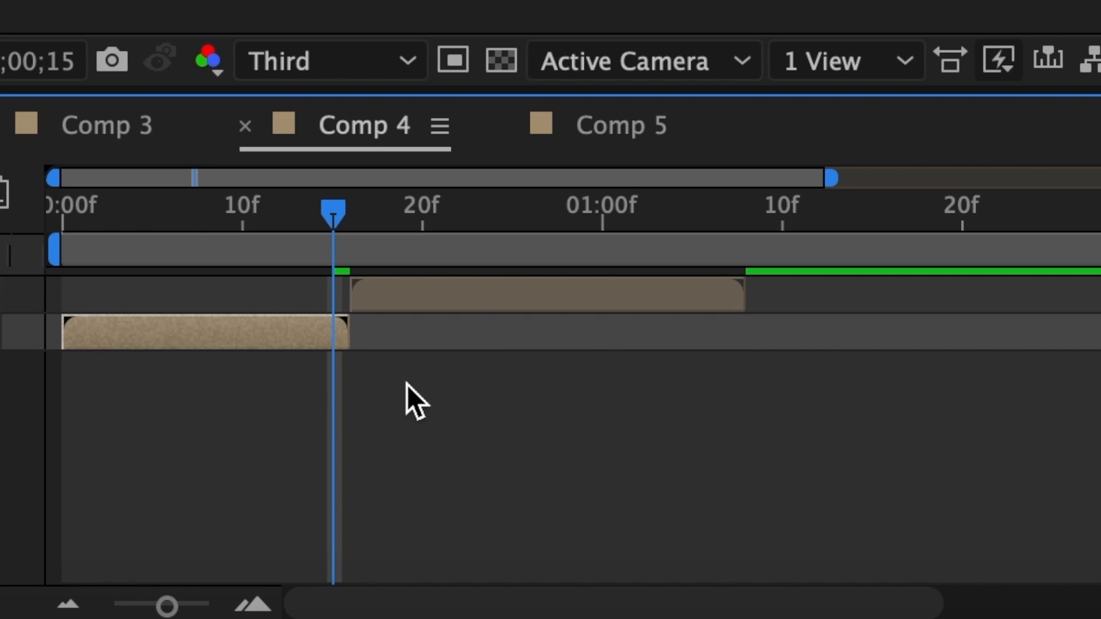
Apply Easy Ease to both Bend keyframes of layer 2 and show their speed graph
key("u")
left_click_drag(408, 384, 120, 404)
right_click(152, 407)
mouse_move(223, 583)
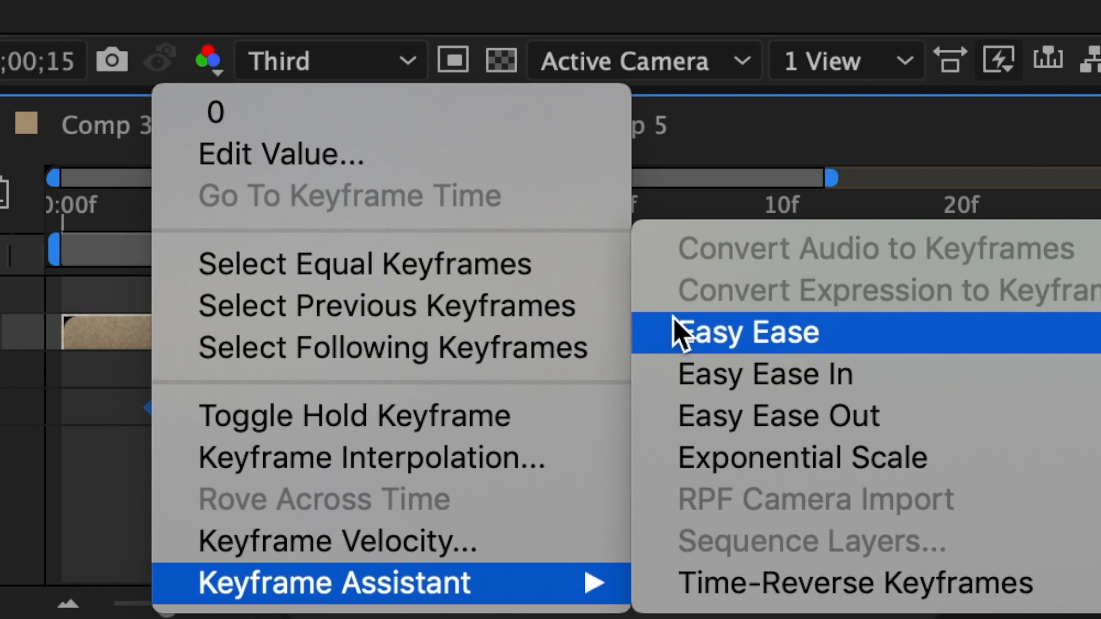
left_click(631, 337)
left_click(286, 177)
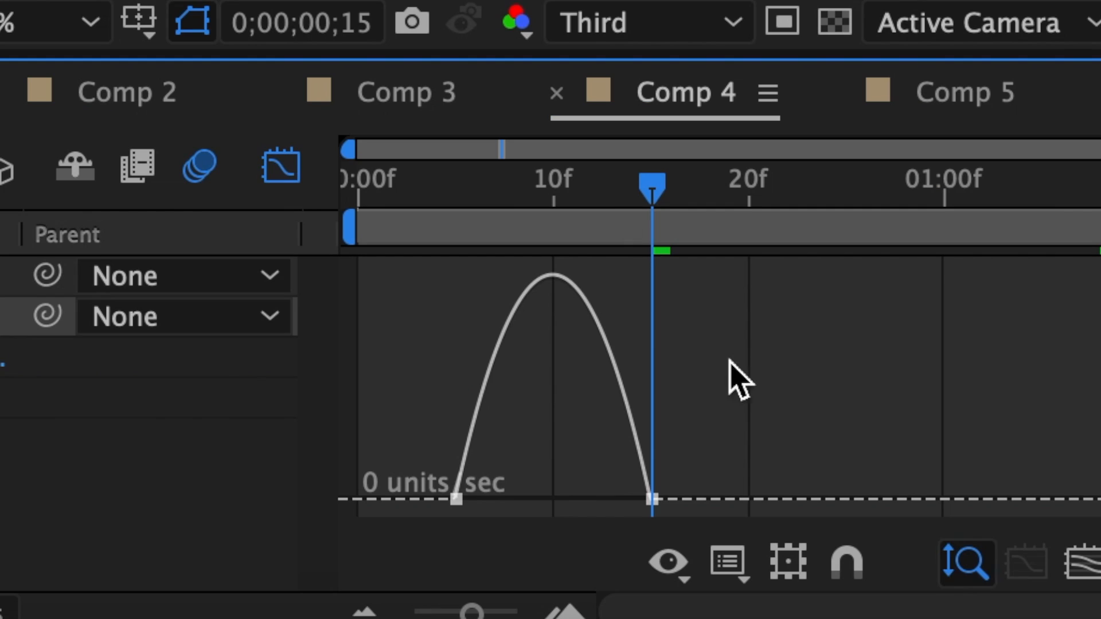
Pull the influence handles on layer 2's Bend speed graph toward the last keyframe
left_click(650, 498)
left_click_drag(621, 499, 668, 501)
left_click_drag(494, 508, 547, 507)
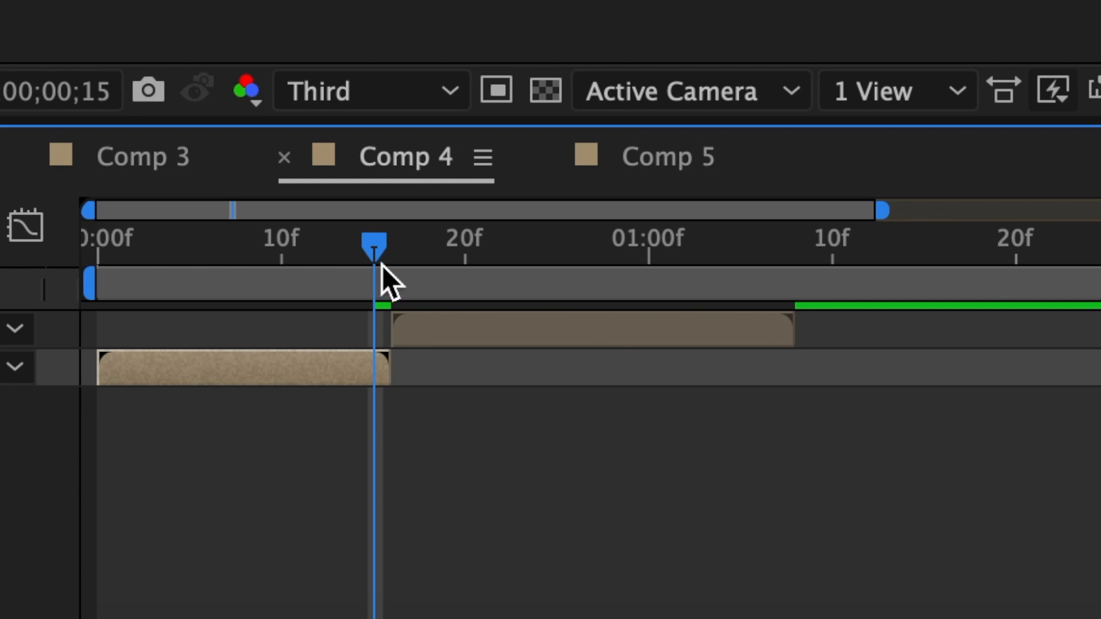
At layer 1's first frame, 0;00;00;16, set the Warp Style of its Warp effect to Twist
left_click_drag(659, 204, 692, 253)
left_click(418, 322)
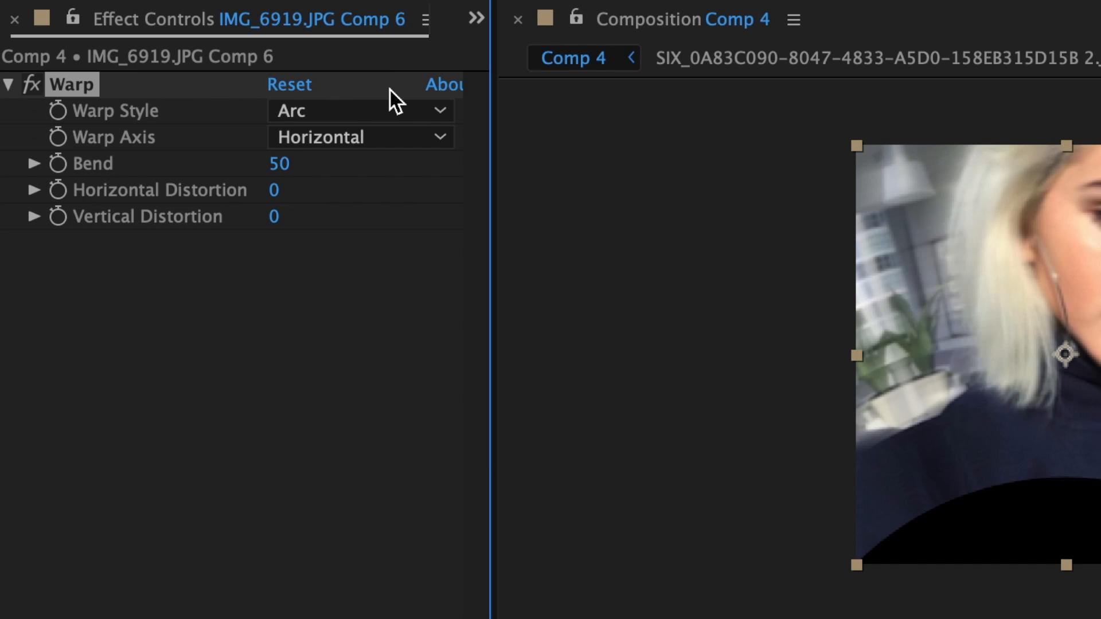
left_click(389, 105)
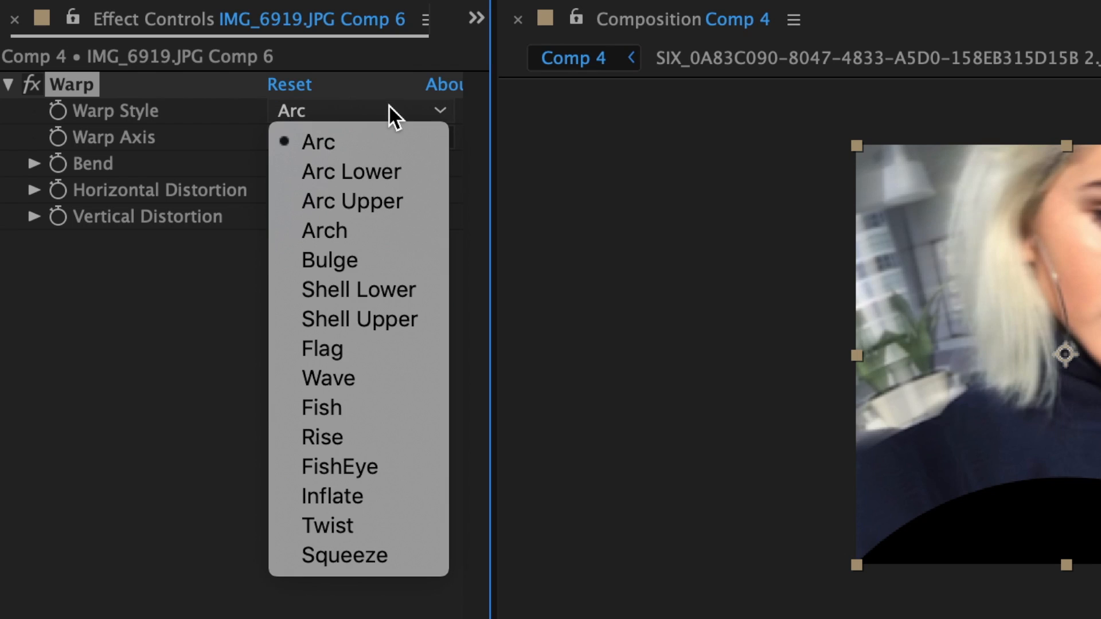
left_click(363, 518)
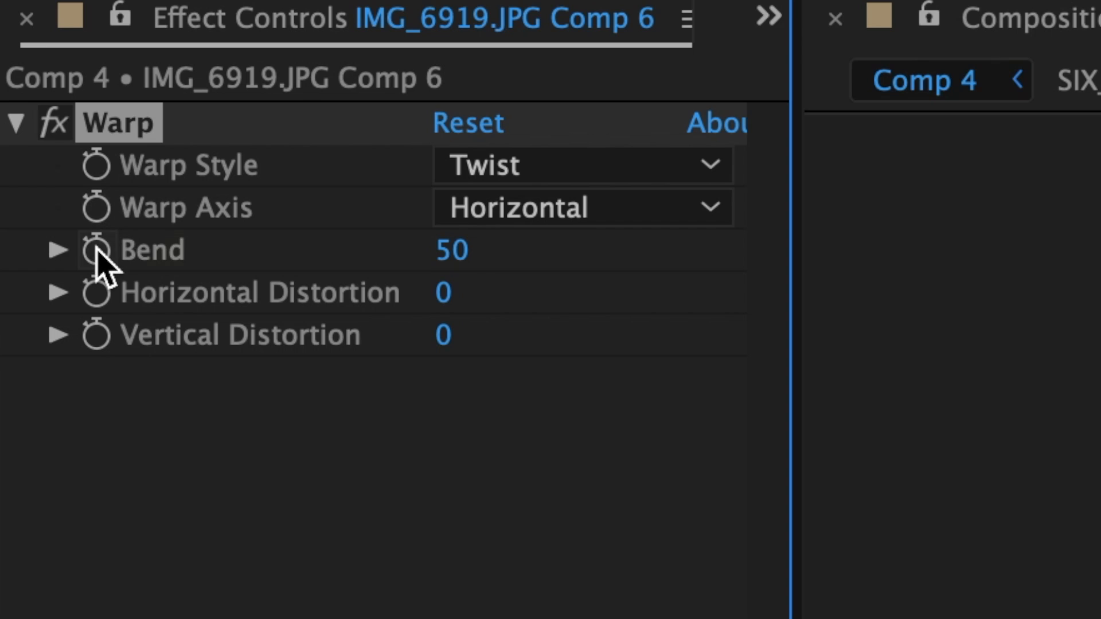
Keyframe the Warp Bend on layer 1 at -80 at 0;00;00;16 and at 0 at 0;00;01;06
left_click(97, 250)
left_click(456, 250)
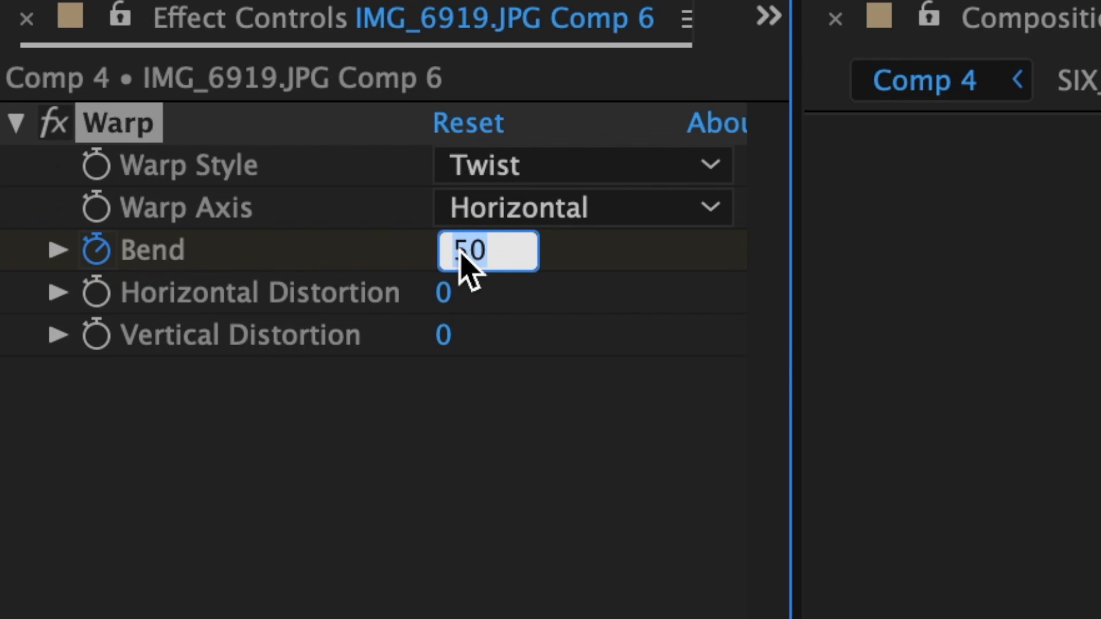
type("-")
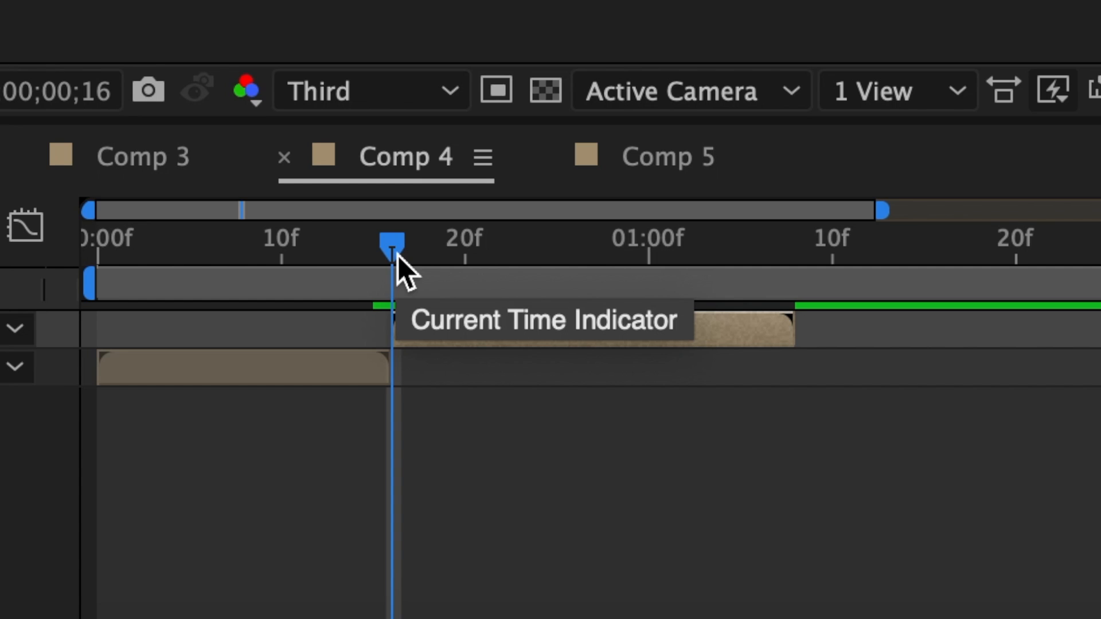
left_click_drag(396, 254, 752, 314)
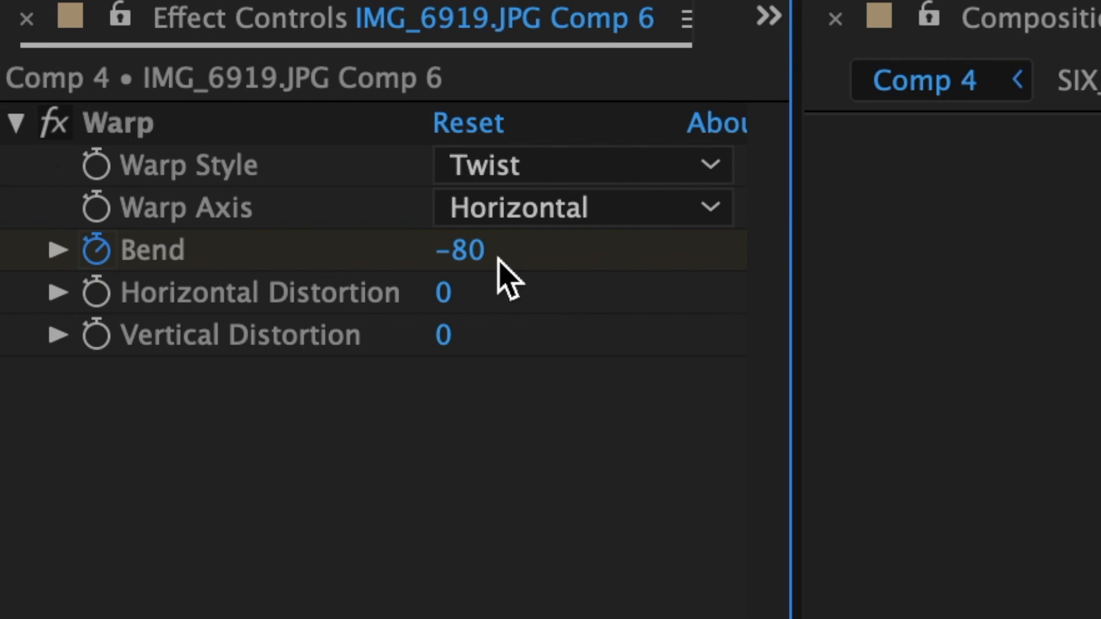
left_click(475, 252)
type("0")
key("Return")
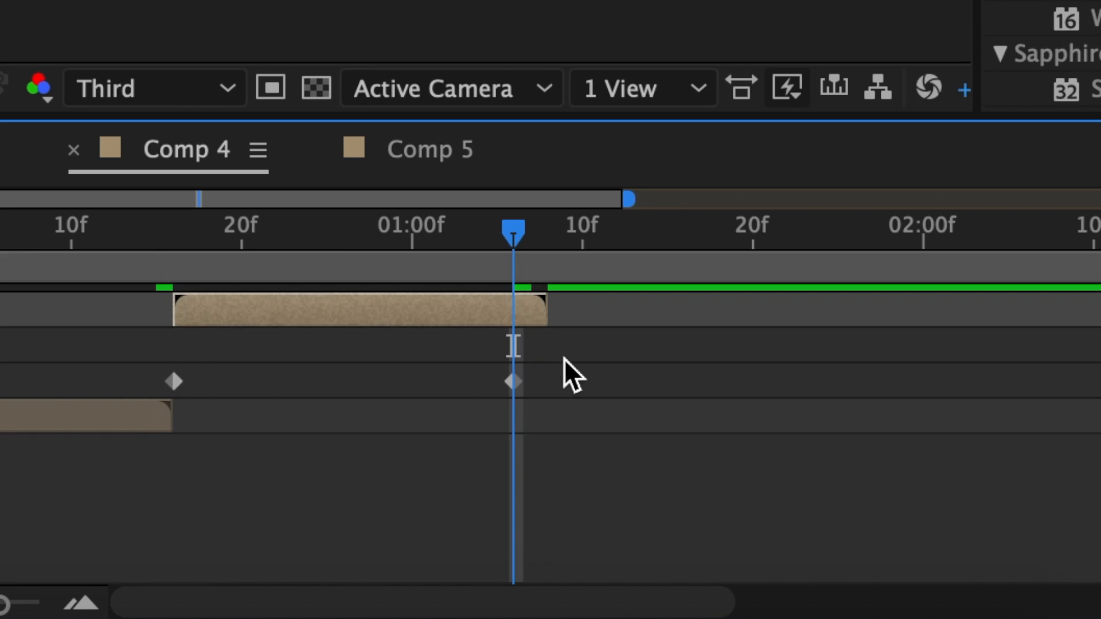
Apply Easy Ease to both Bend keyframes of layer 1
left_click_drag(565, 362, 174, 378)
right_click(174, 378)
mouse_move(344, 580)
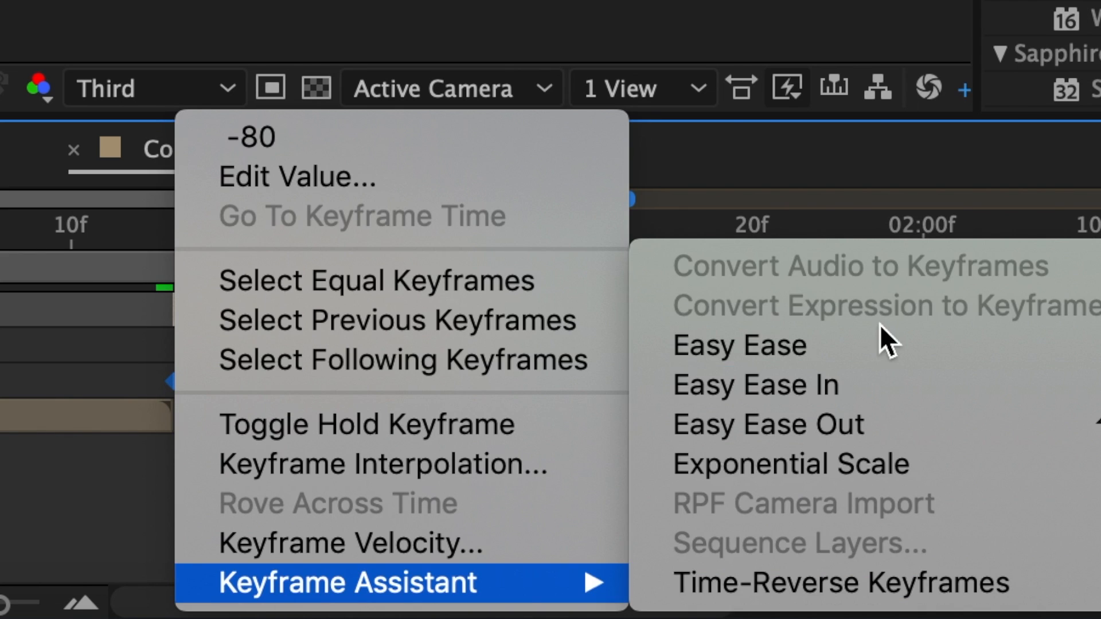
left_click(882, 339)
Show the speed graph of layer 1's Bend keyframes and reshape its curve with the influence handles
left_click(25, 212)
left_click(439, 385)
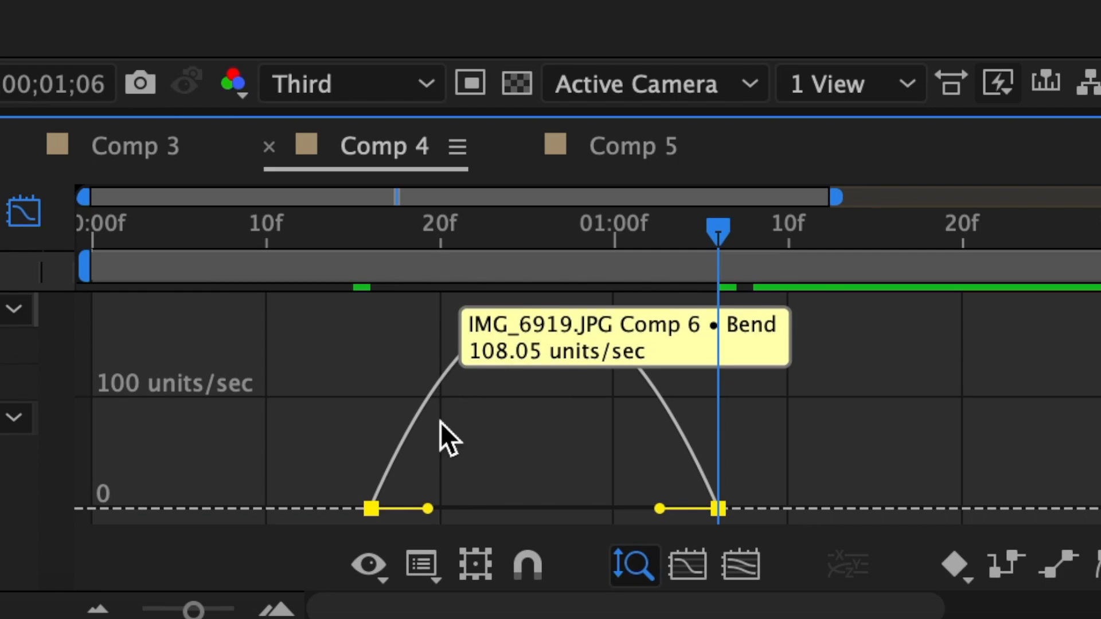
left_click_drag(428, 508, 627, 504)
left_click_drag(569, 506, 545, 511)
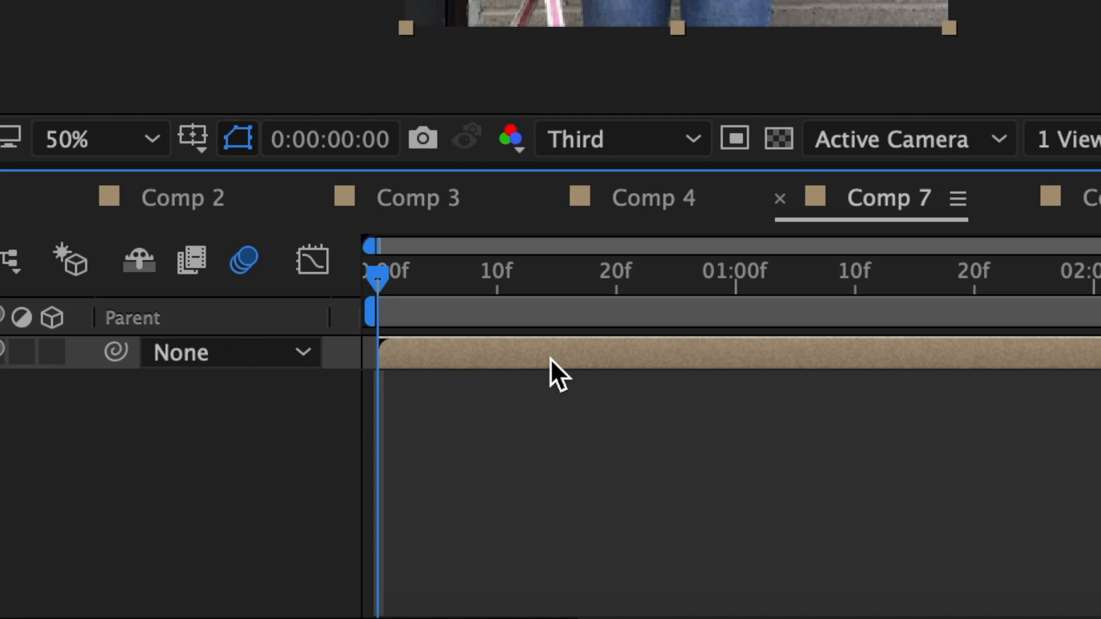
Duplicate the photo layer in Comp 7 and trace a closed Pen tool mask around the woman's outline on the top copy
key("ctrl+d")
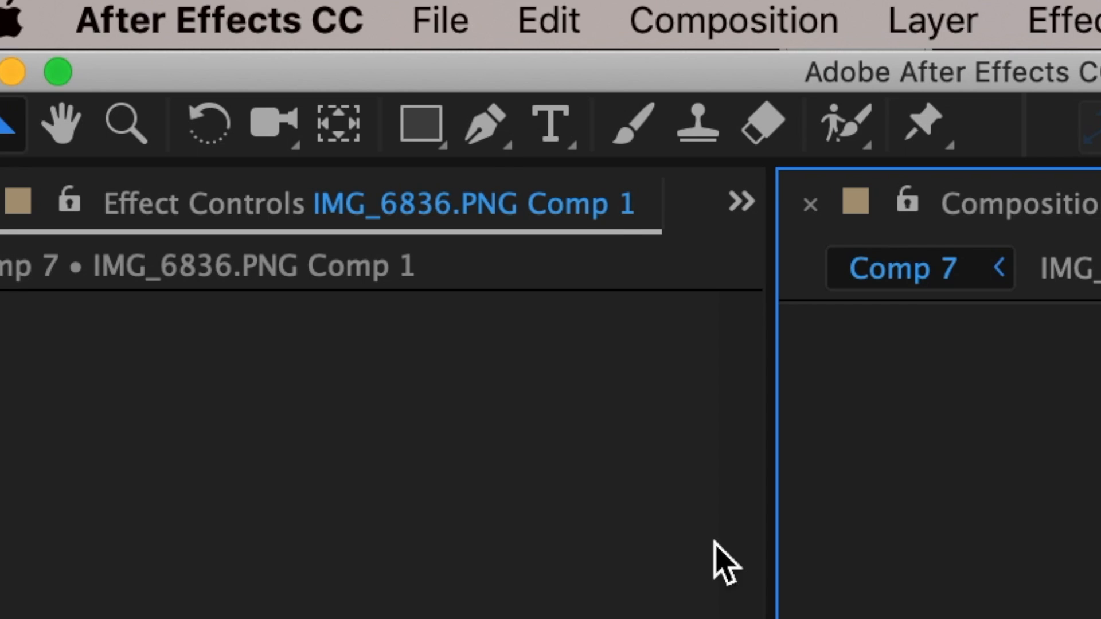
left_click(486, 126)
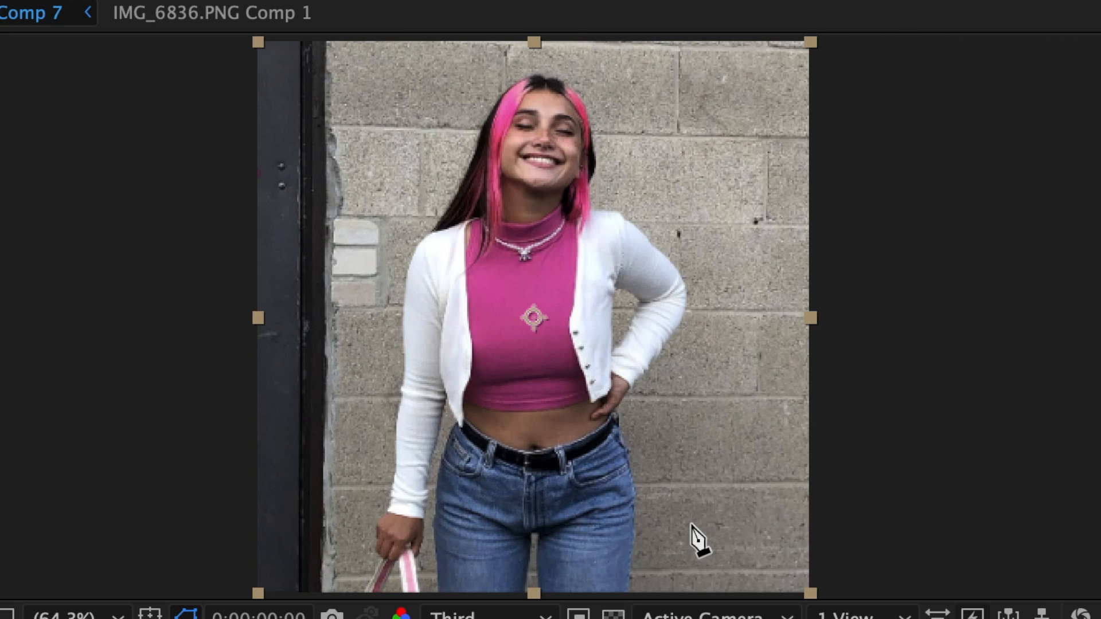
left_click(627, 591)
left_click(631, 563)
left_click(633, 532)
left_click(636, 497)
left_click(630, 466)
left_click(624, 438)
left_click(616, 415)
left_click(627, 390)
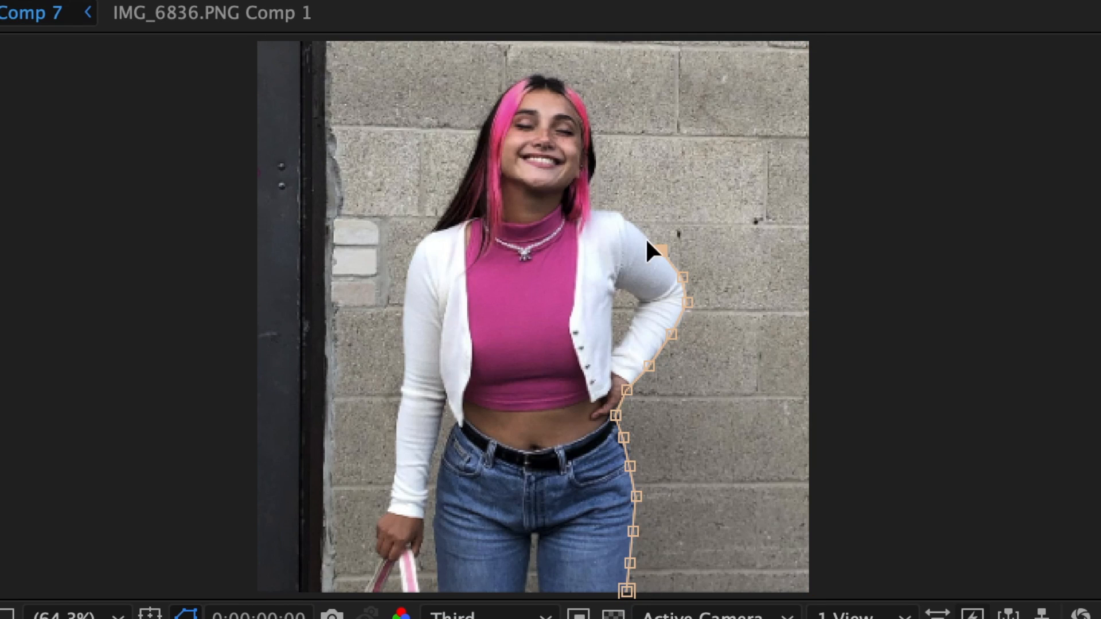
left_click(553, 76)
left_click(503, 92)
left_click(458, 190)
left_click(428, 232)
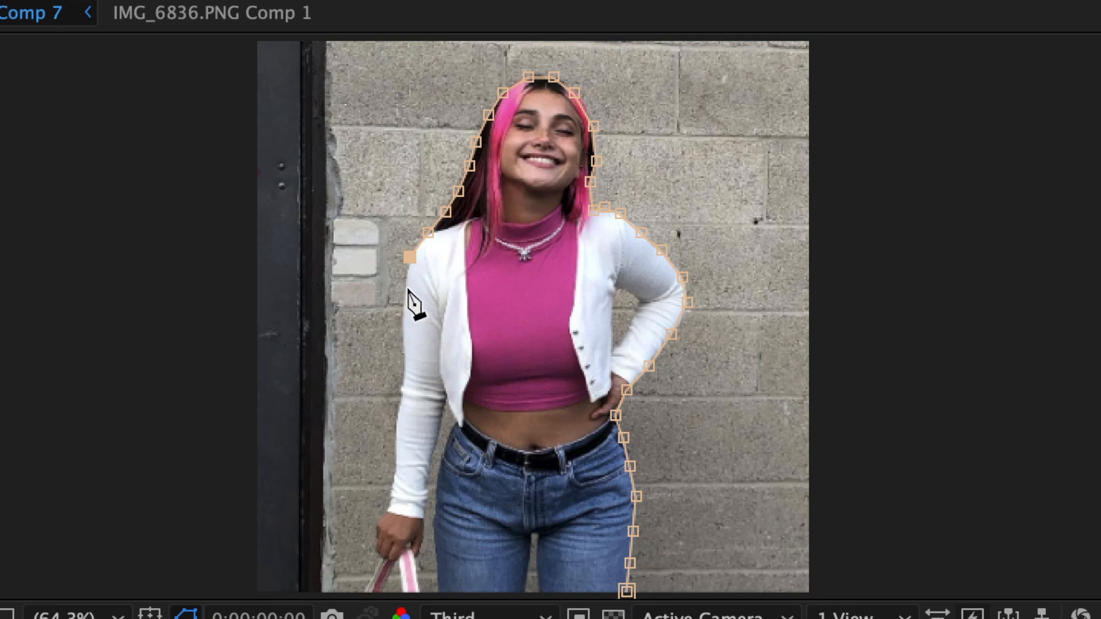
left_click(404, 289)
left_click(403, 379)
left_click(395, 436)
left_click(392, 485)
left_click(385, 514)
left_click(374, 536)
left_click(363, 592)
left_click(420, 591)
left_click(415, 551)
left_click(427, 496)
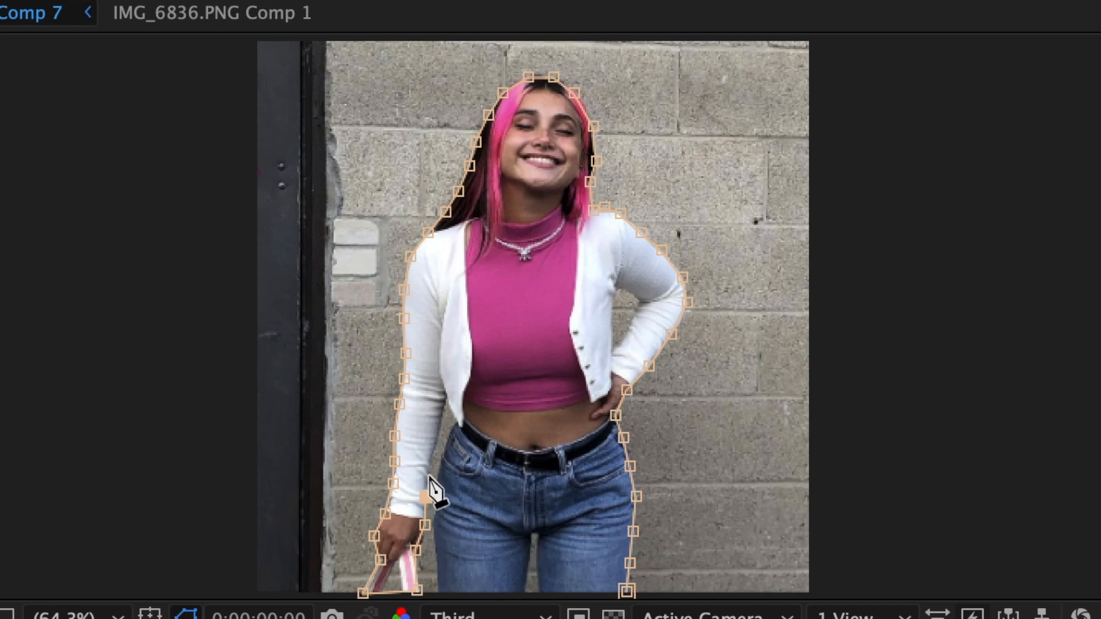
left_click(436, 441)
left_click(445, 394)
left_click(458, 423)
left_click(450, 442)
left_click(453, 474)
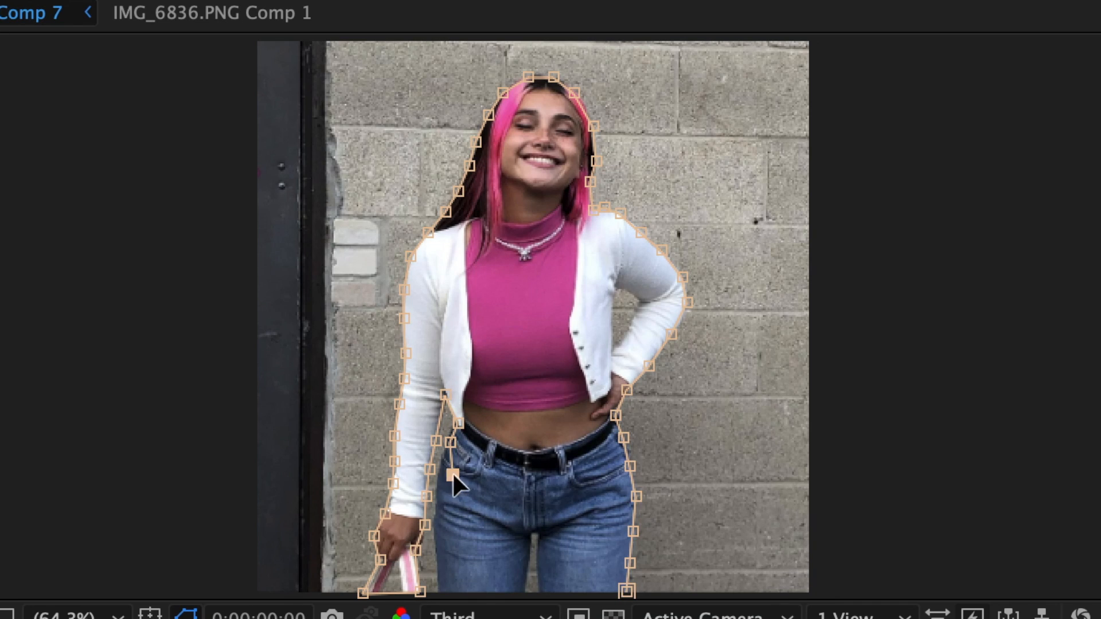
left_click(440, 592)
left_click(525, 589)
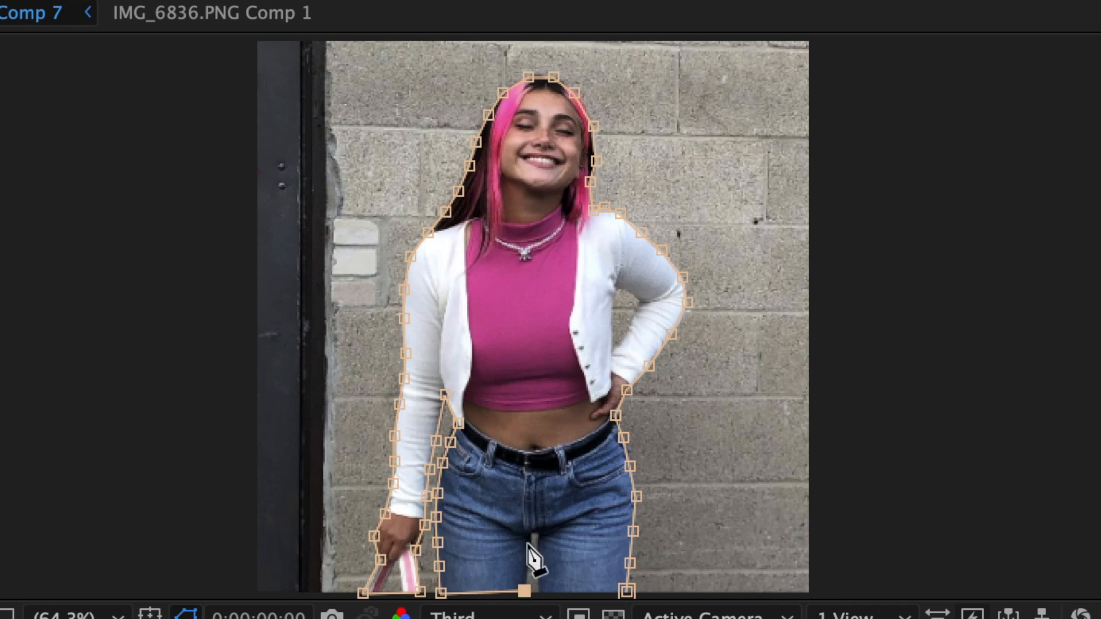
left_click(532, 529)
left_click(539, 536)
left_click(540, 566)
left_click(543, 595)
left_click(627, 591)
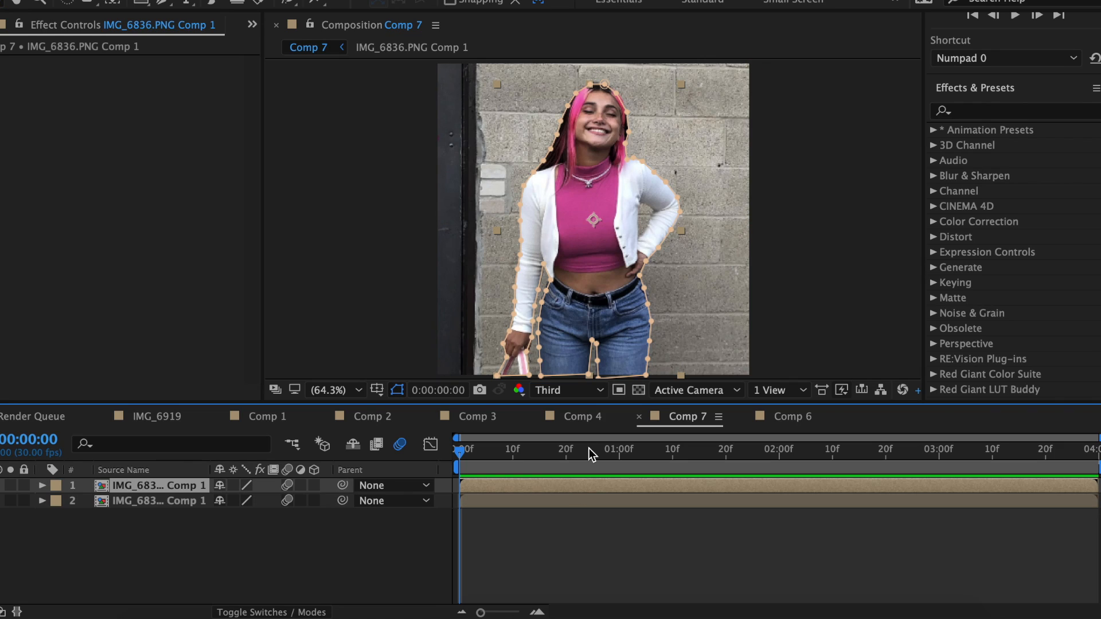
Apply Camera Lens Blur to layer 2 in Comp 7 with a Blur Radius of 8
left_click(600, 503)
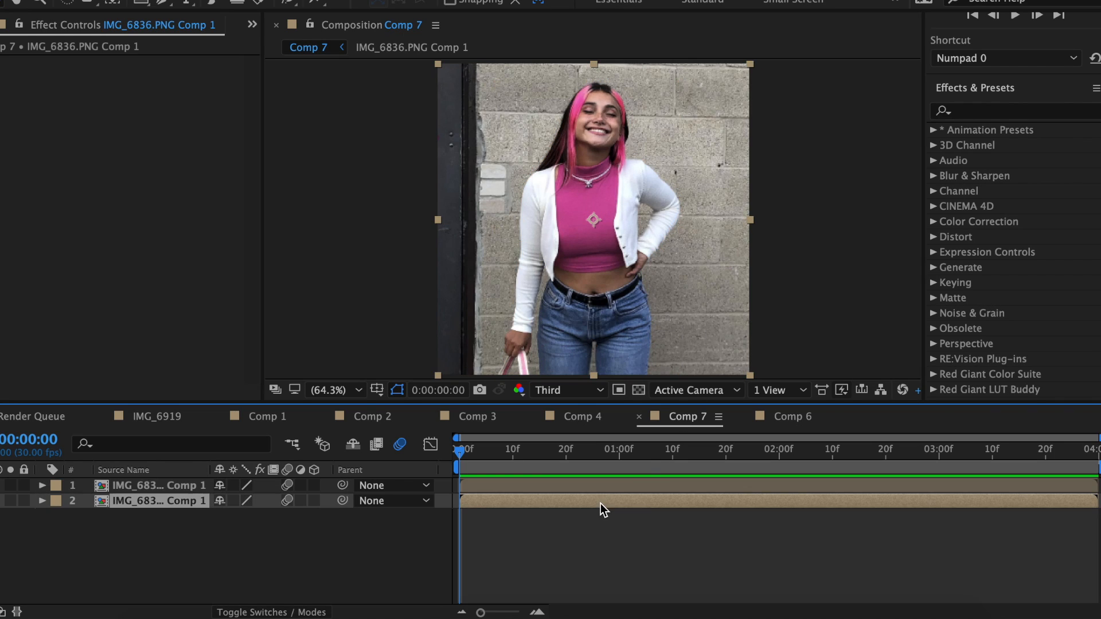
left_click(1001, 115)
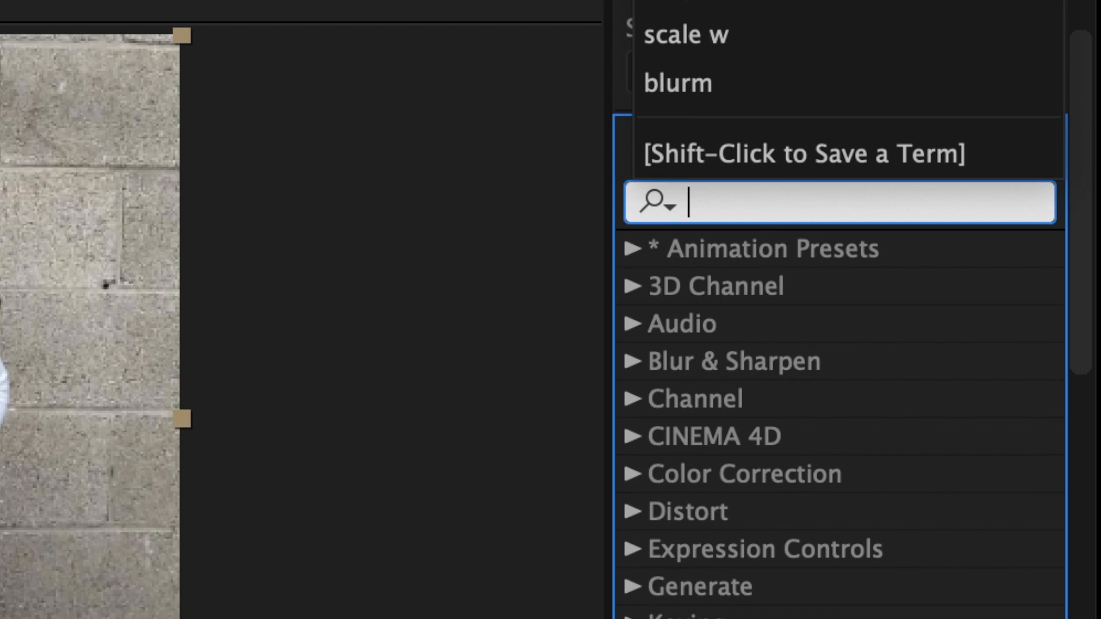
type("camera")
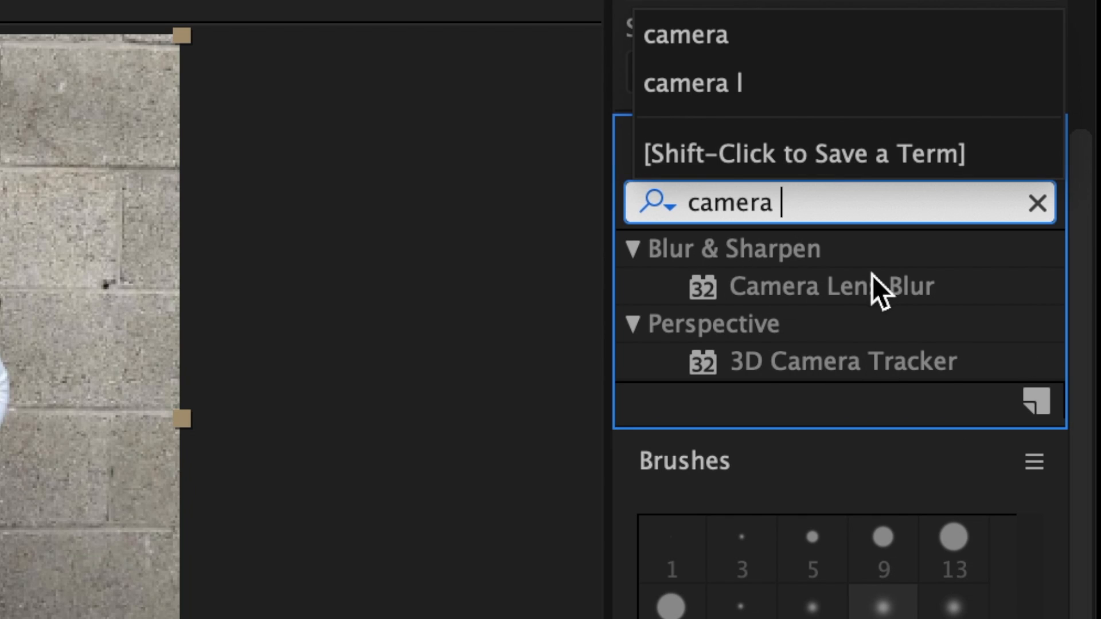
left_click_drag(878, 288, 0, 618)
left_click_drag(562, 494, 562, 494)
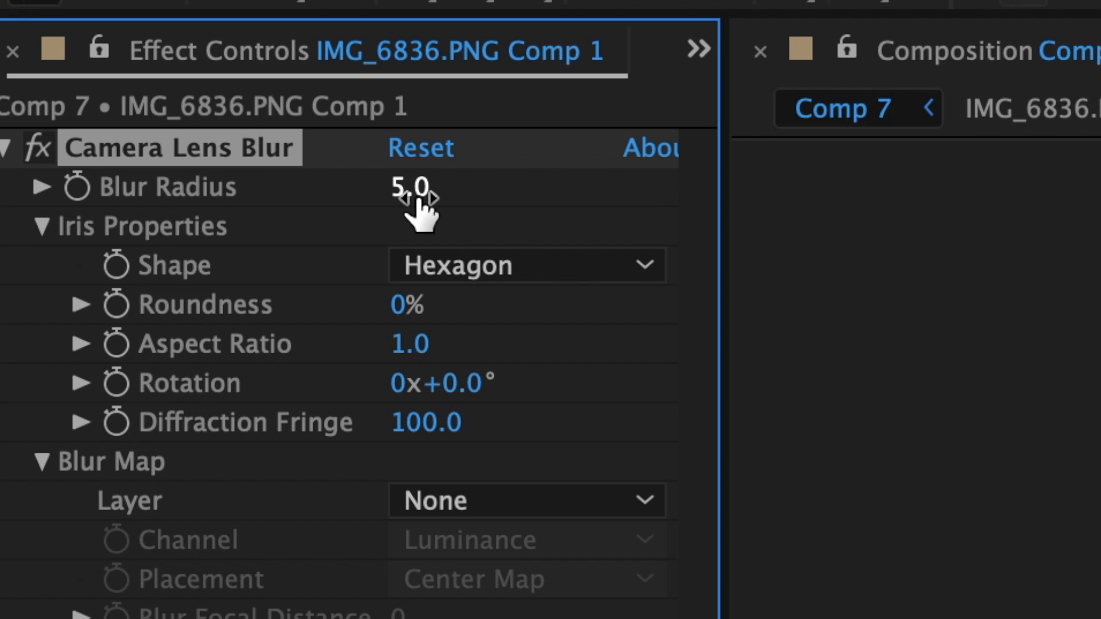
left_click(145, 79)
type("8")
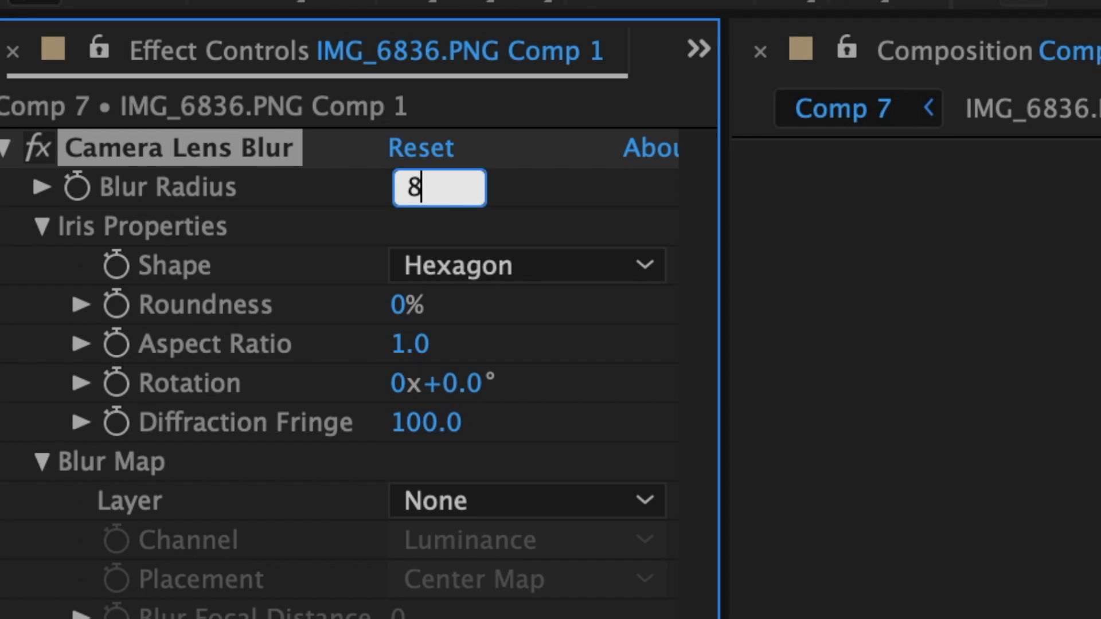
key("Return")
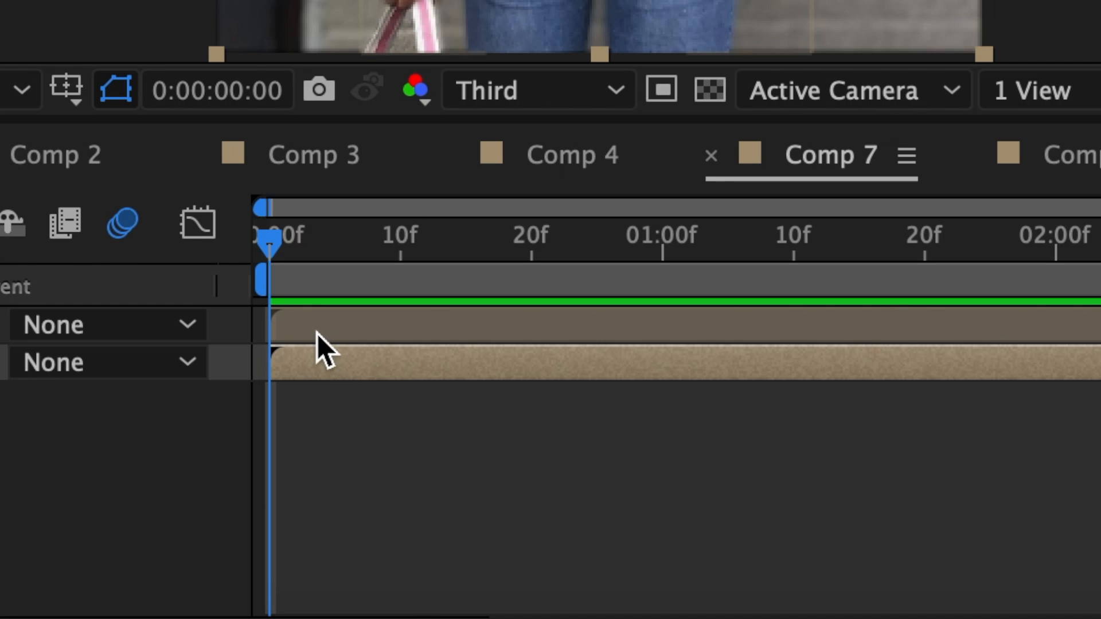
Show the mask properties of layer 1 and set the Mask Feather of Mask 1 to 5 pixels
left_click(312, 328)
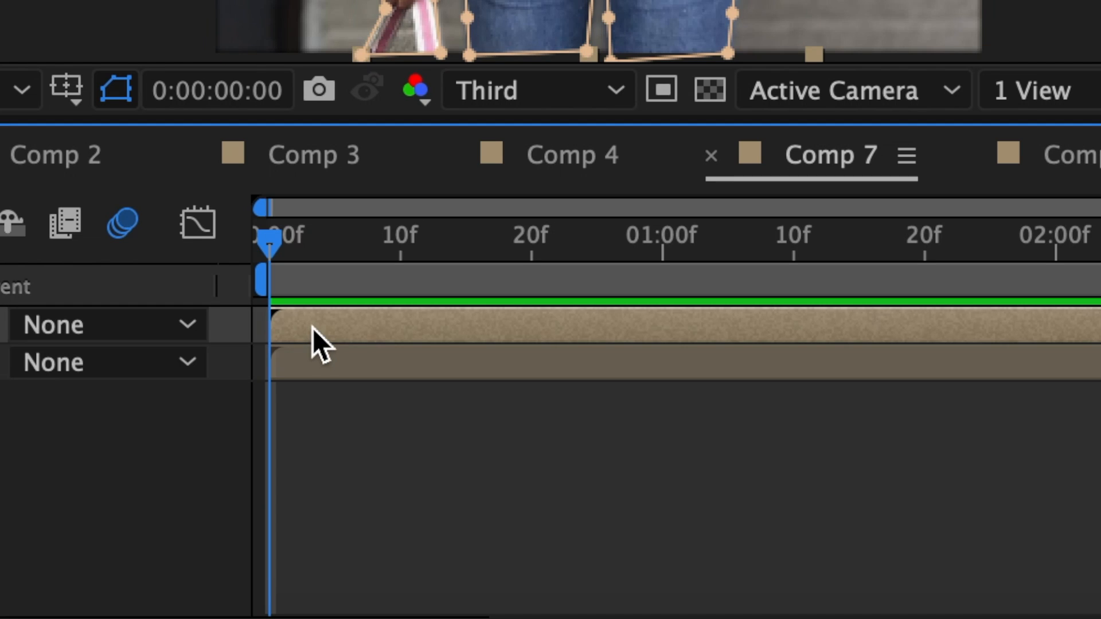
key("m")
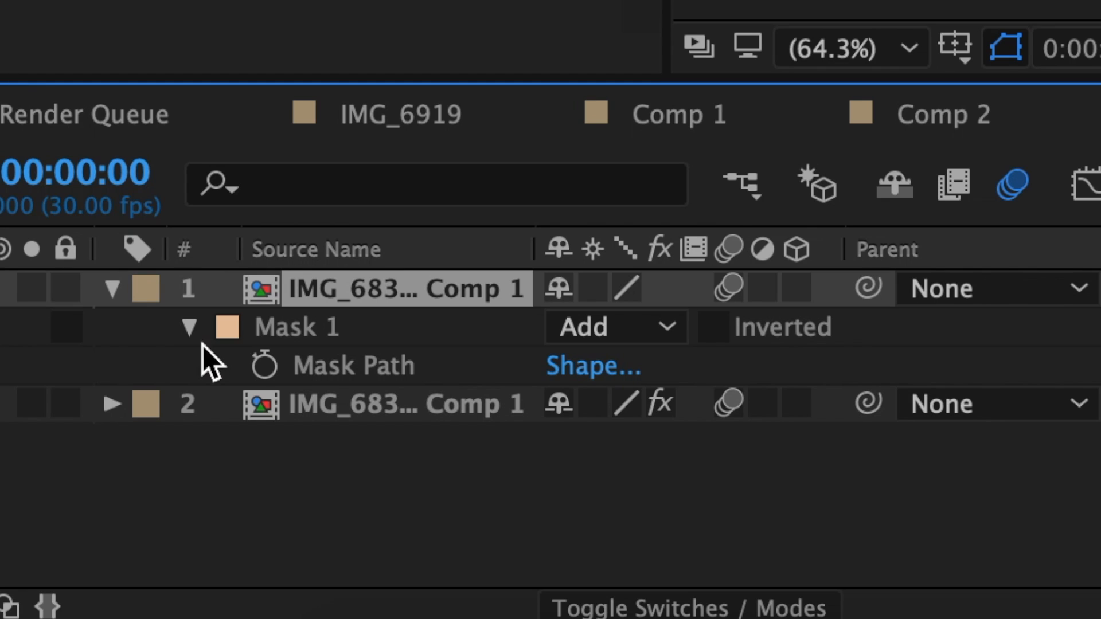
left_click(191, 330)
left_click(191, 329)
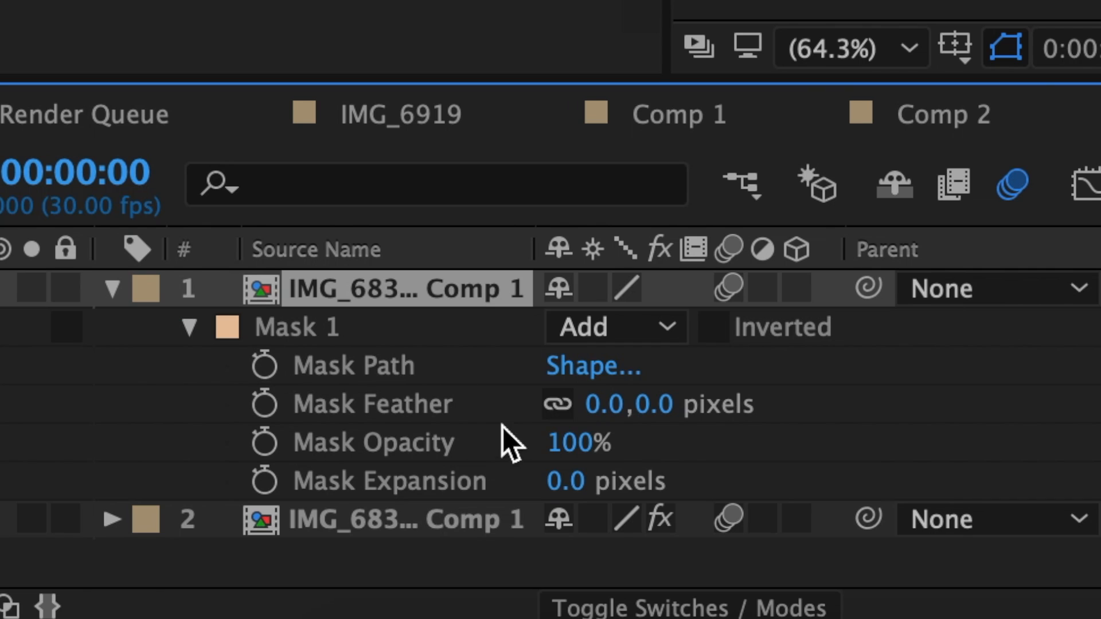
left_click(600, 405)
type("5")
key("Return")
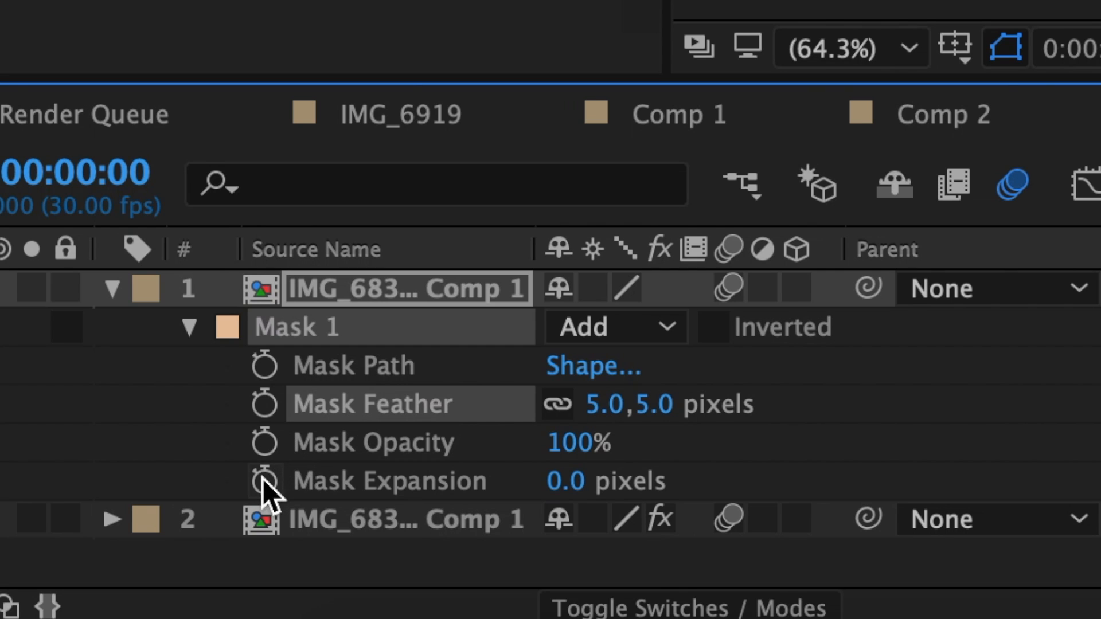
Keyframe the Mask Expansion of Mask 1 at -150 pixels at 0:00:00:00 and at 0 pixels at 0:00:00:29
left_click(264, 481)
left_click(564, 481)
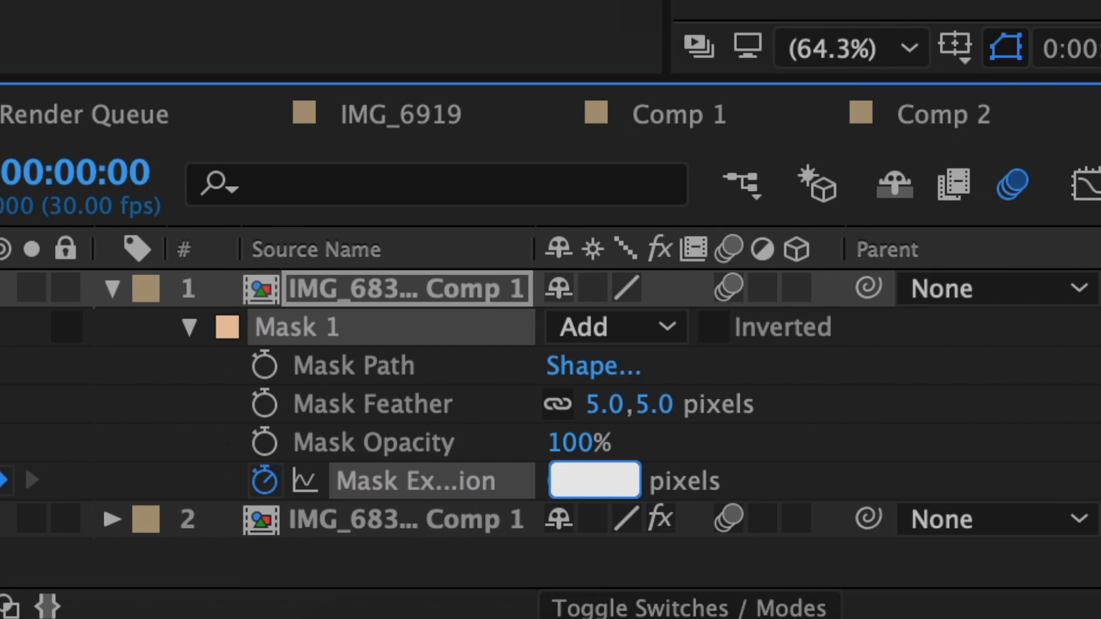
type("-150")
key("Return")
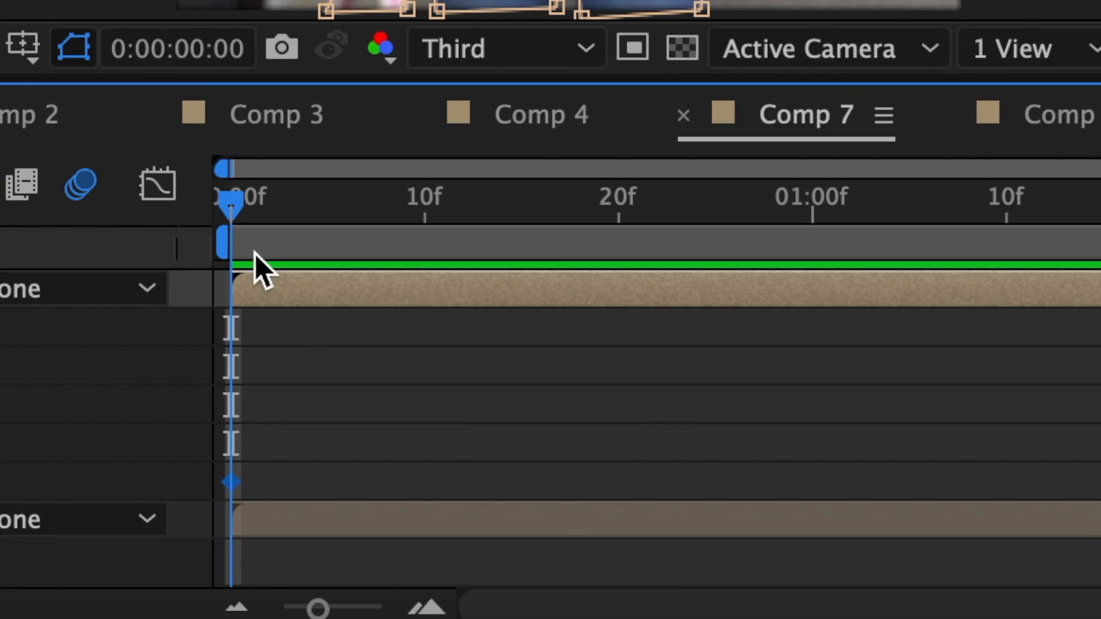
left_click_drag(249, 216, 786, 241)
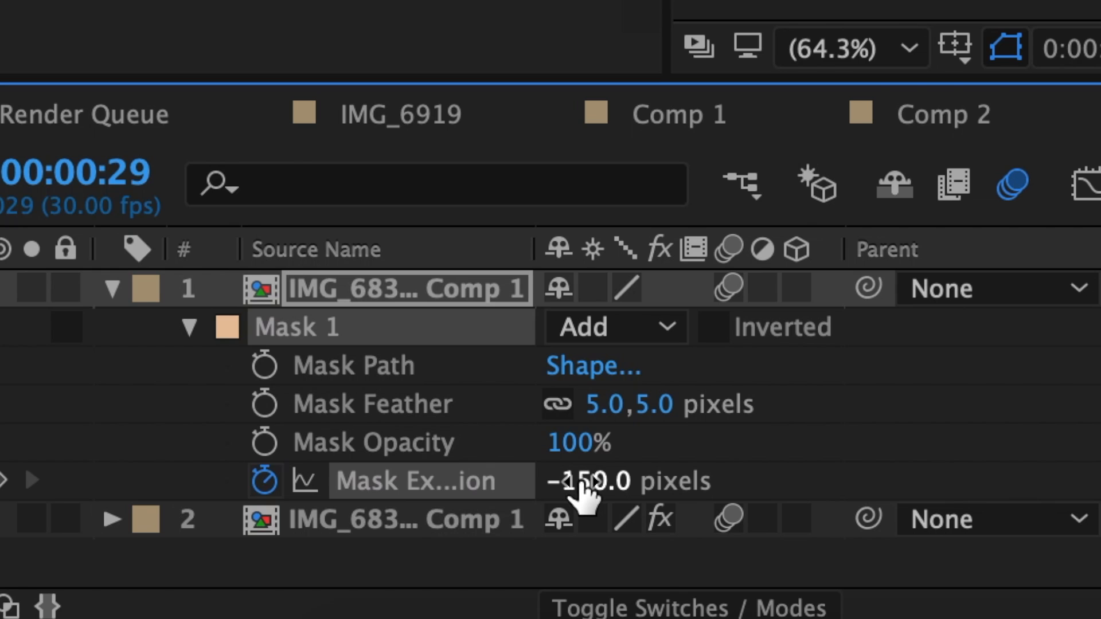
left_click(583, 481)
type("0")
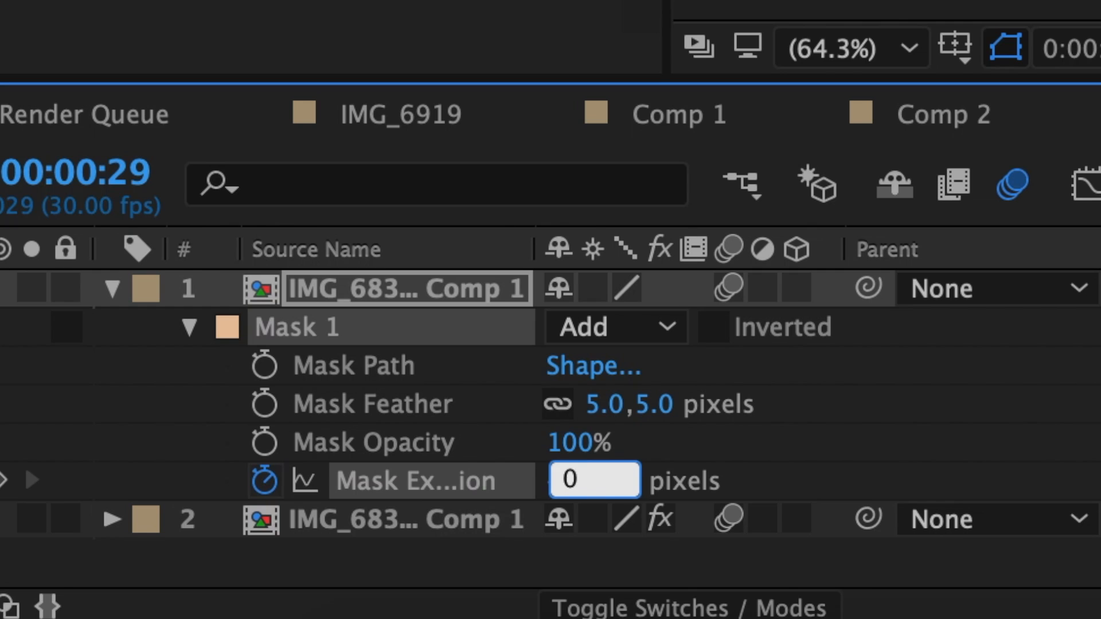
key("Return")
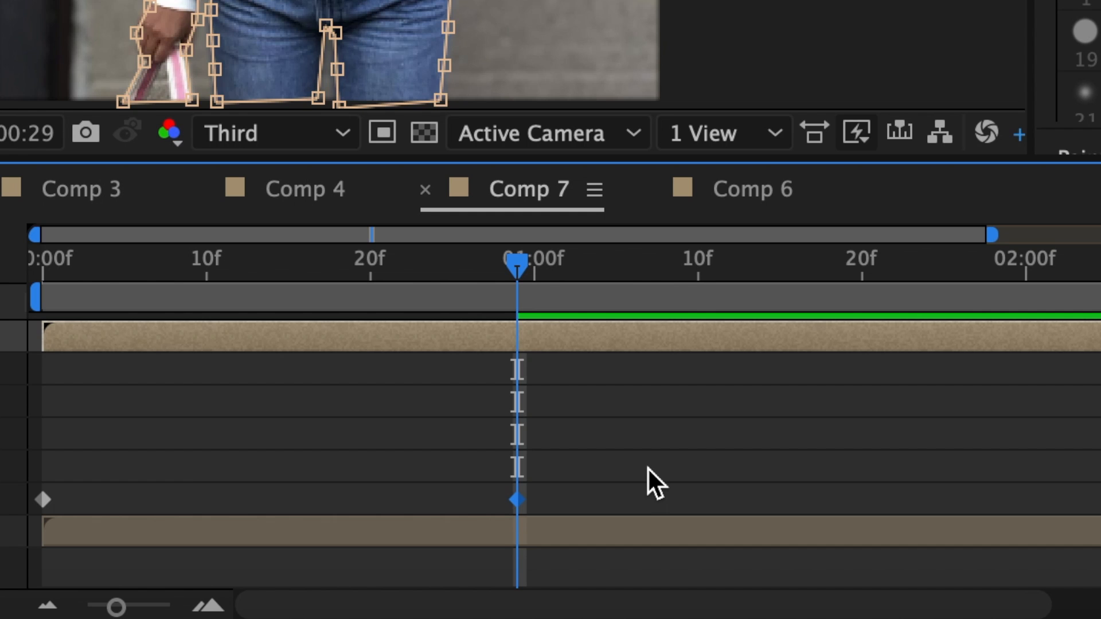
Apply Easy Ease to both Mask Expansion keyframes of layer 1 in Comp 7
left_click_drag(649, 482, 46, 492)
right_click(46, 495)
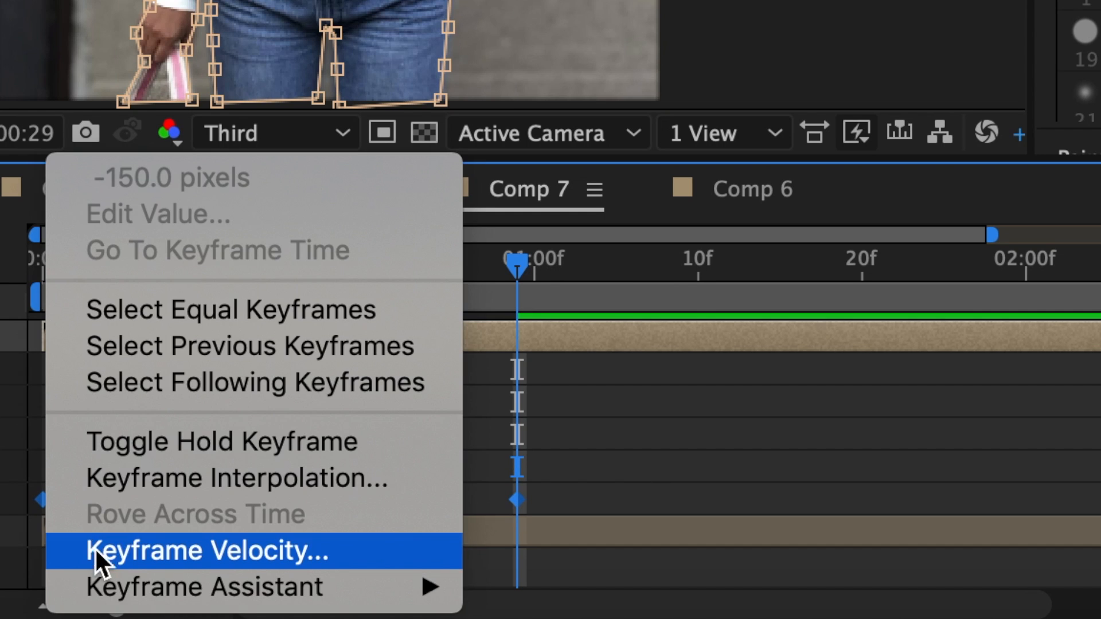
left_click(722, 368)
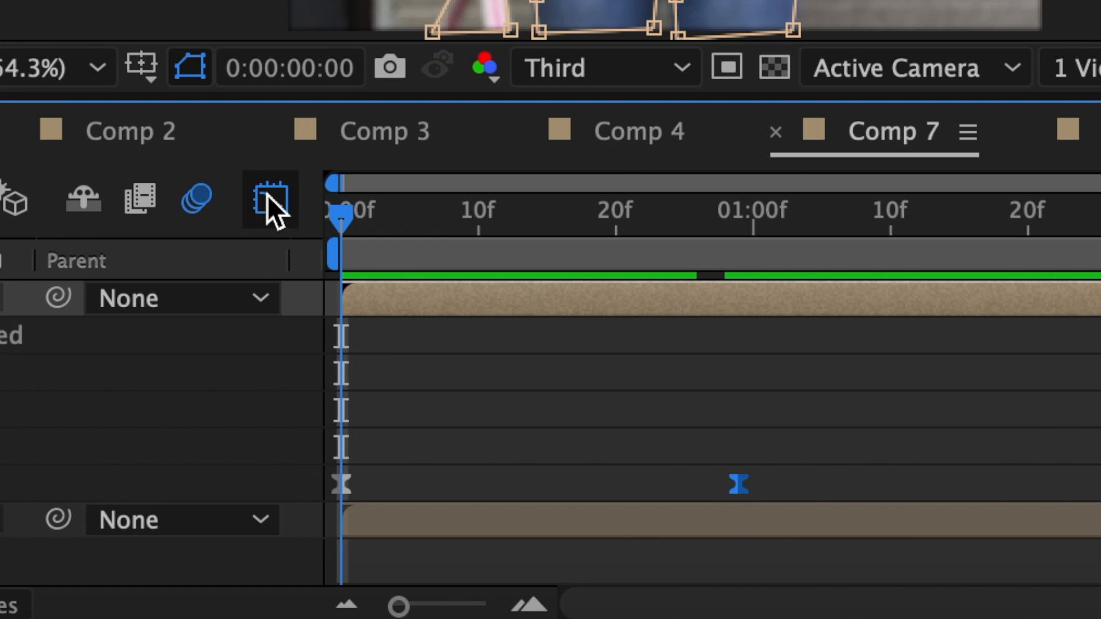
Reshape the Mask Expansion speed graph so it peaks sharply at the first keyframe and eases out gradually, and close the graph
left_click(268, 199)
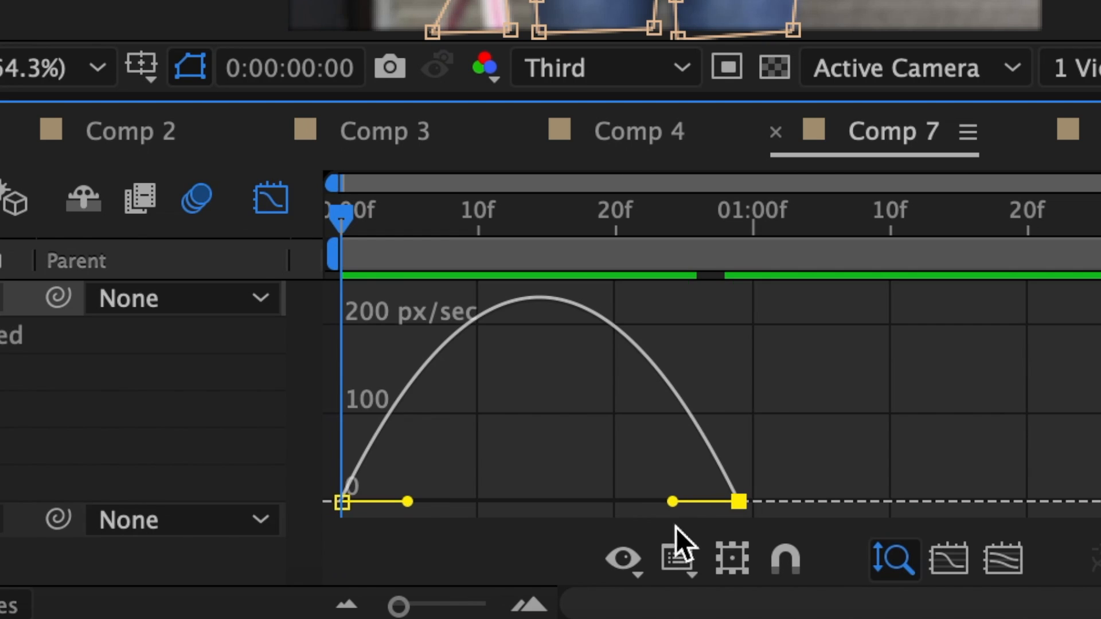
left_click_drag(405, 501, 347, 503)
left_click_drag(673, 501, 579, 510)
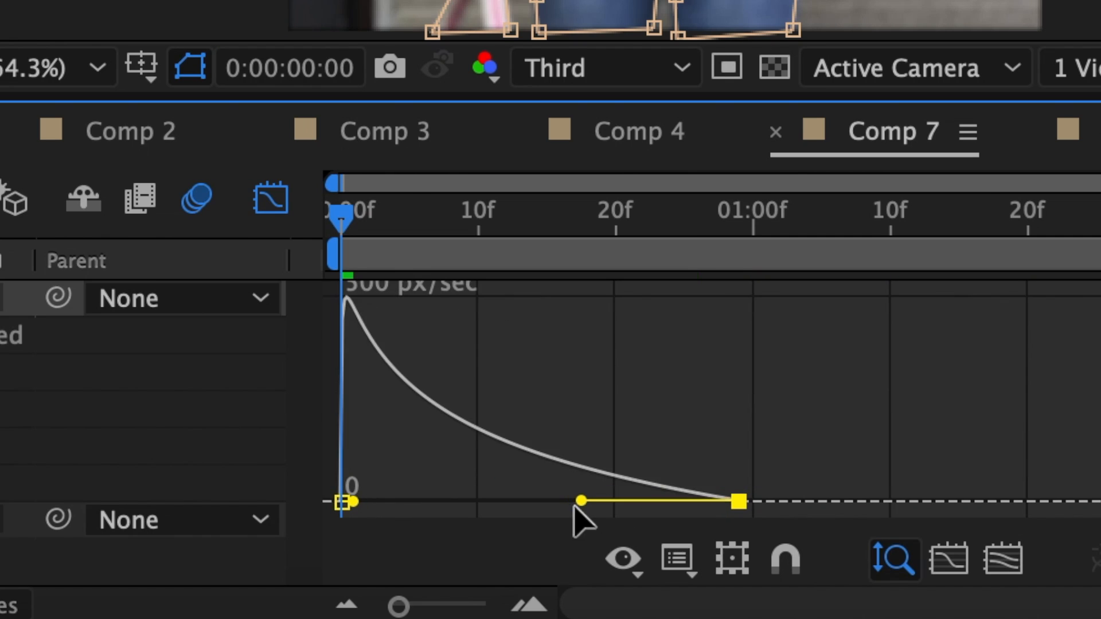
key("shift+F3")
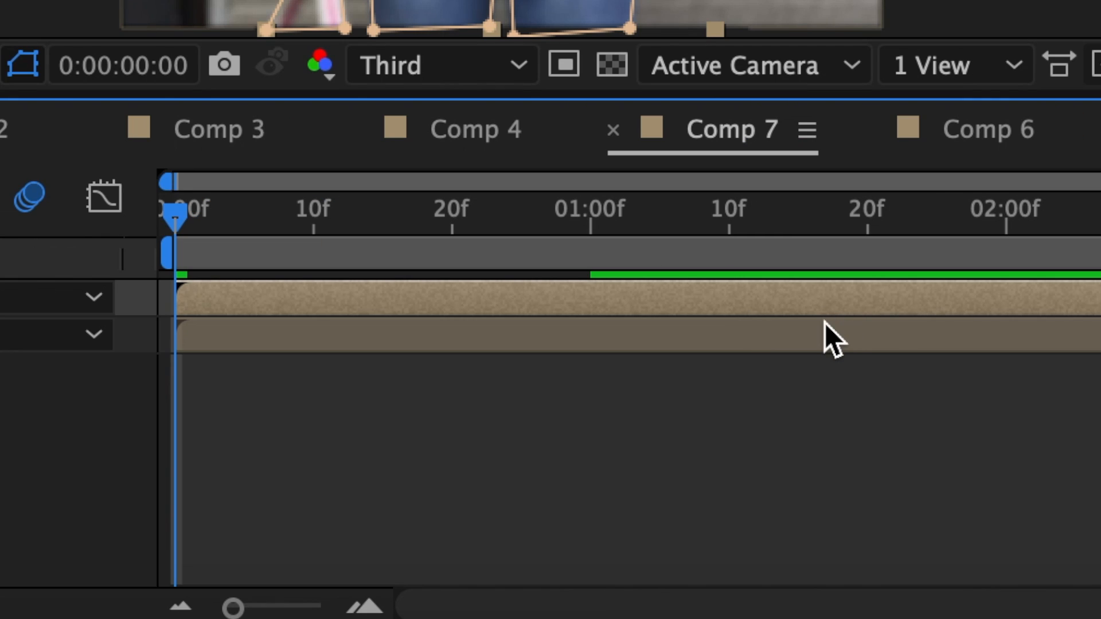
Duplicate the masked layer twice, and shift layer 2 about 2 frames earlier and layer 3 about 4 frames earlier
key("super+d")
key("super+d")
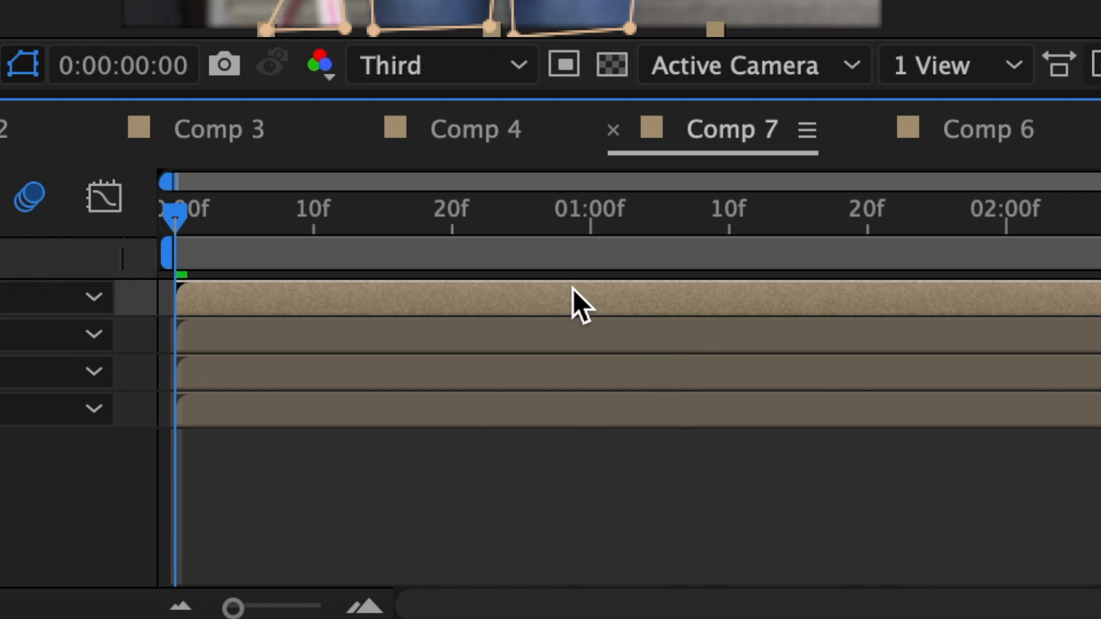
left_click(600, 333)
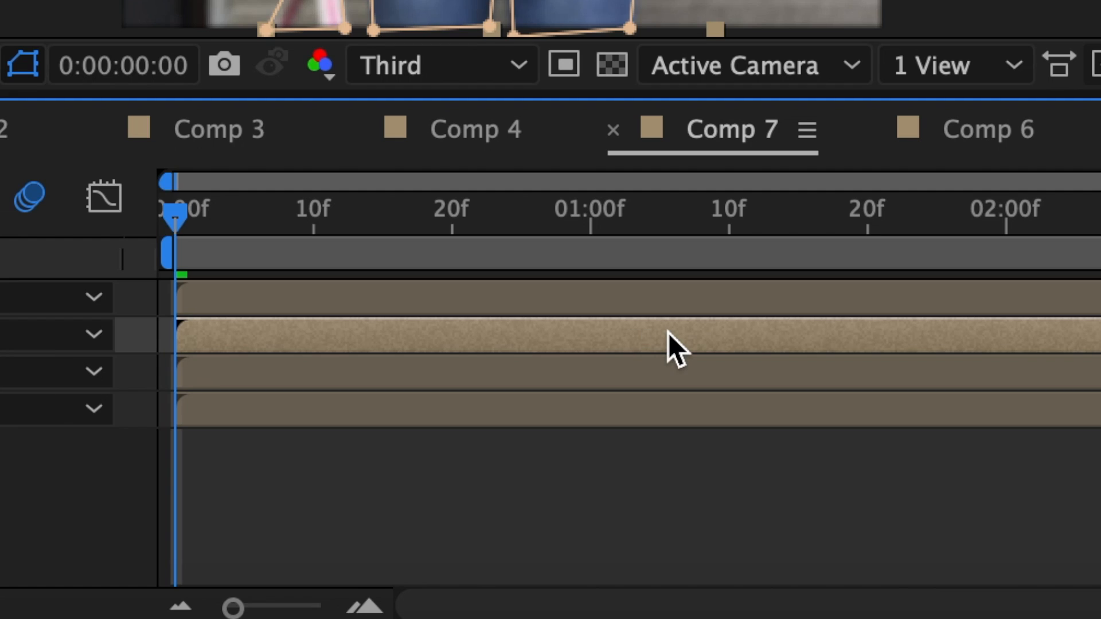
left_click_drag(668, 333, 635, 332)
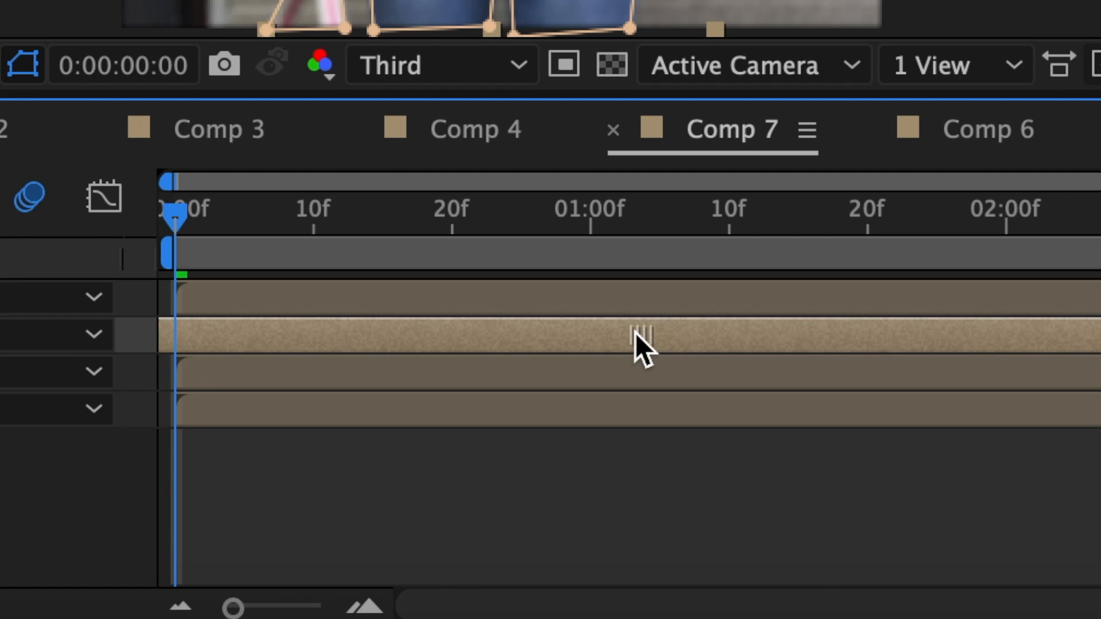
left_click(735, 370)
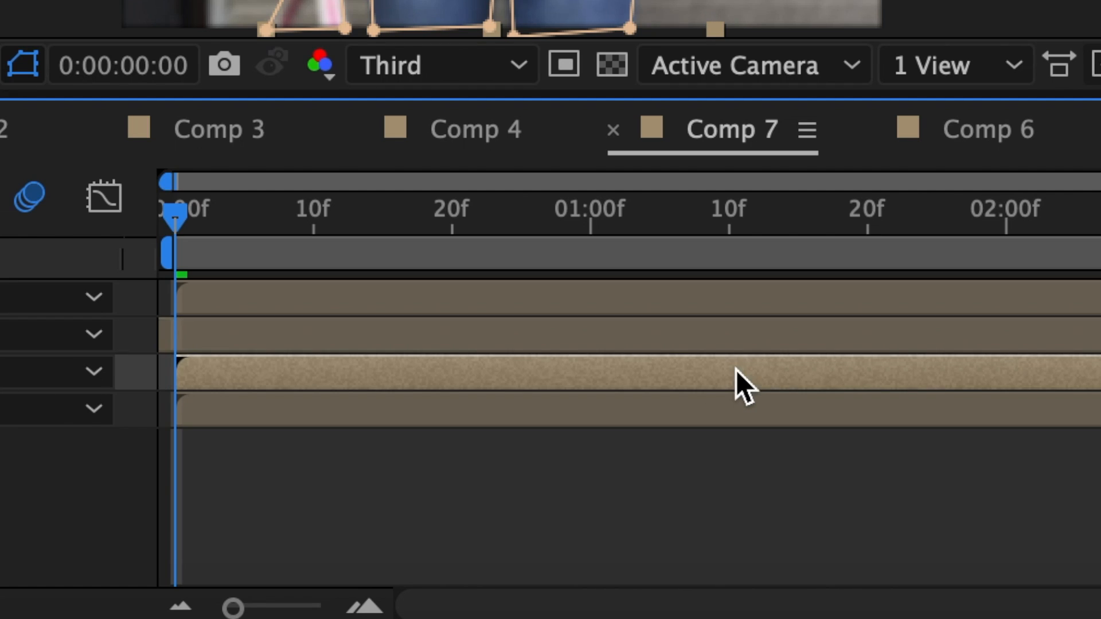
left_click_drag(921, 363, 860, 369)
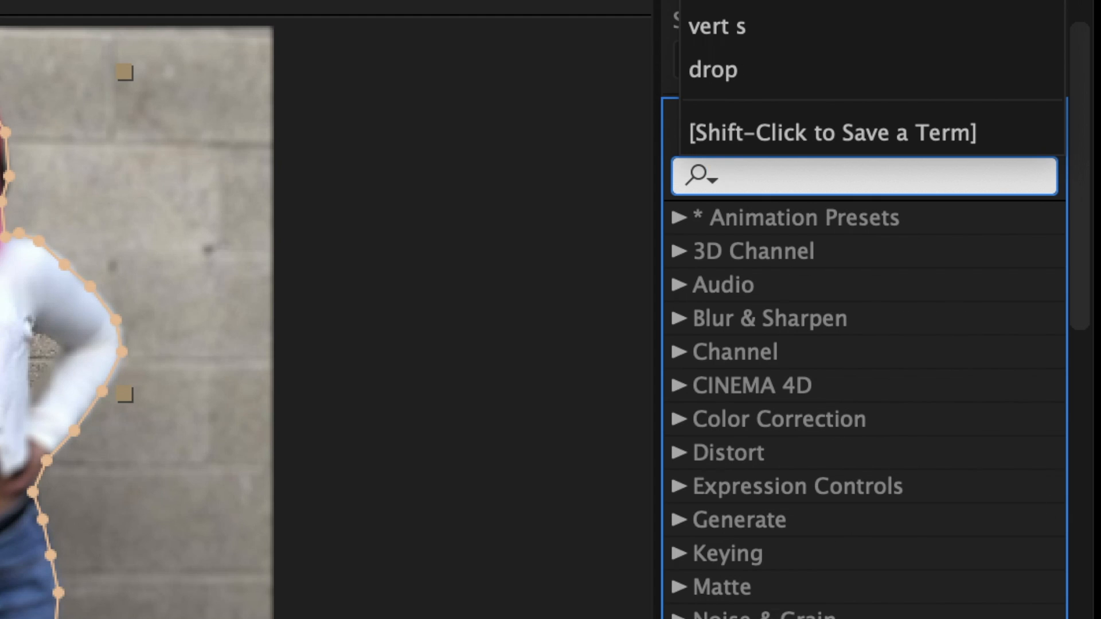
Find the Fill effect and apply it to layers 2 and 3 in Comp 7
type("fill")
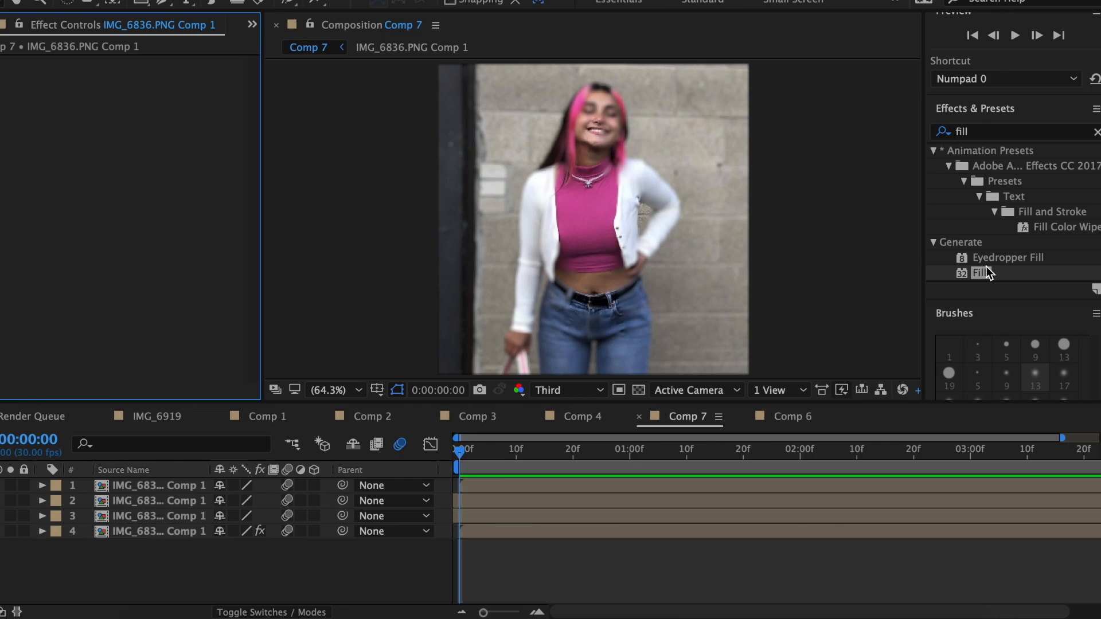
left_click_drag(781, 486, 541, 500)
left_click_drag(1027, 273, 593, 517)
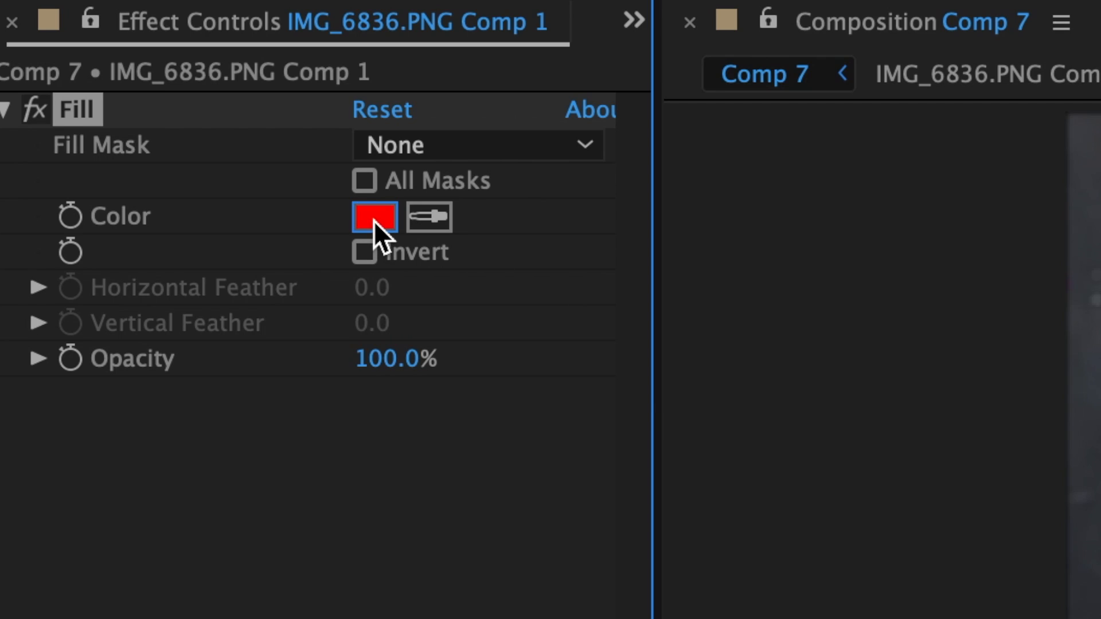
Set the Fill color of layer 2 to a light magenta pink
left_click(374, 221)
left_click(634, 164)
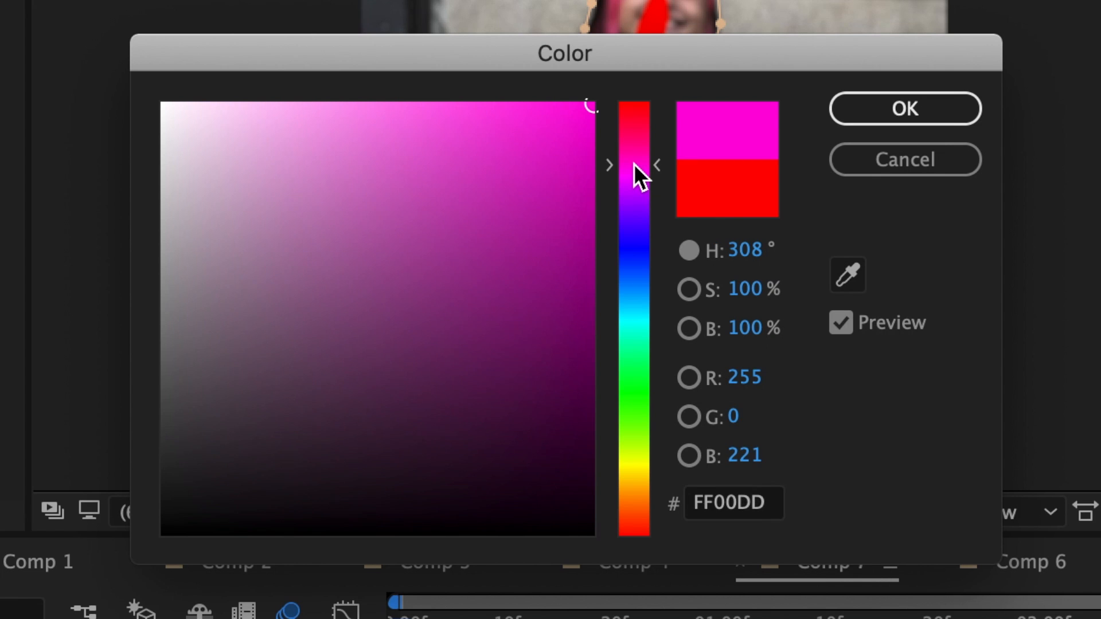
left_click_drag(582, 149, 425, 136)
left_click(871, 99)
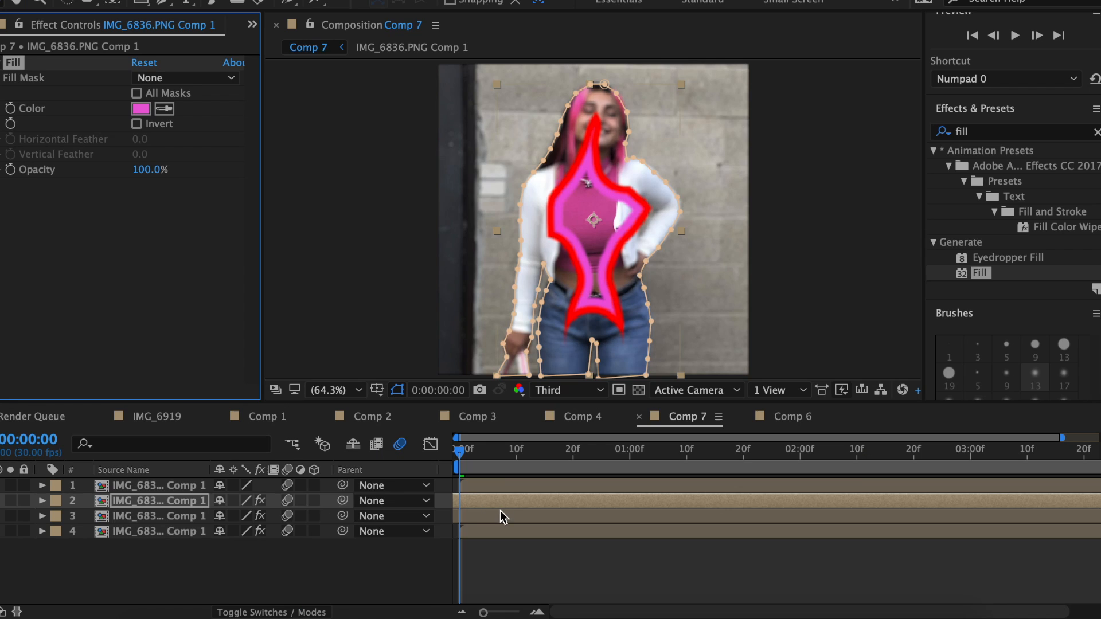
Set the Fill color of layer 3 to white
left_click(496, 512)
left_click(387, 219)
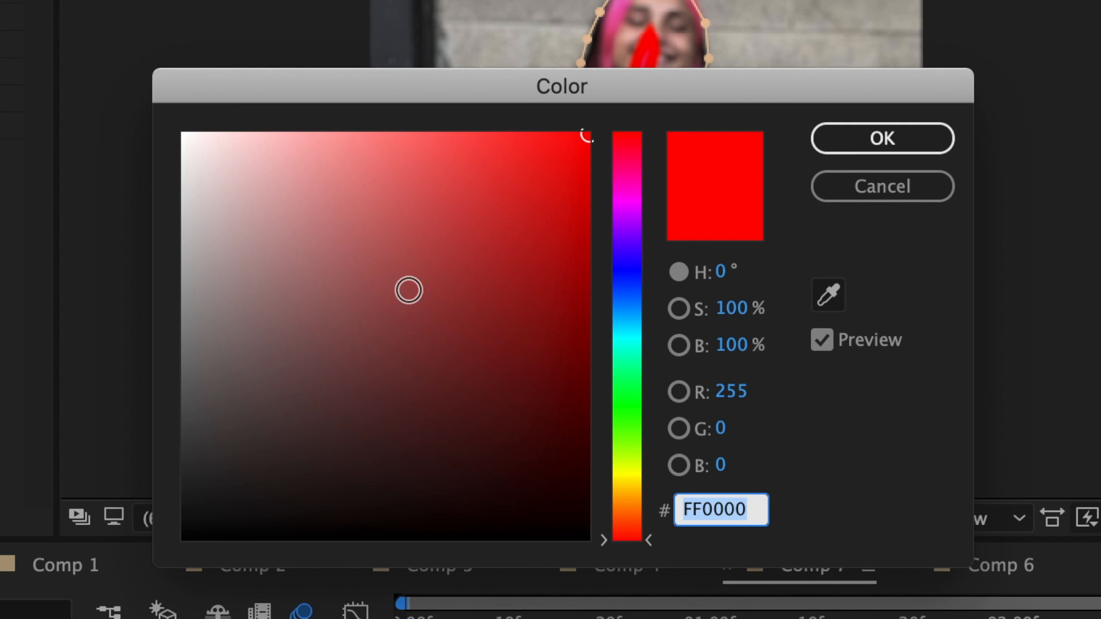
left_click_drag(408, 287, 113, 93)
left_click(881, 138)
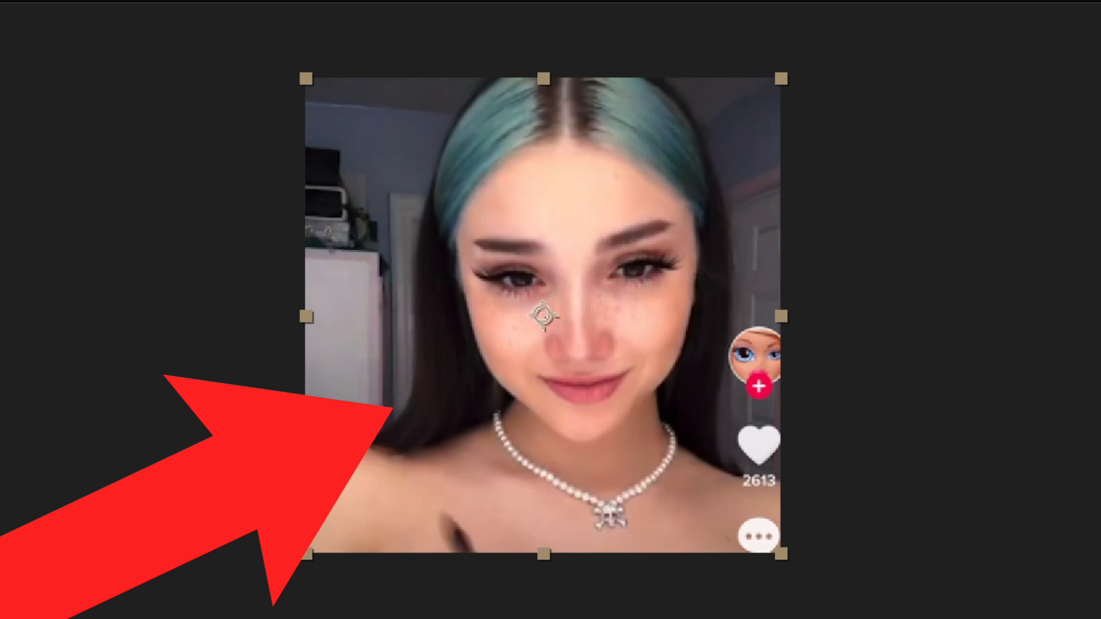
Apply Posterize Time to the RPReplay video layer in Comp 6 with a Frame Rate of 12
left_click(755, 209)
type("posteriz")
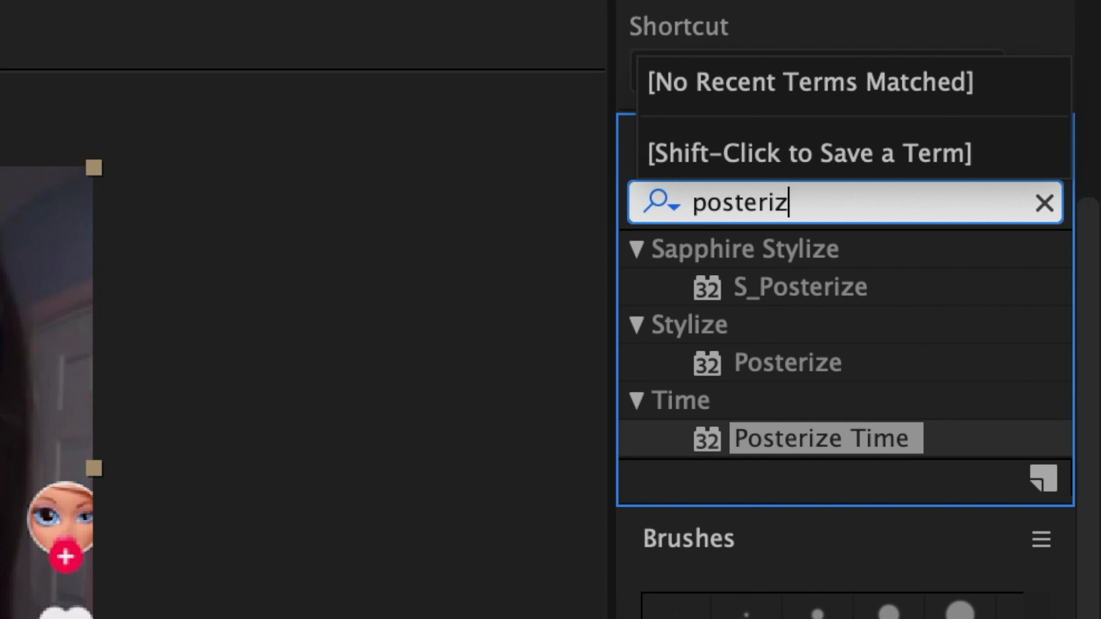
type("e")
left_click_drag(792, 436, 555, 486)
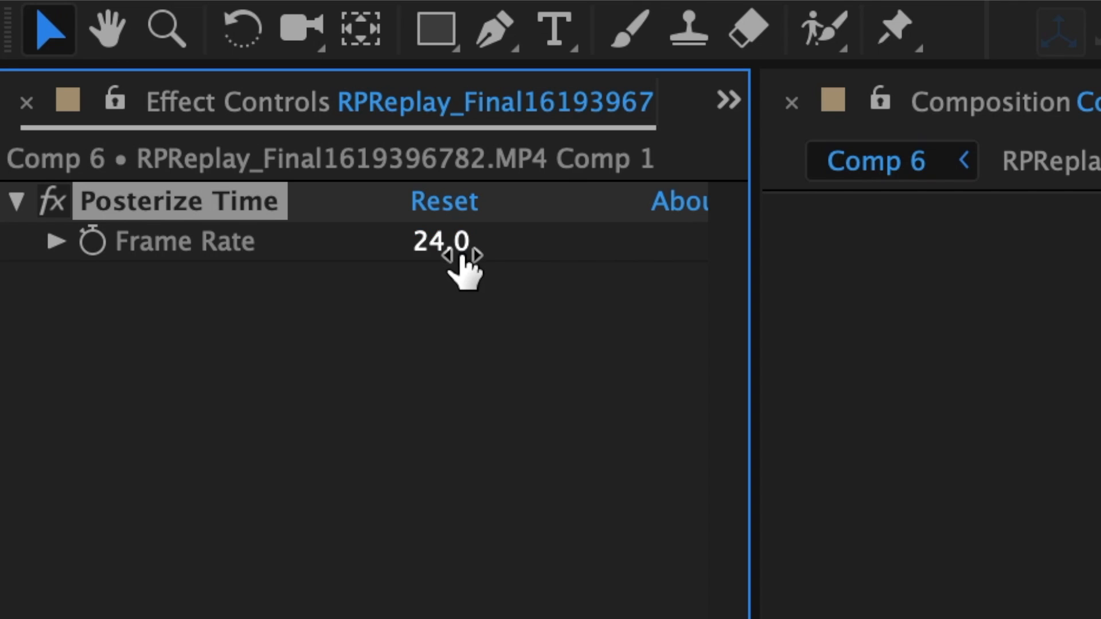
left_click(150, 80)
type("12")
key("Return")
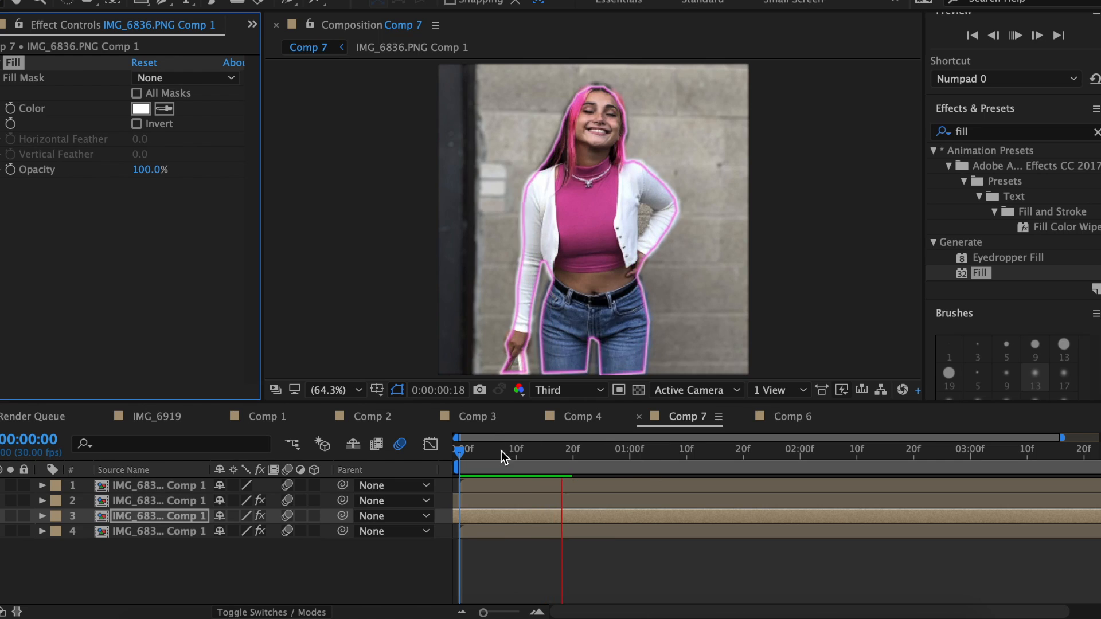
Apply Keylight (1.2) to the reaching-hands layer in Comp 12 and sample the green background as the key color
left_click(404, 450)
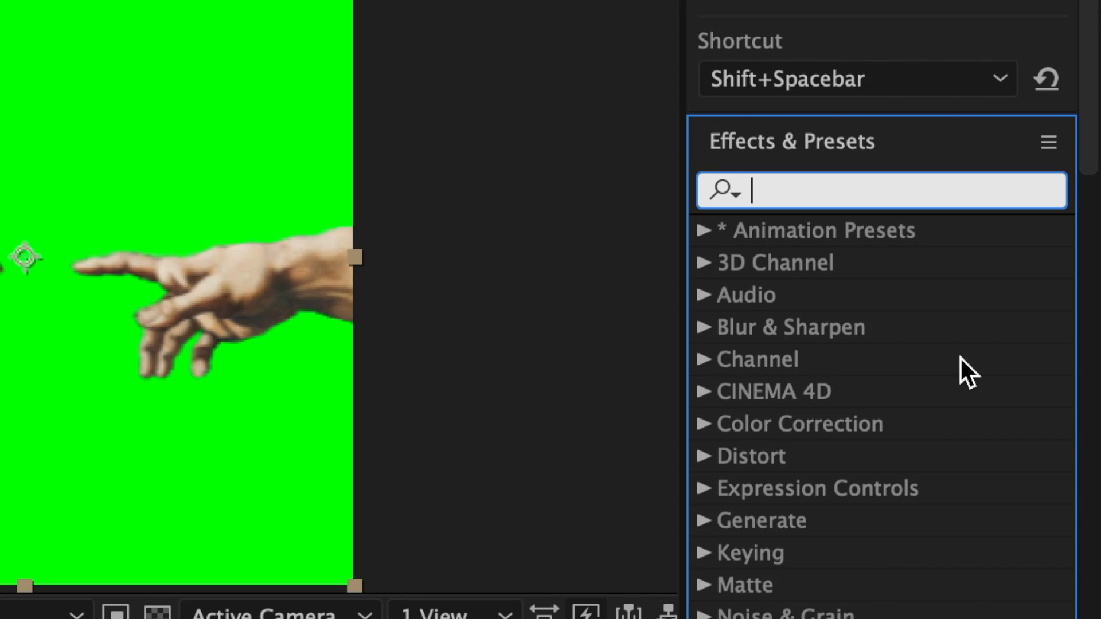
type("keyligh")
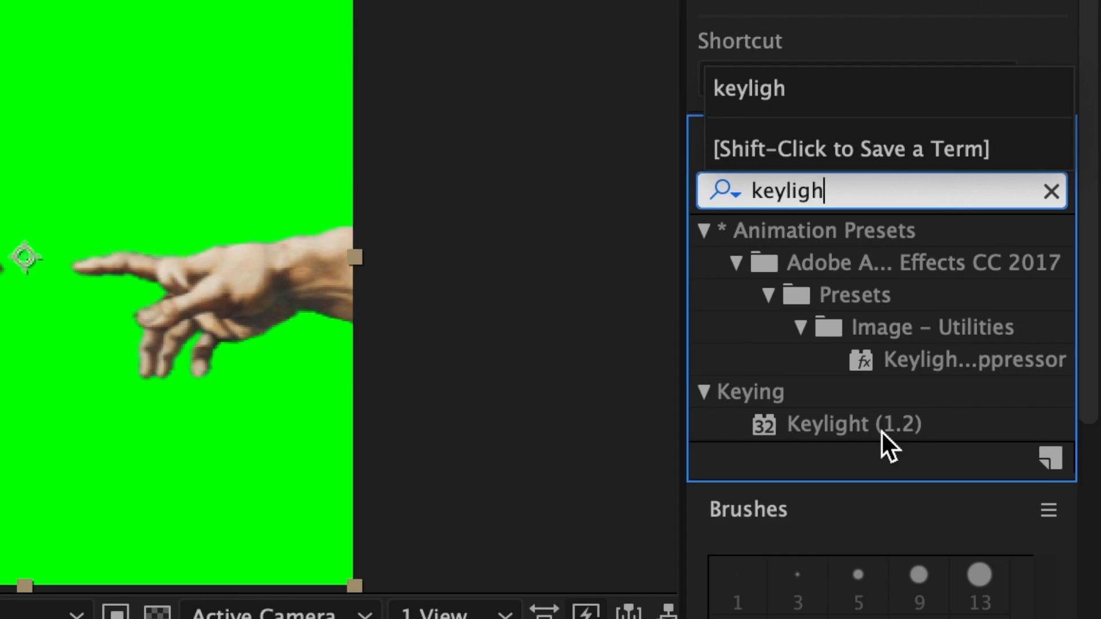
left_click_drag(882, 432, 0, 618)
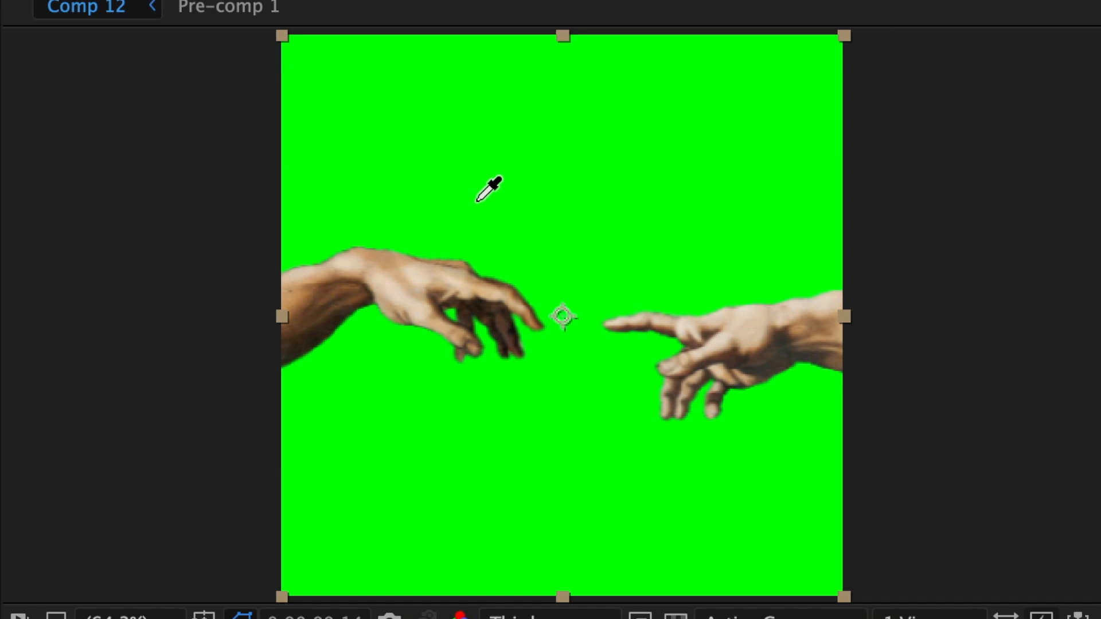
left_click(477, 199)
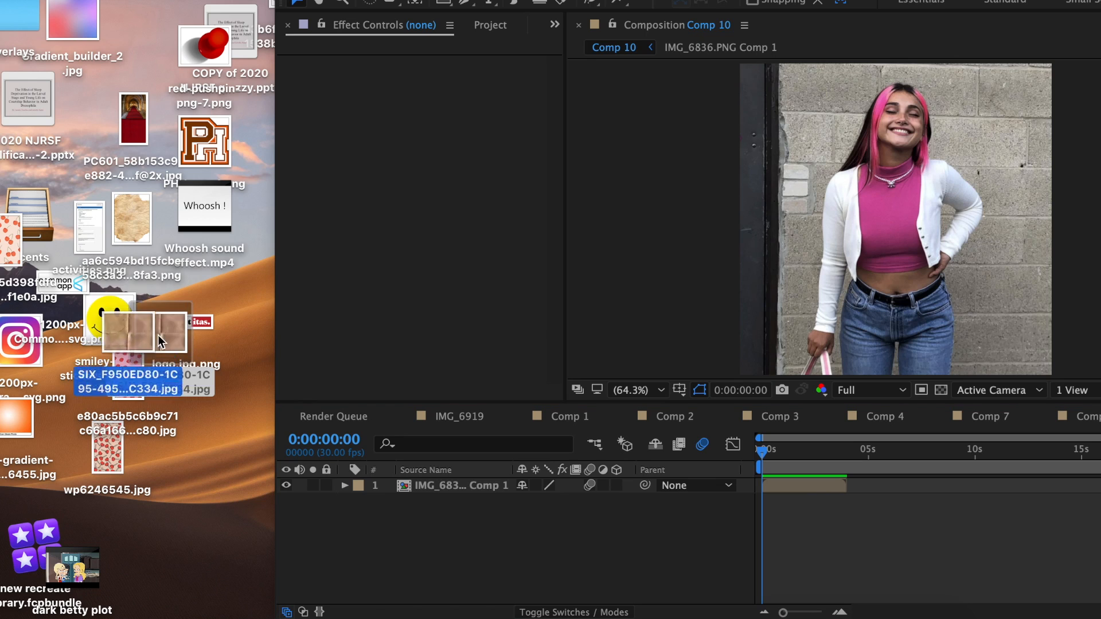
Add the creased paper JPG from the desktop above the photo in Comp 10 and scale it to 72%
left_click_drag(172, 338, 844, 503)
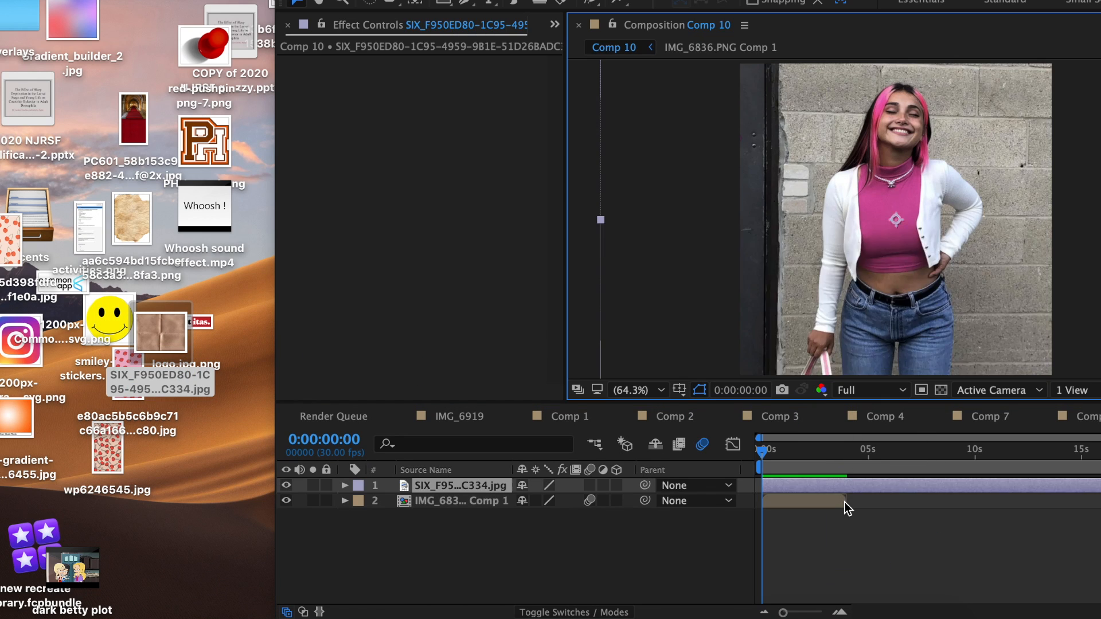
key("s")
left_click_drag(520, 500, 511, 500)
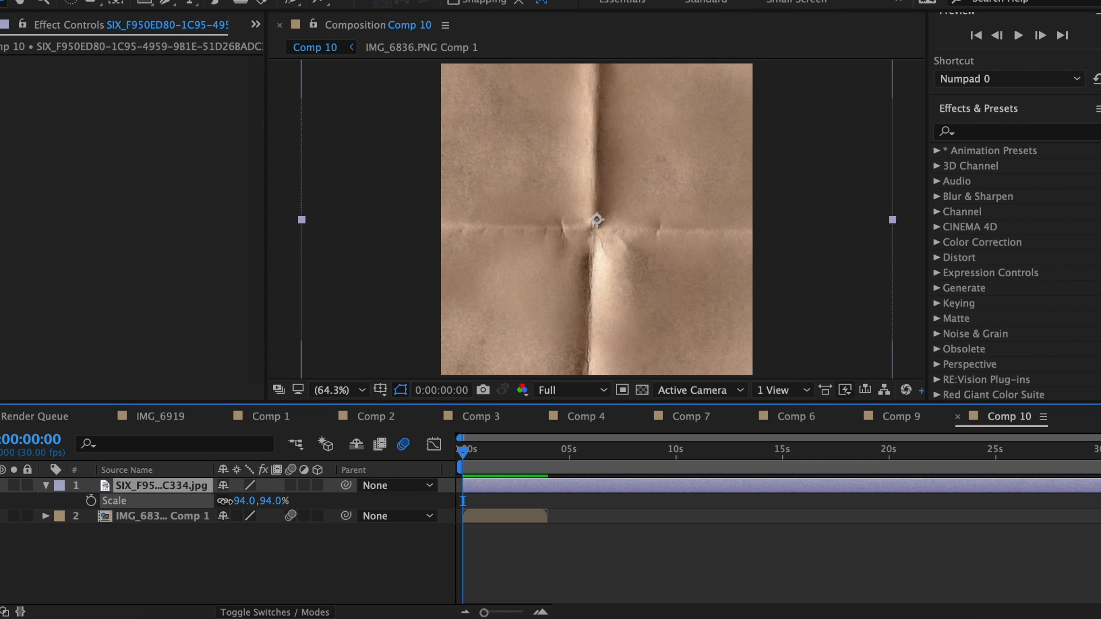
left_click_drag(212, 500, 221, 508)
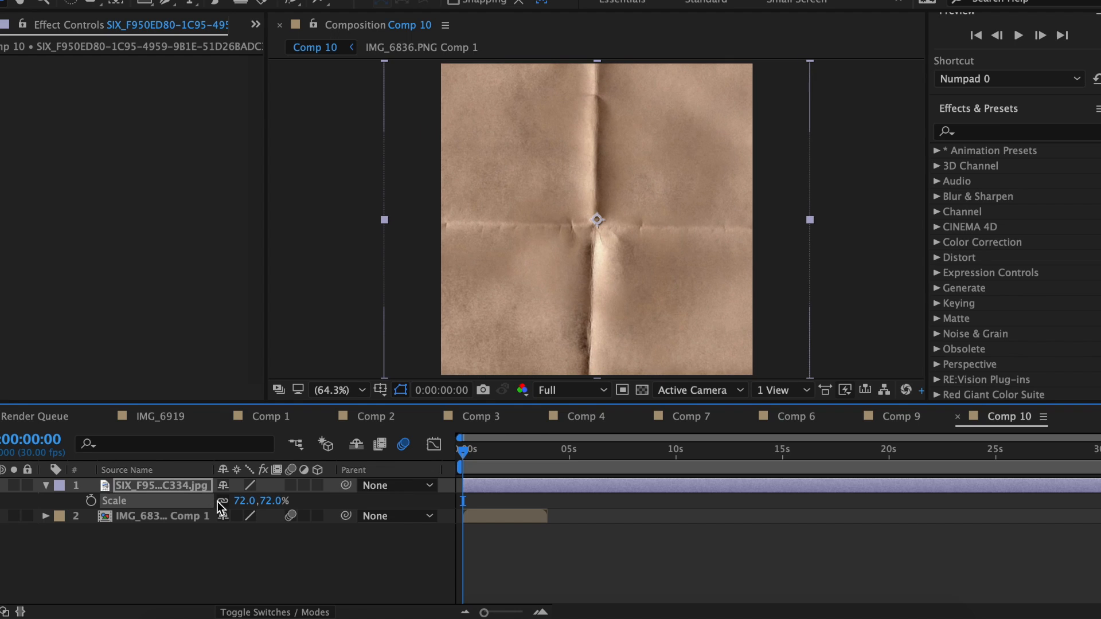
left_click(45, 487)
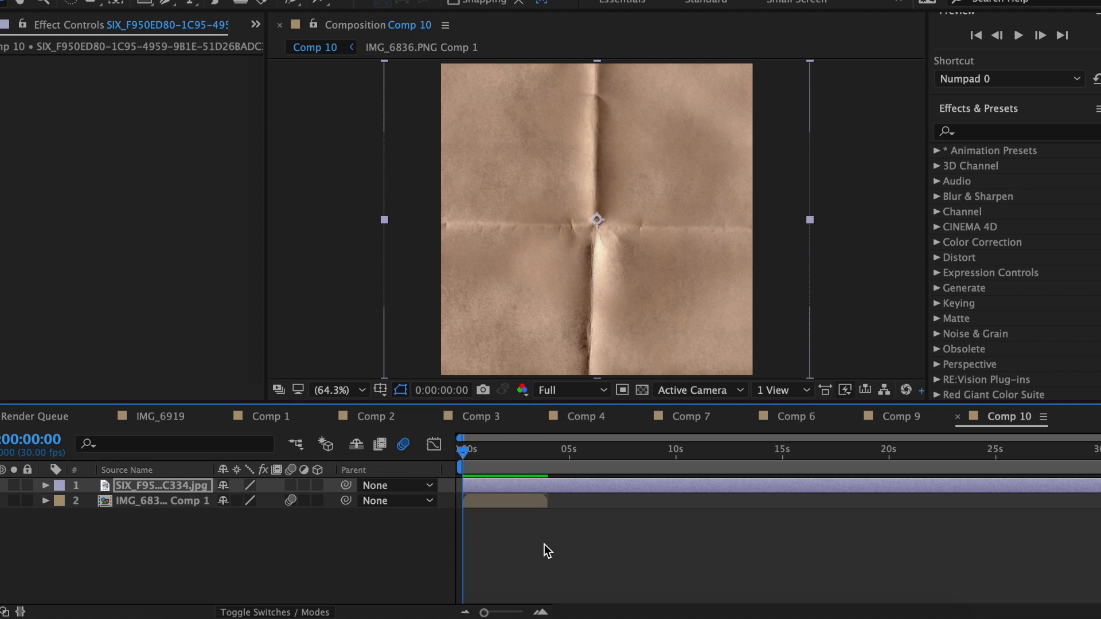
Try the Multiply blending mode on the paper texture layer in Comp 10
right_click(484, 487)
mouse_move(536, 139)
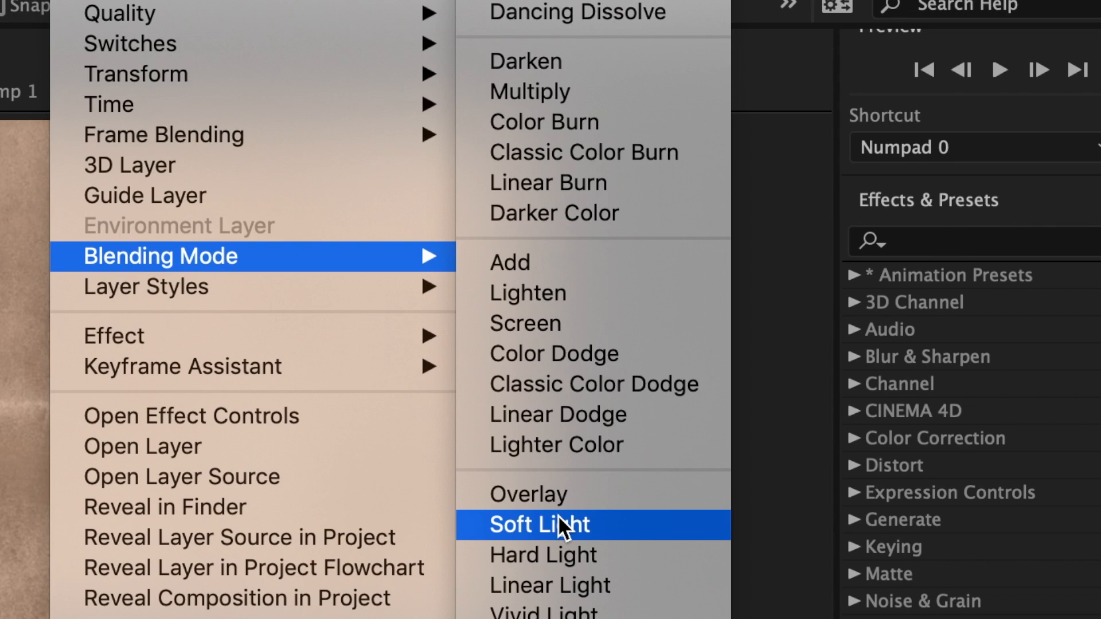
left_click(539, 94)
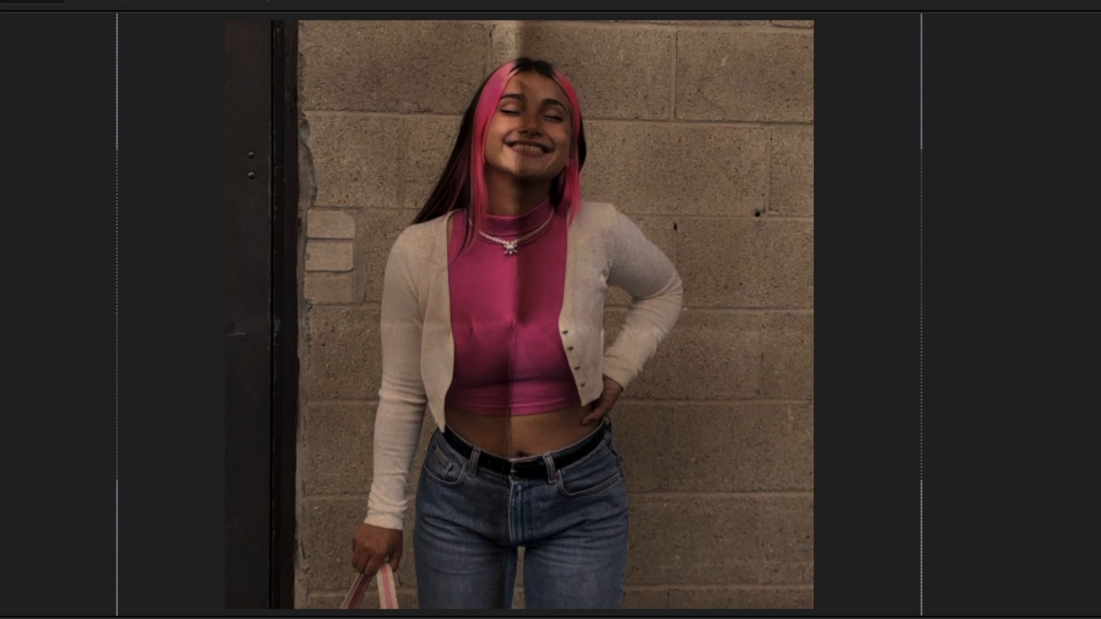
Set the paper texture layer's blending mode to Soft Light
right_click(480, 485)
mouse_move(604, 140)
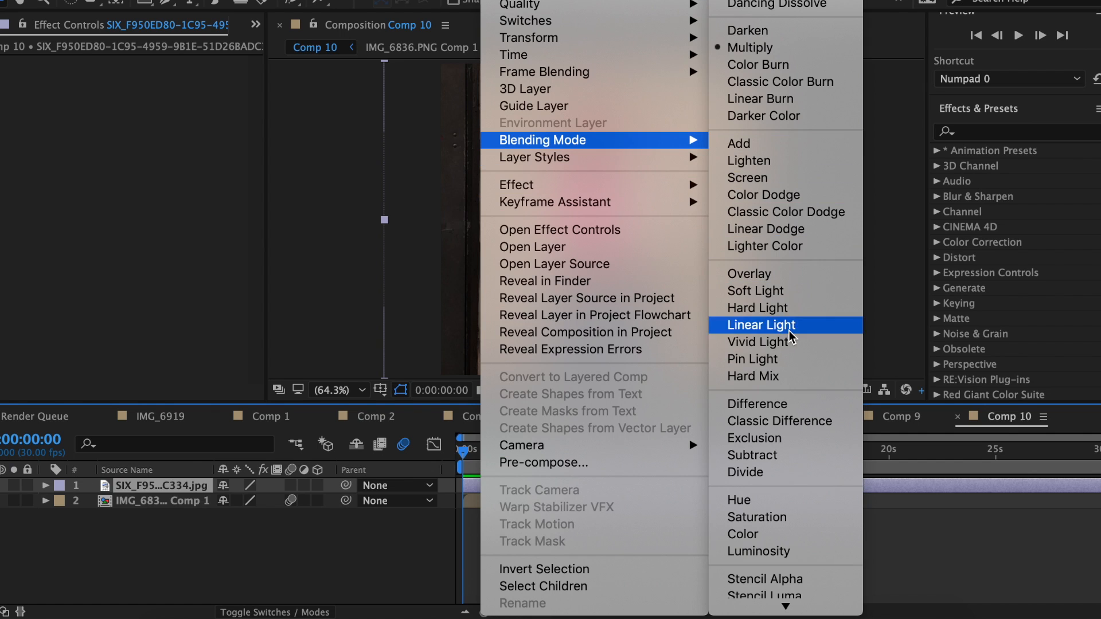
left_click(769, 293)
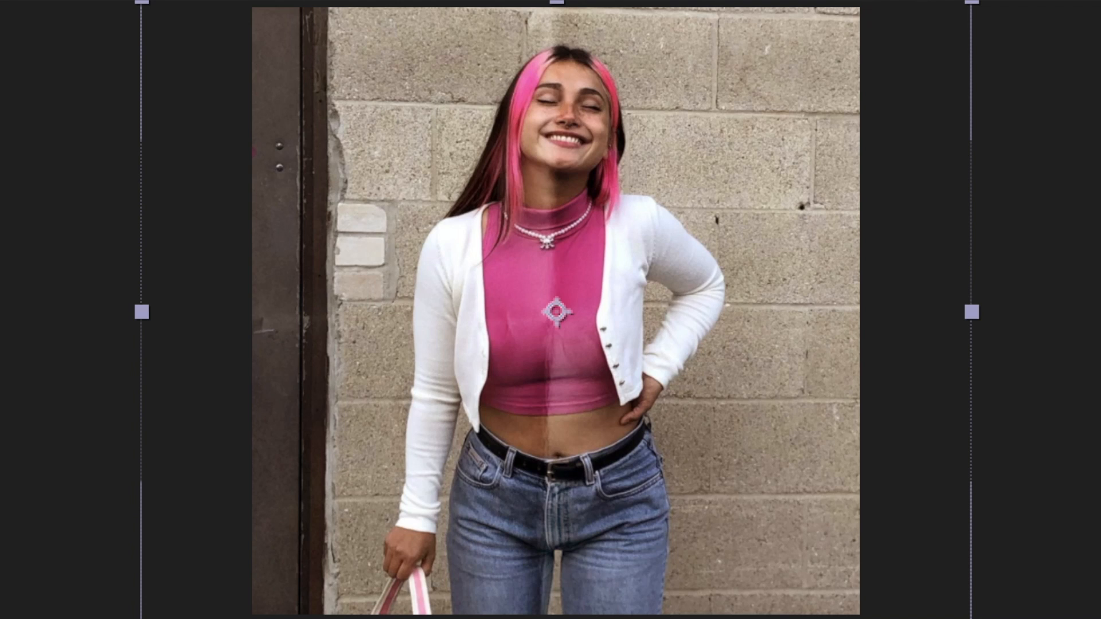
key("F2")
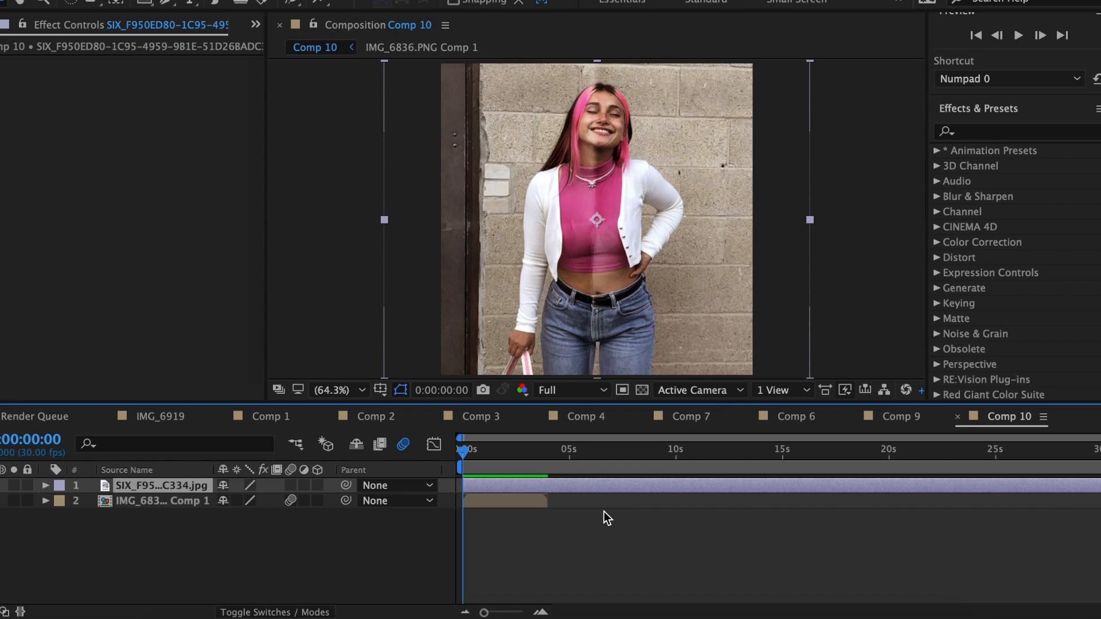
Find Turbulent Displace and apply it to the paper texture layer in Comp 10
left_click(971, 134)
type("turbul")
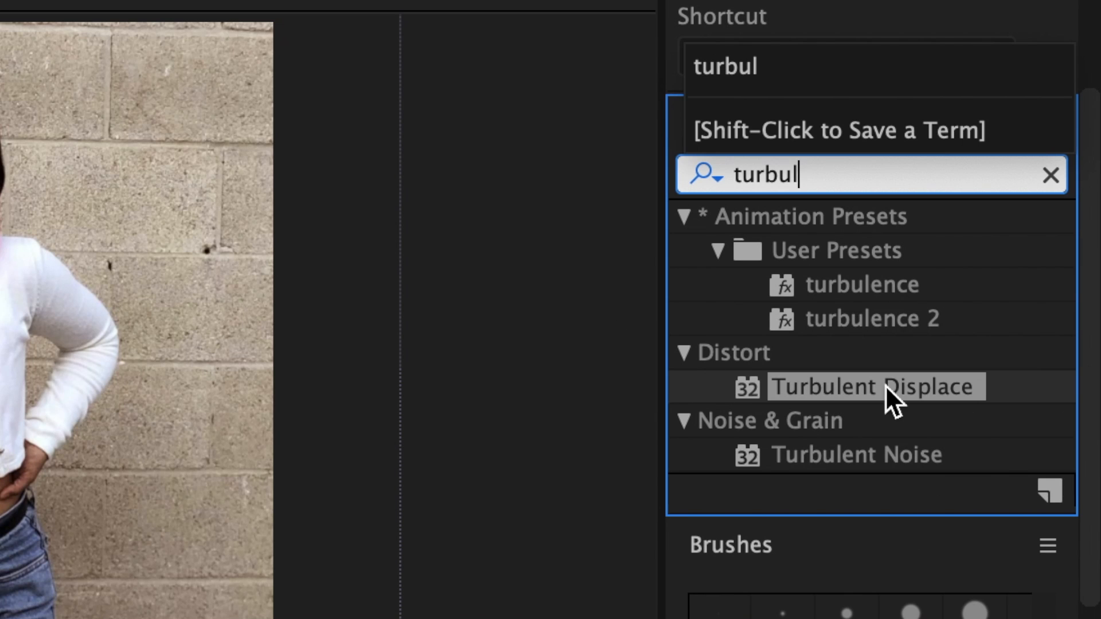
left_click_drag(886, 385, 498, 486)
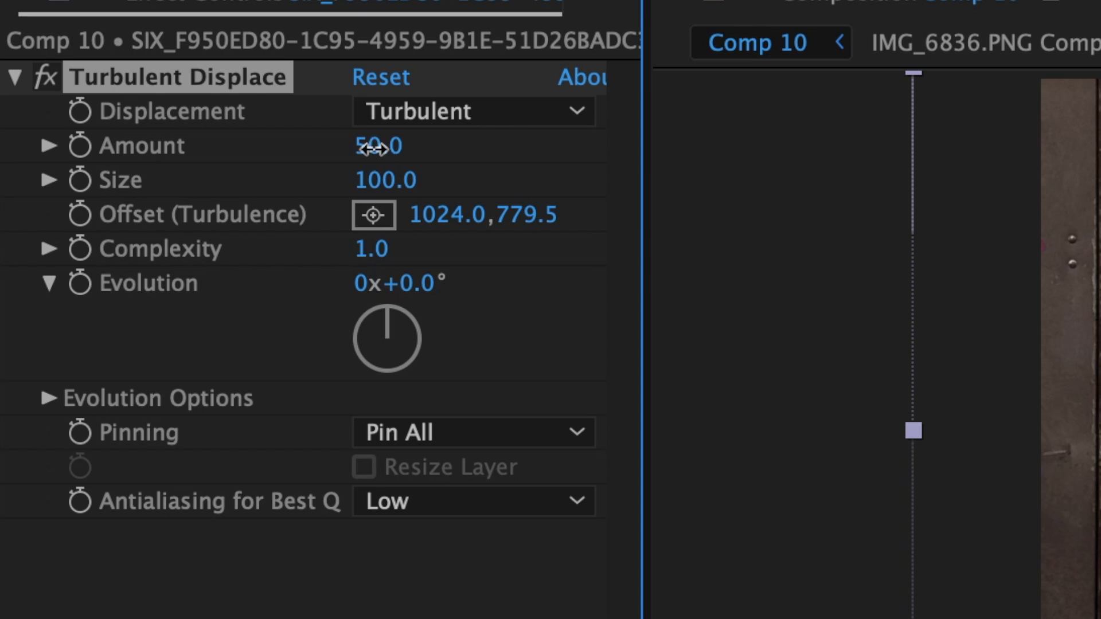
Set Turbulent Displace on the creased paper layer to an amount of 20 and a size of 30
left_click(143, 93)
type("20")
key("Return")
left_click(145, 109)
type("30")
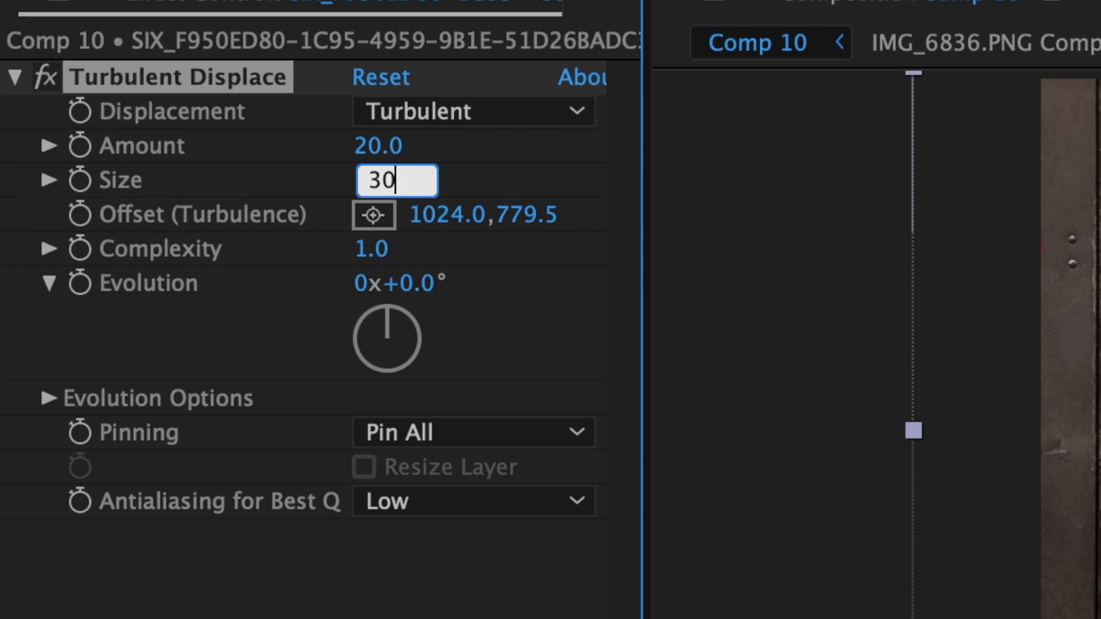
key("Return")
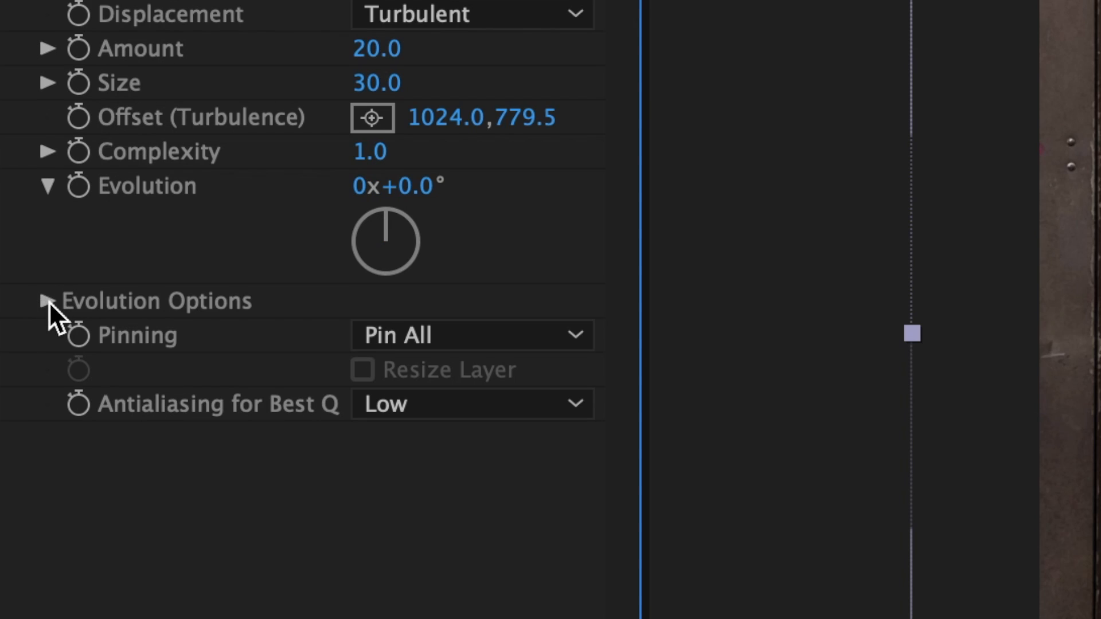
Add the expression time*10 to the Random Seed in Turbulent Displace's Evolution Options on the creased paper layer
left_click(47, 301)
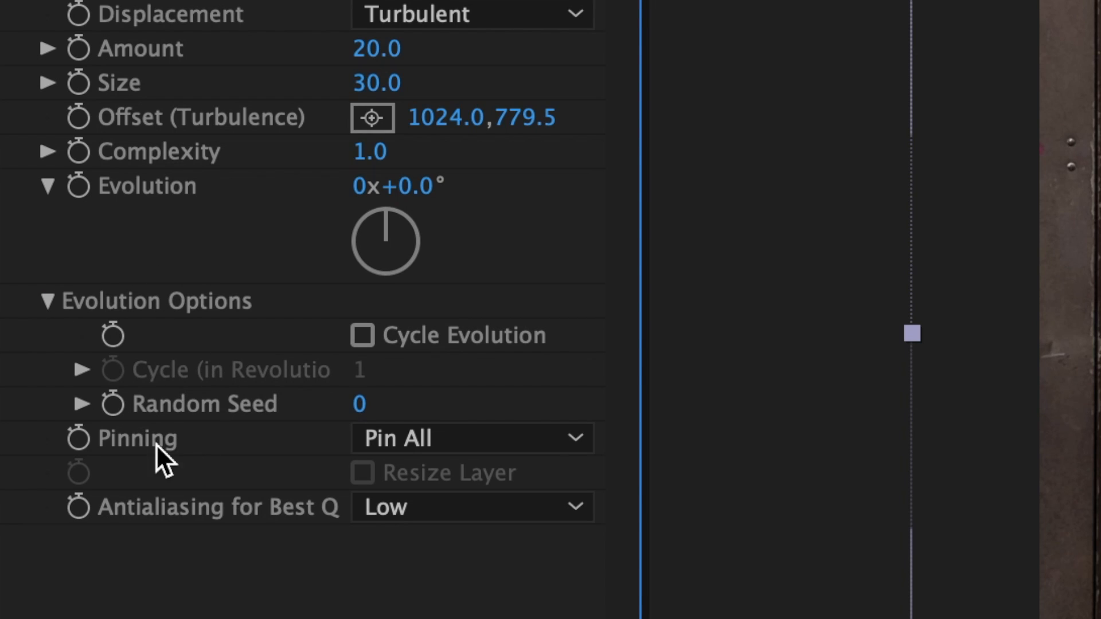
left_click(112, 406, "alt")
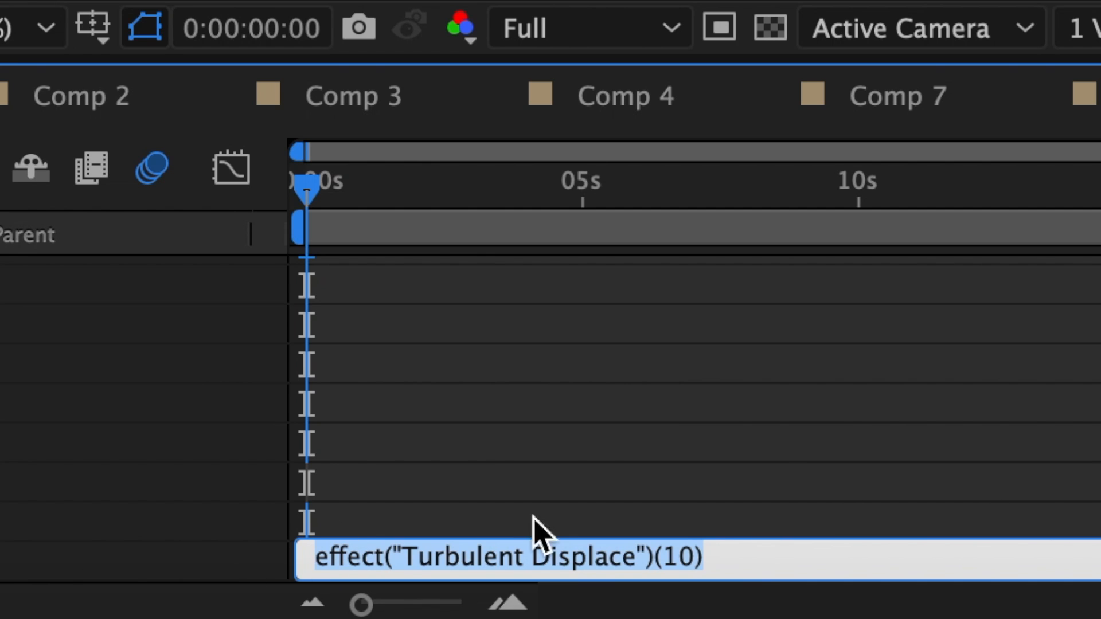
key("BackSpace")
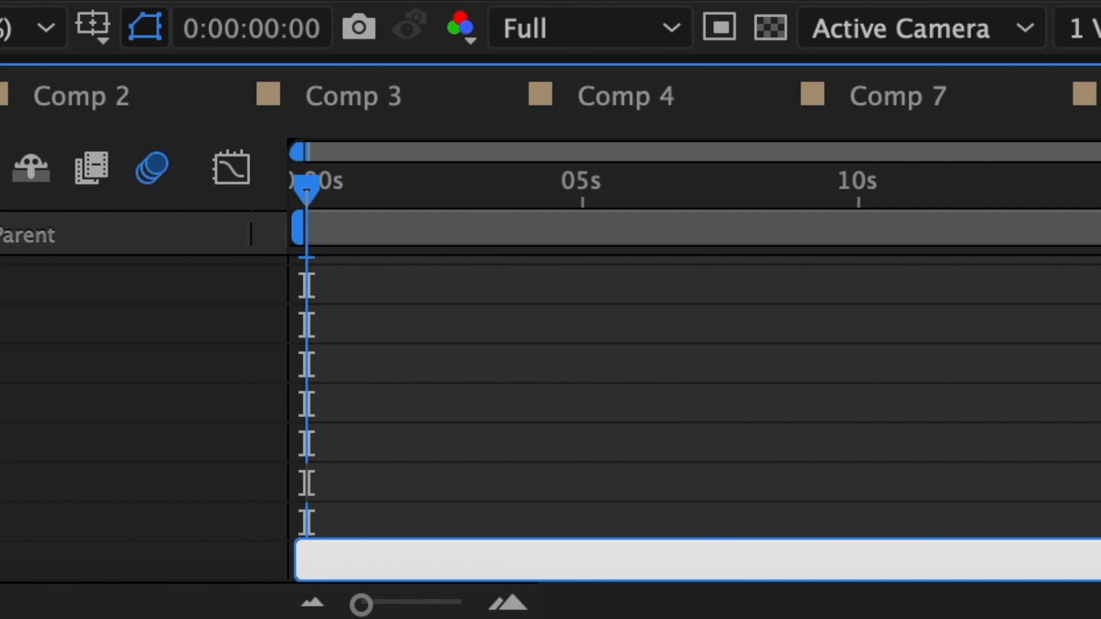
type("time*")
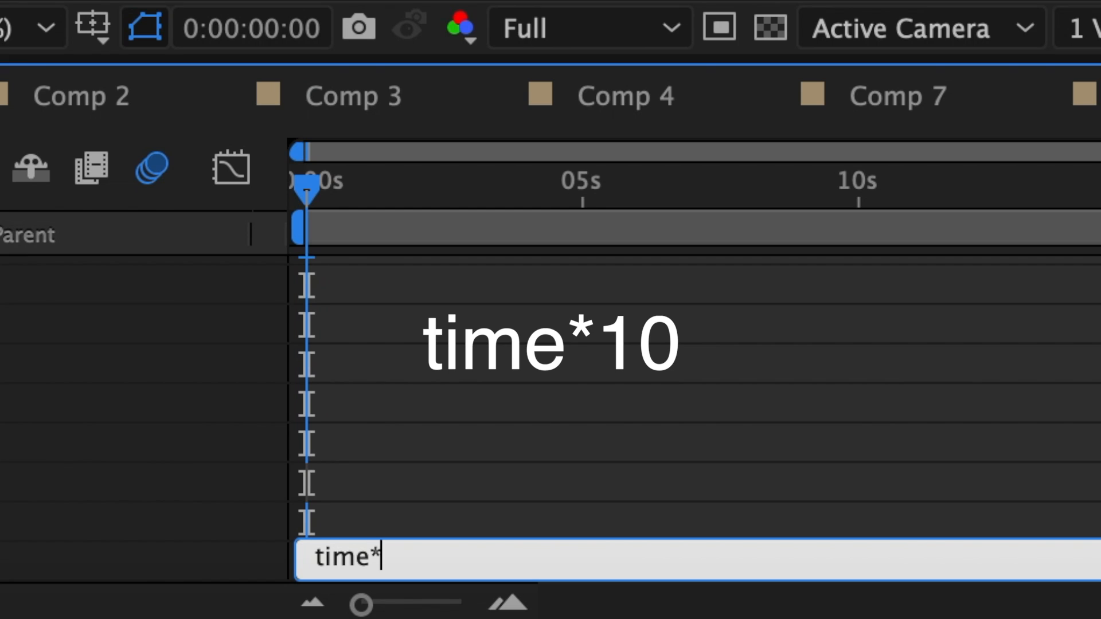
type("10")
left_click(701, 459)
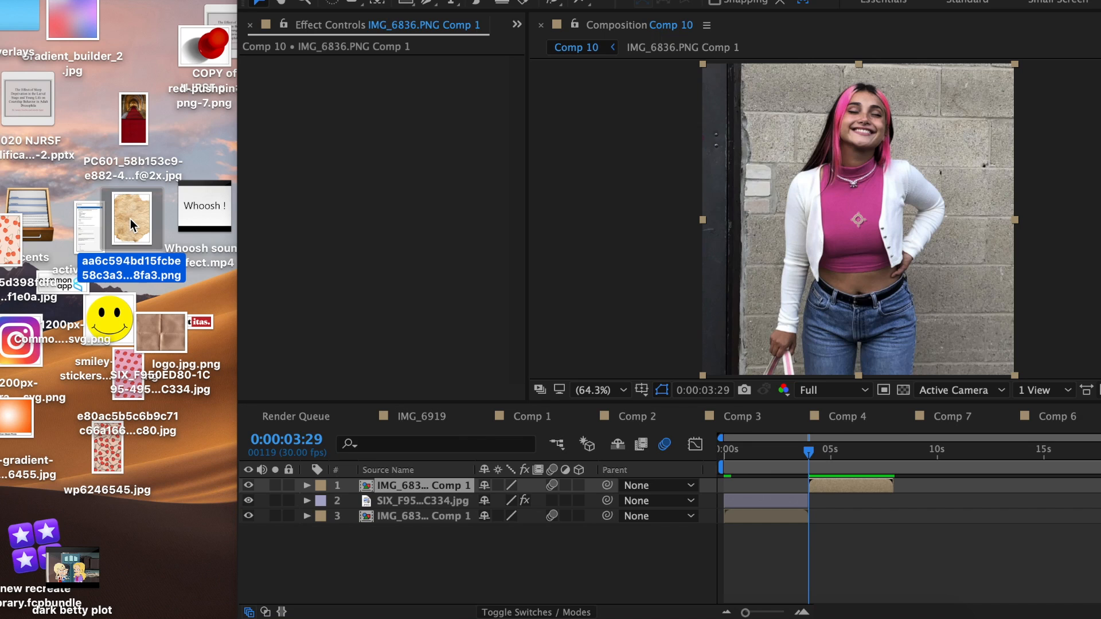
Add the torn paper PNG from the desktop above the second photo in Comp 10 and try blending it with the photo
left_click_drag(131, 223, 849, 535)
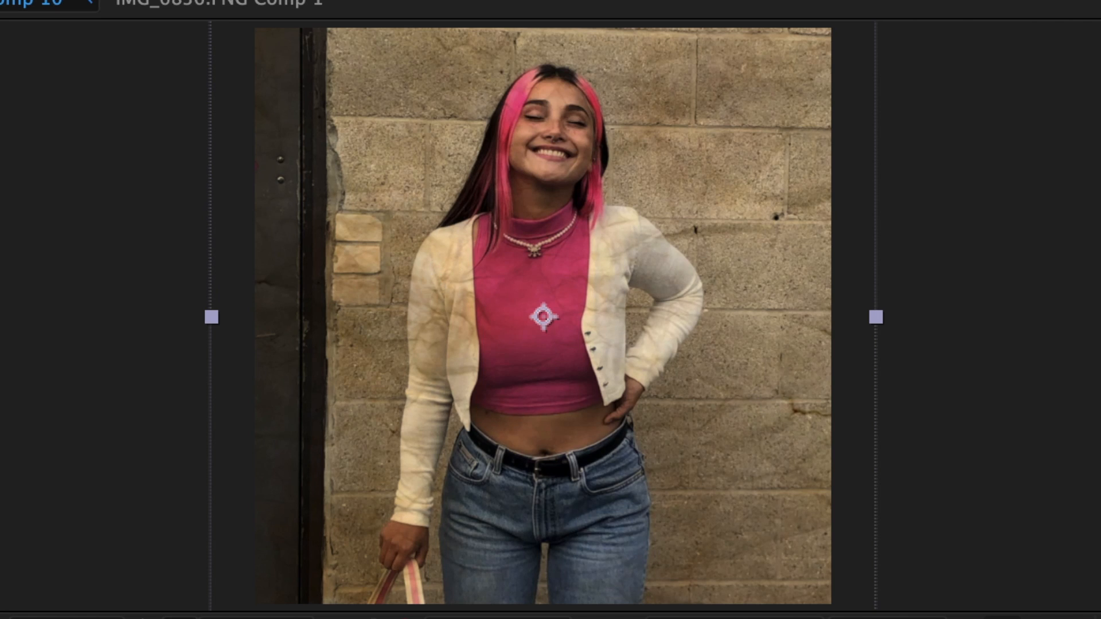
right_click(545, 270)
left_click(1033, 383)
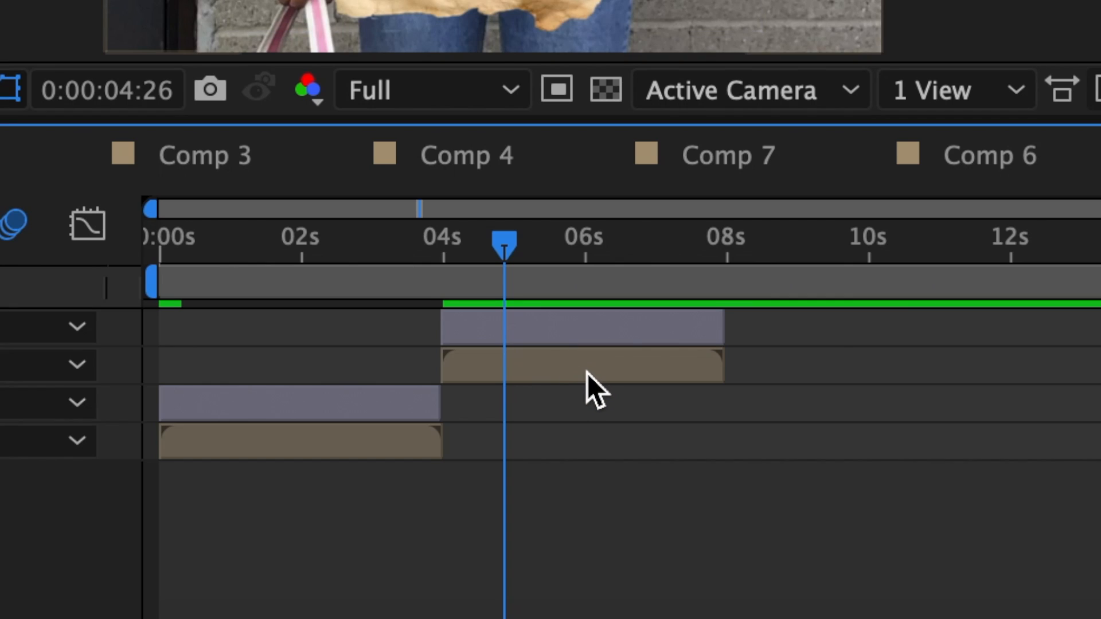
Set the second photo's track matte to an alpha matte that uses the torn paper PNG layer above it
left_click(588, 373)
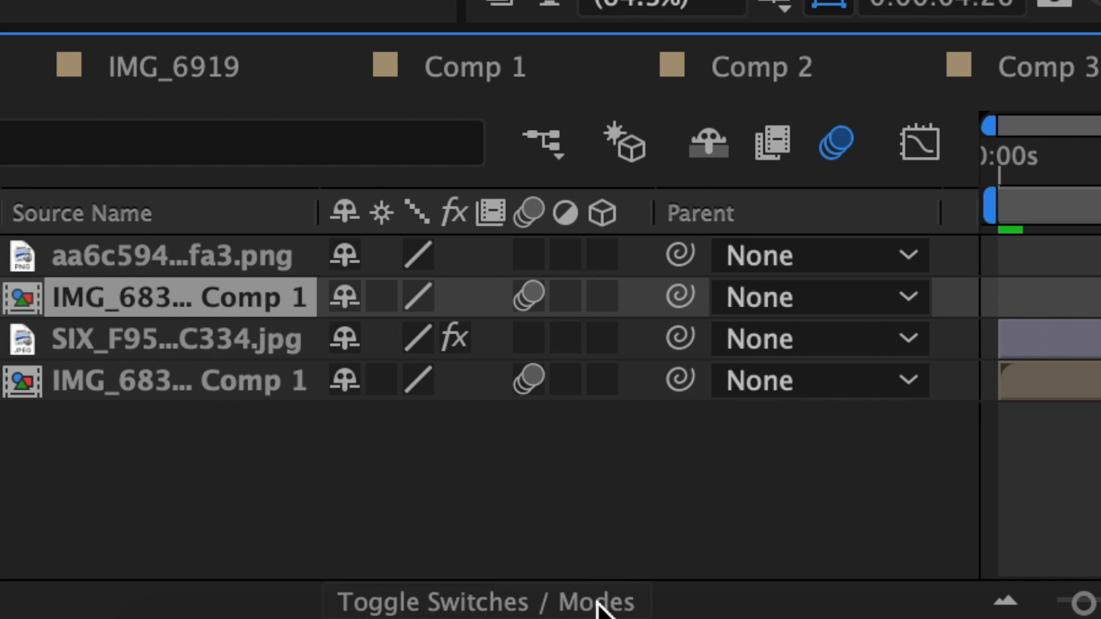
left_click(596, 604)
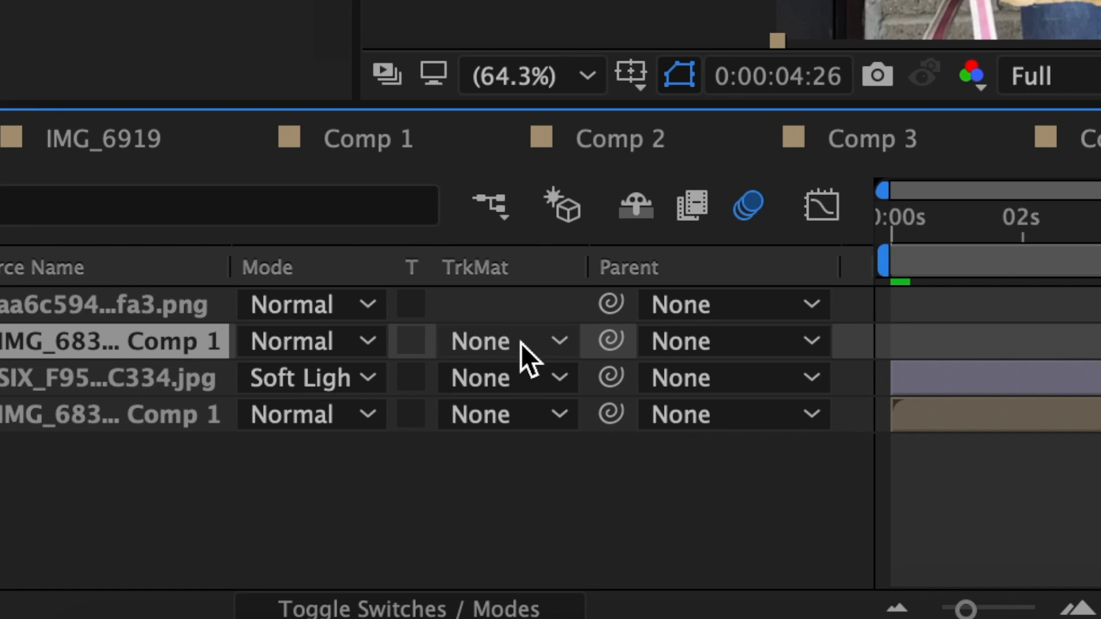
left_click(503, 343)
left_click(545, 531)
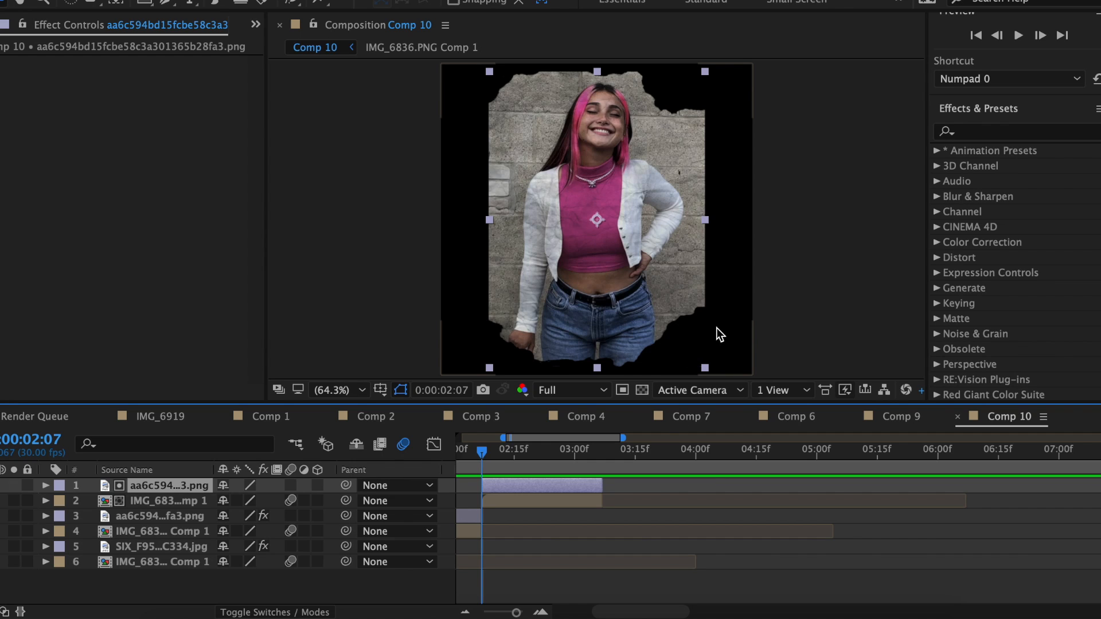
Copy Turbulent Displace from the earlier torn paper layer to the torn paper clip starting at 2:07 in Comp 10
scroll(579, 496, "left", 1)
left_click(507, 519)
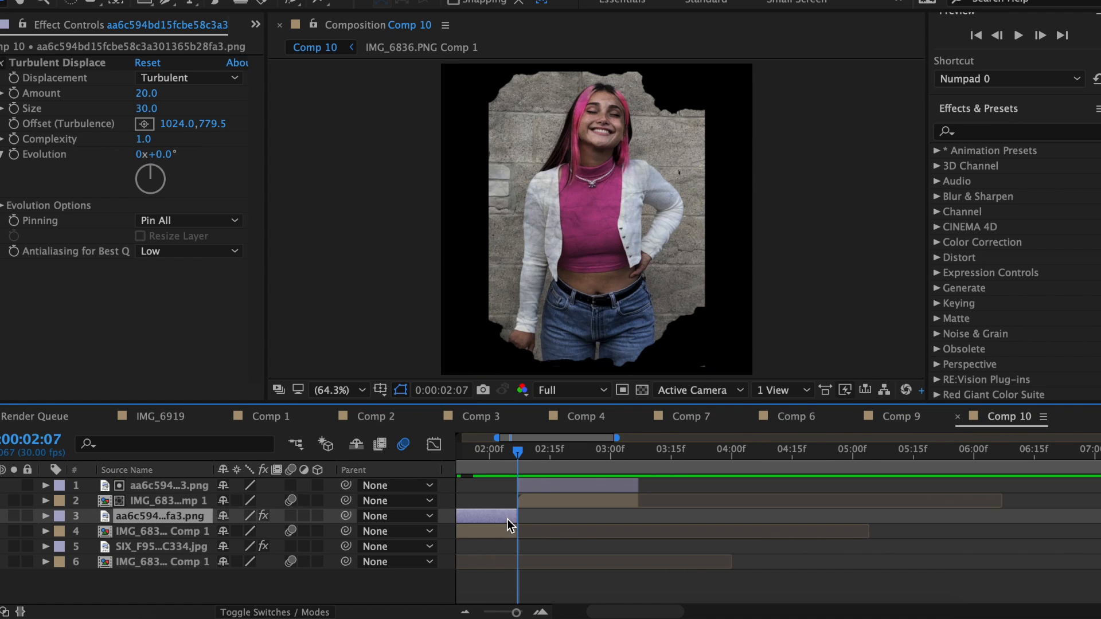
left_click(71, 63)
left_click(593, 483)
key("ctrl+z")
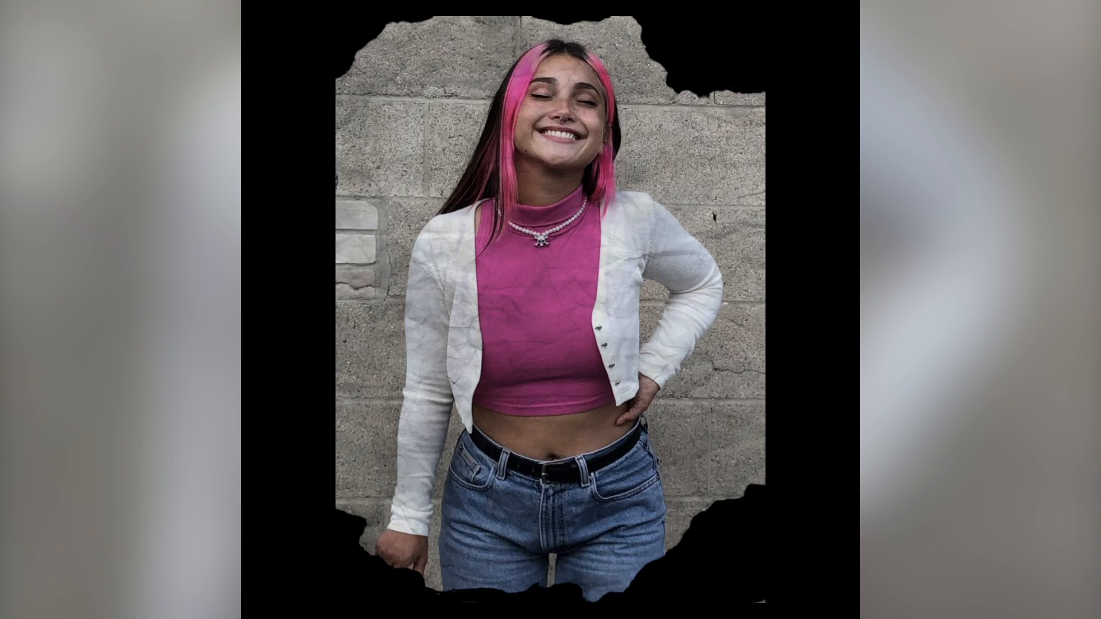